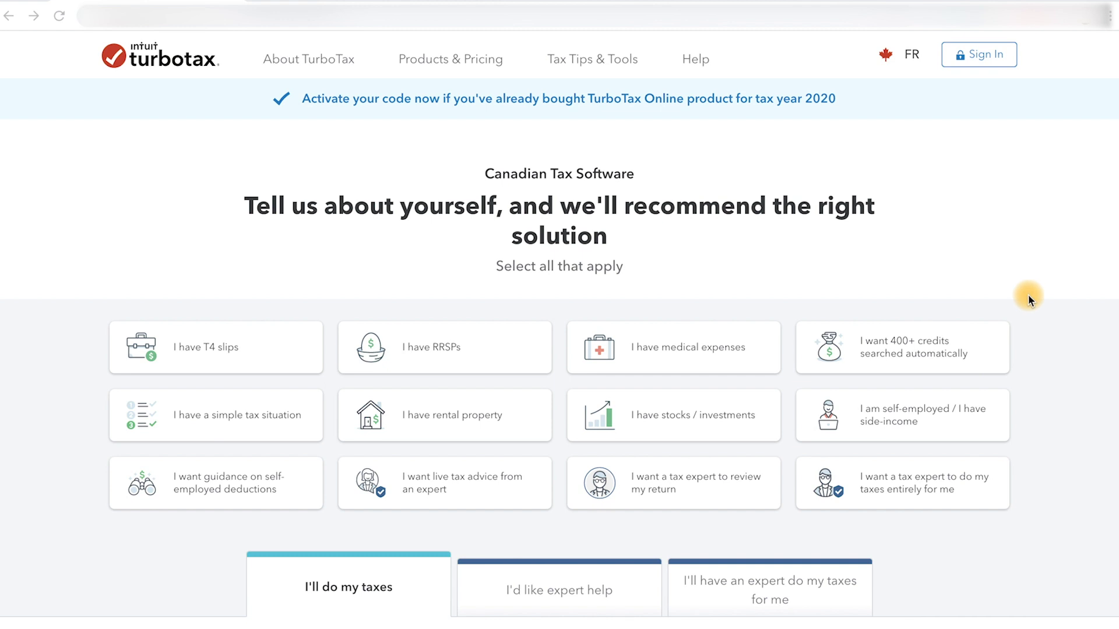
# - Look over the tax-situation choices and show the plans where an expert does the taxes
pyautogui.scroll(-3, 1028, 295)
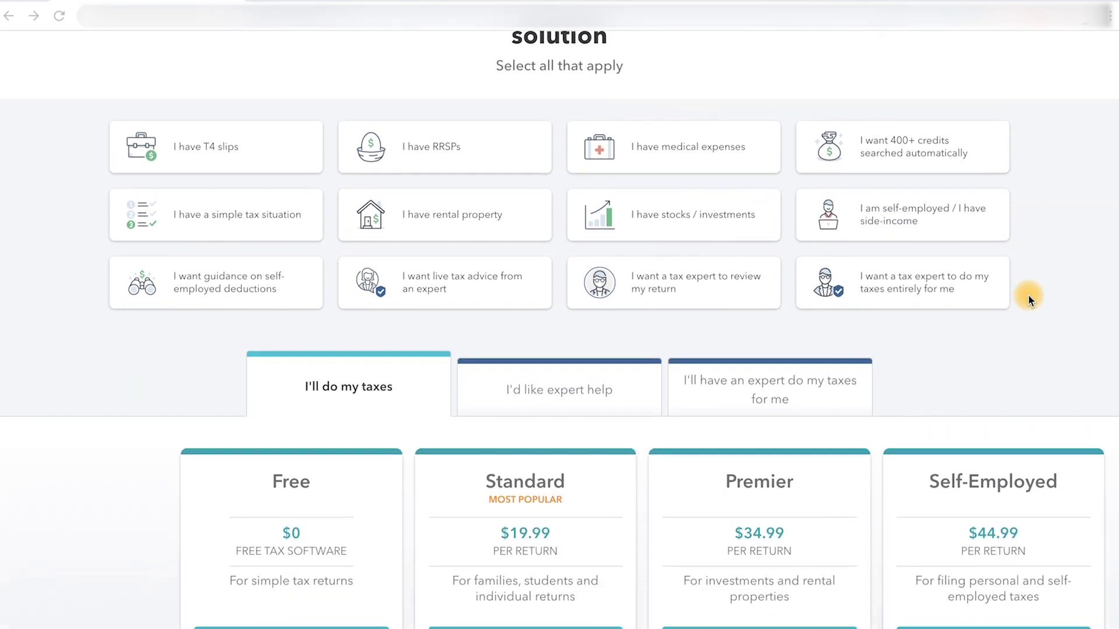
pyautogui.scroll(-1, 1028, 295)
pyautogui.scroll(-1, 981, 299)
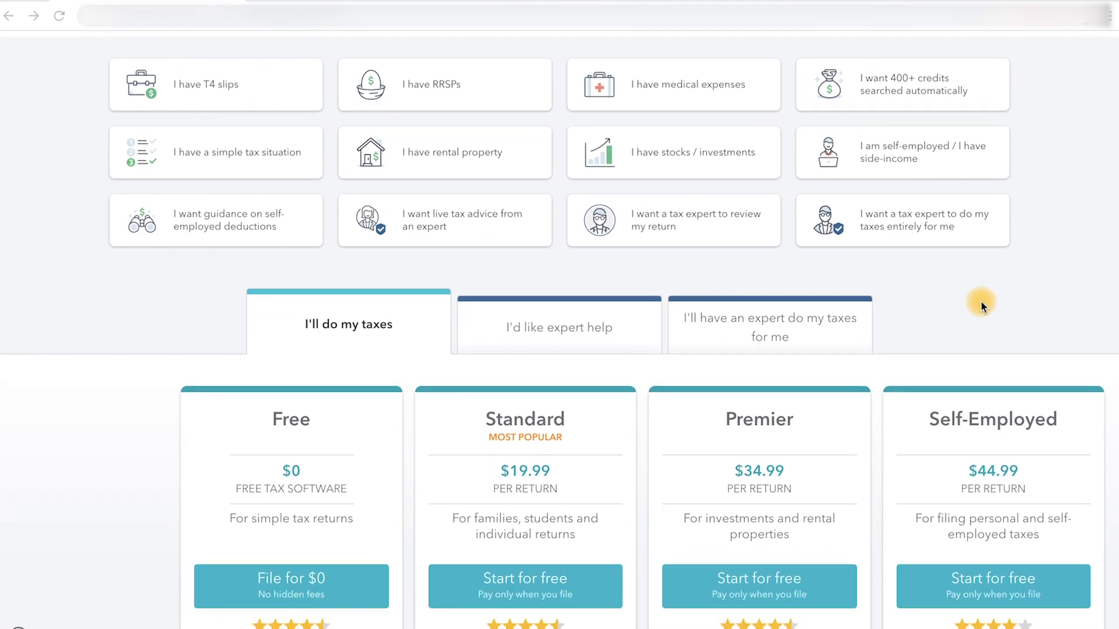
pyautogui.scroll(-2, 980, 303)
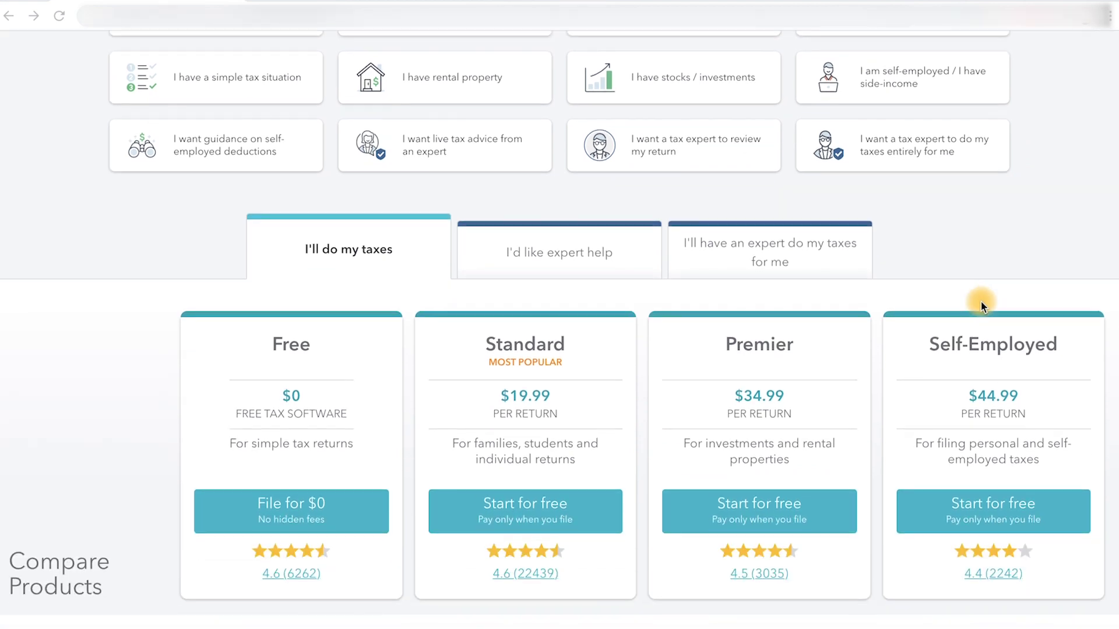
pyautogui.click(804, 250)
pyautogui.scroll(-1, 880, 242)
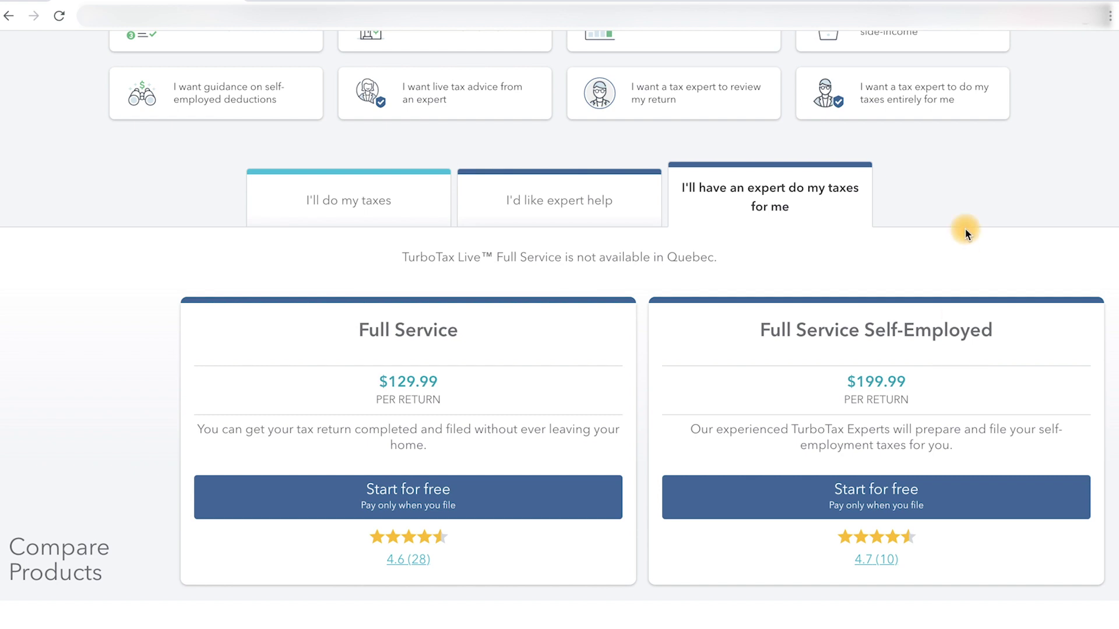
pyautogui.scroll(-1, 963, 228)
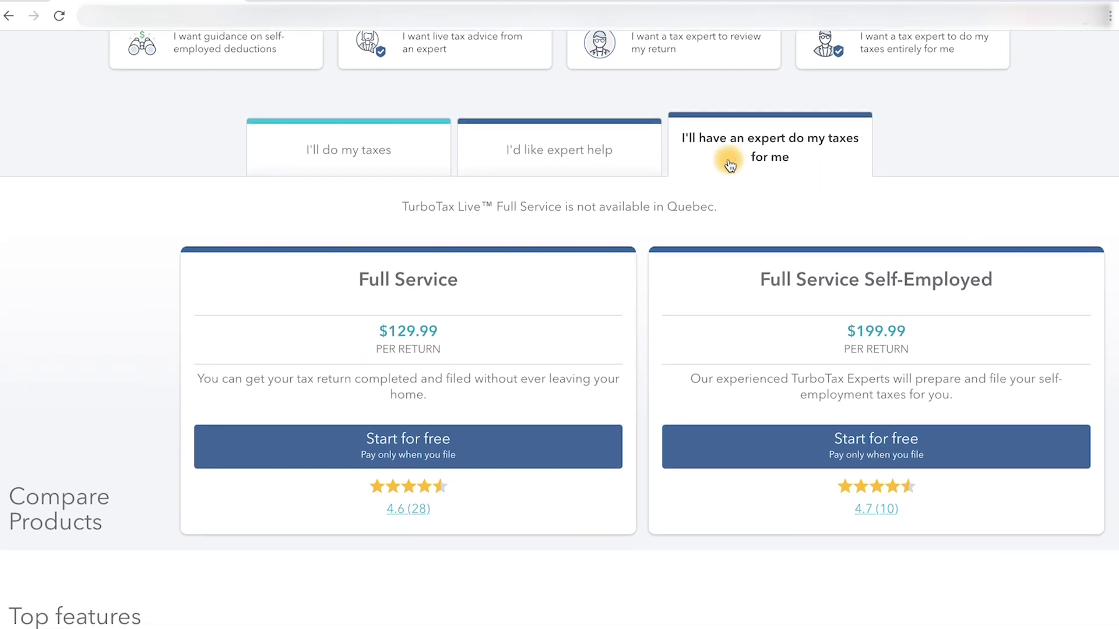
# - Compare the do-it-yourself plans with the plans that include expert help
pyautogui.click(639, 155)
pyautogui.click(399, 141)
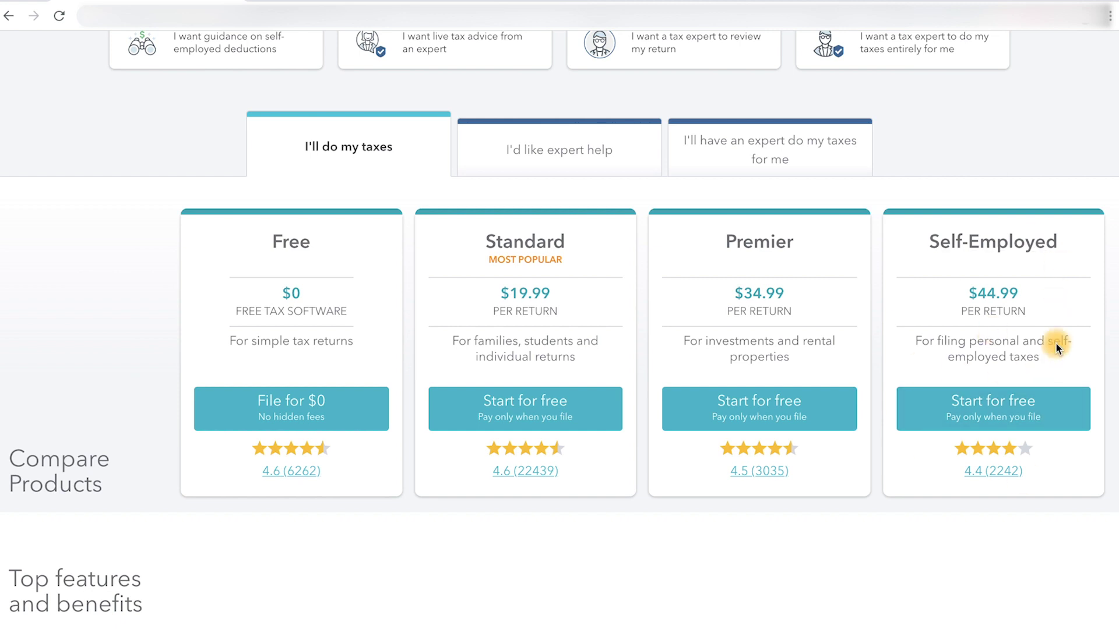
pyautogui.click(600, 142)
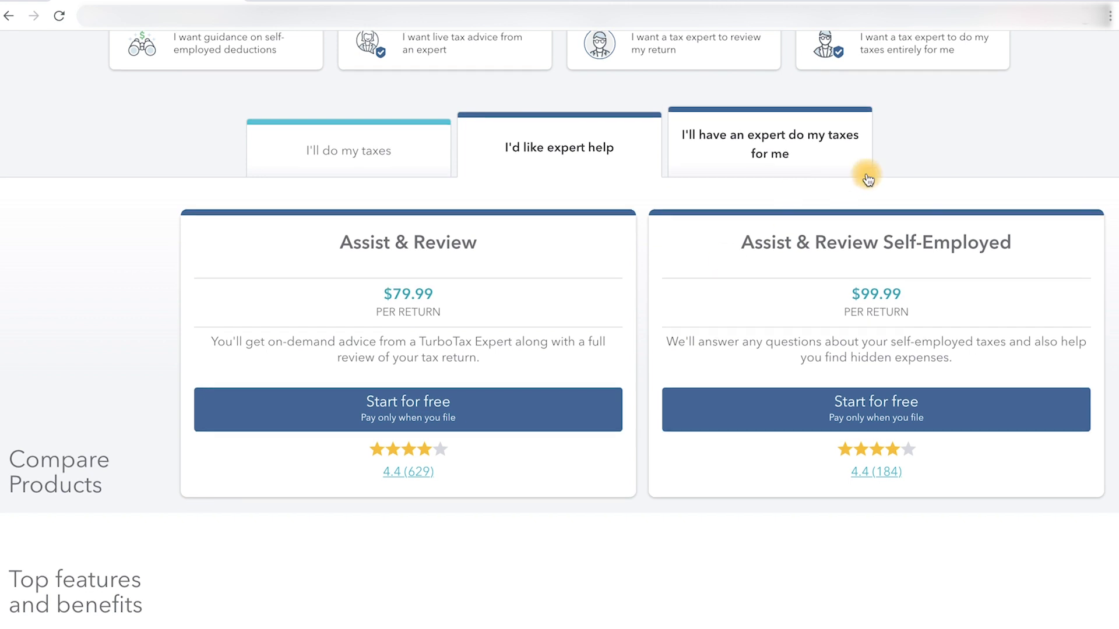
# - Check the tax-situation choices again and return to the Full Service and Full Service Self-Employed plans
pyautogui.scroll(2, 864, 174)
pyautogui.scroll(4, 952, 228)
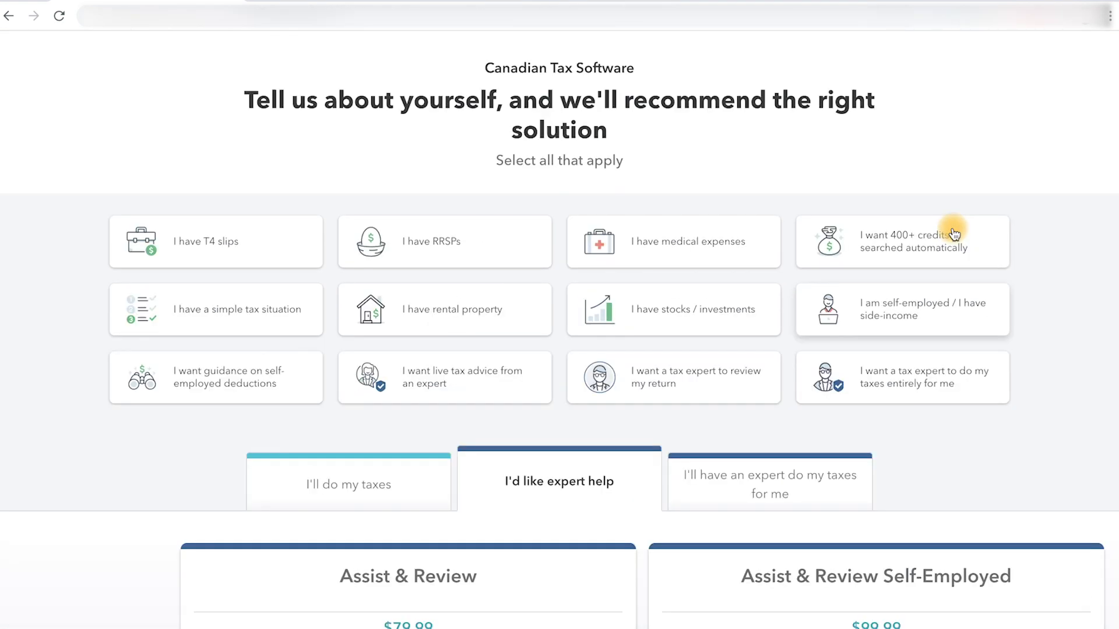
pyautogui.scroll(-4, 952, 235)
pyautogui.click(769, 302)
pyautogui.scroll(-3, 789, 285)
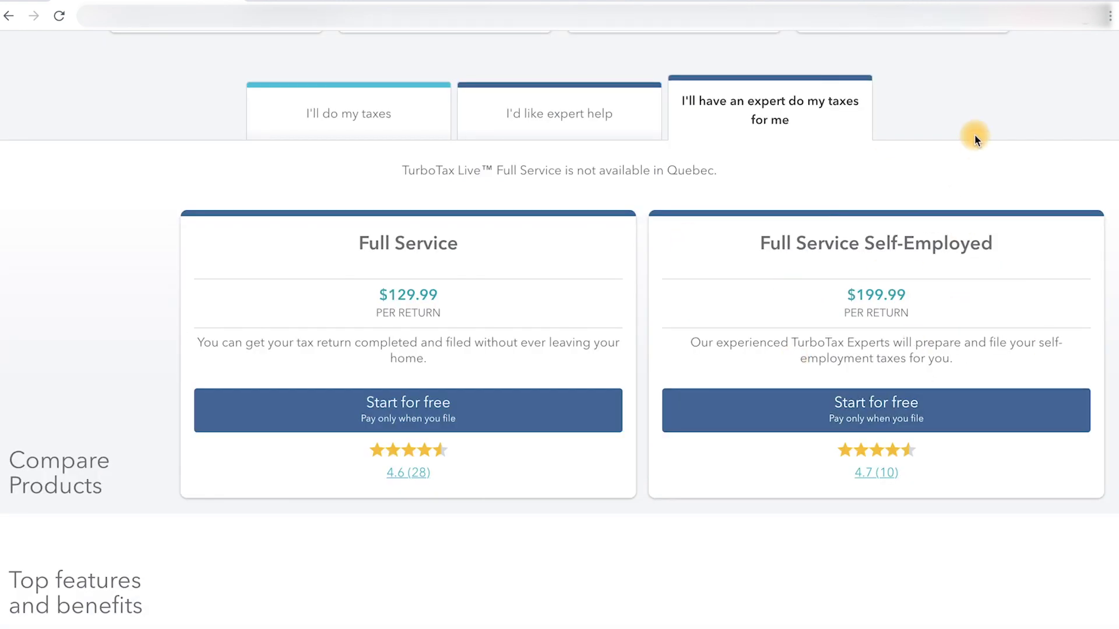
# - Compare the plans across all three service levels and finish on the option where an expert does the taxes
pyautogui.click(382, 108)
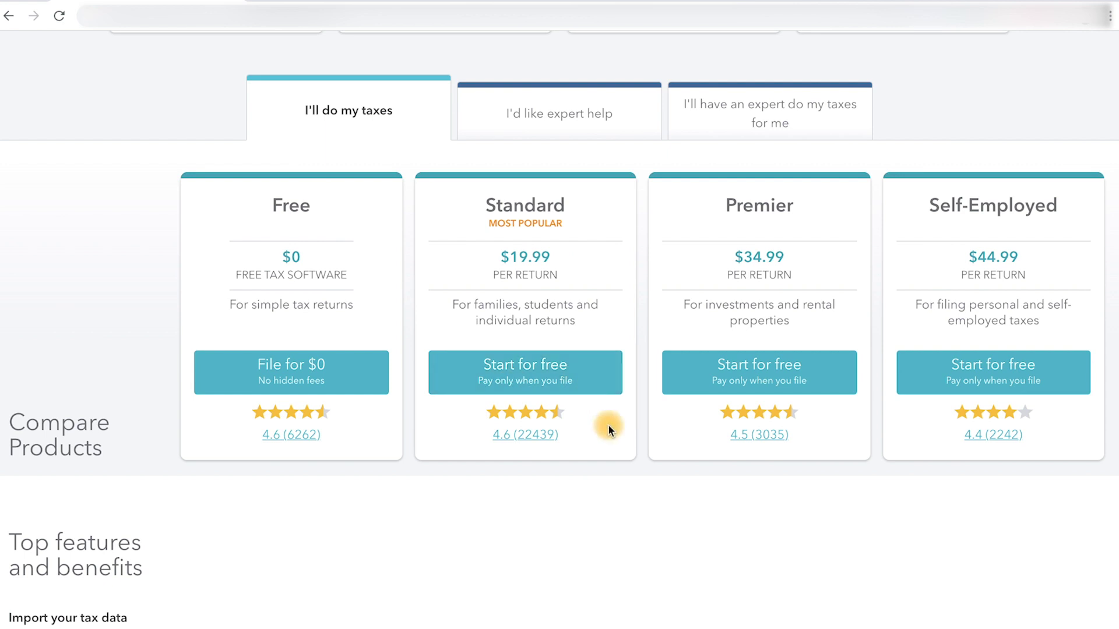
pyautogui.click(702, 123)
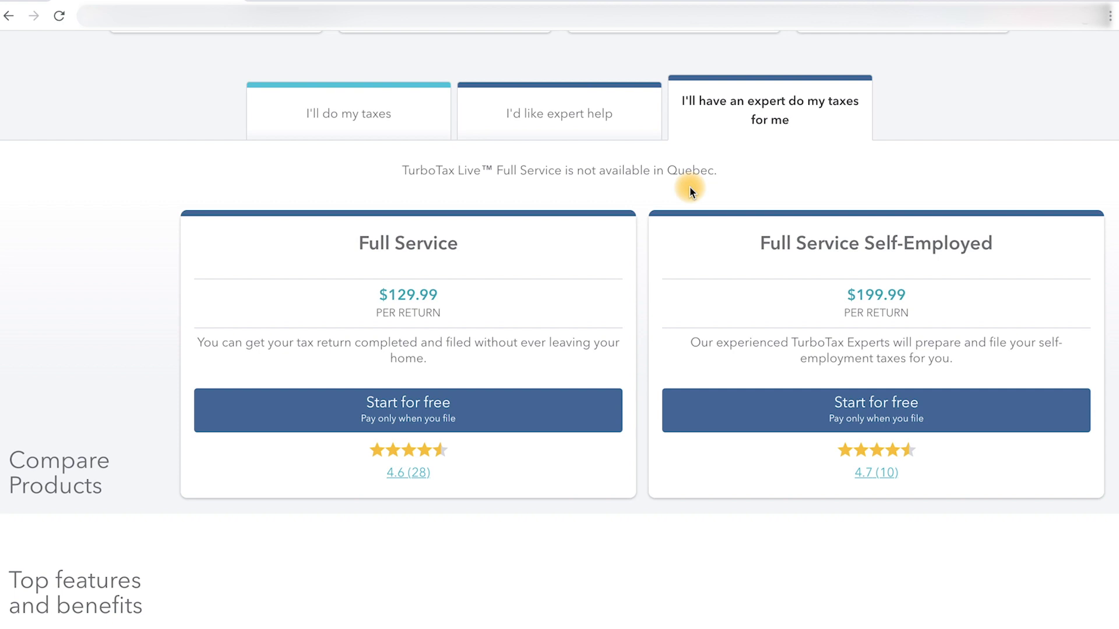
pyautogui.click(625, 133)
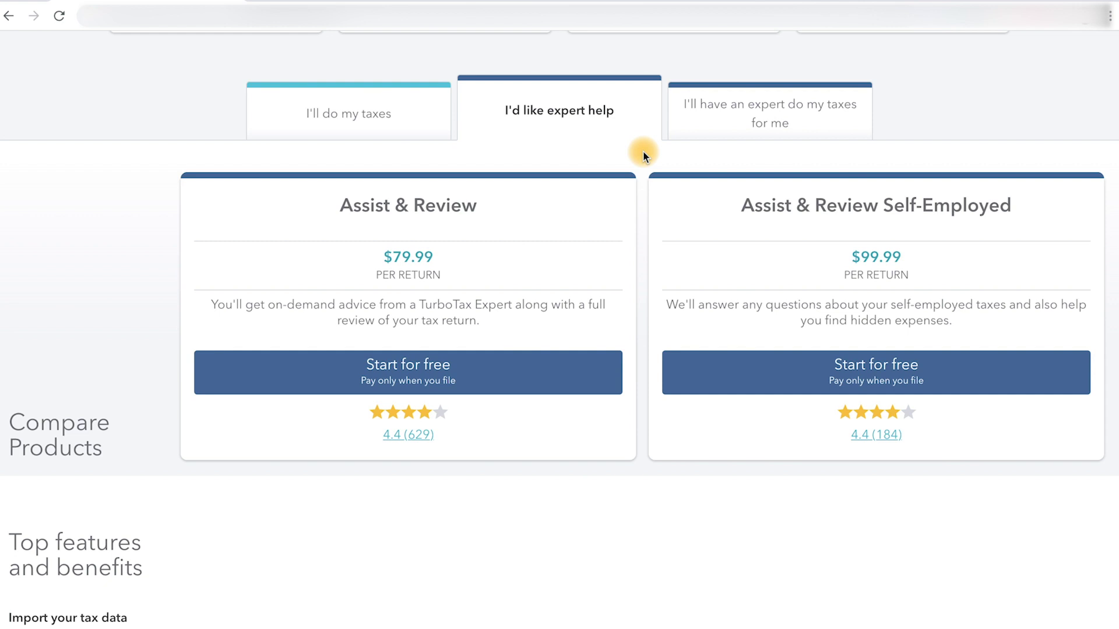
pyautogui.click(409, 129)
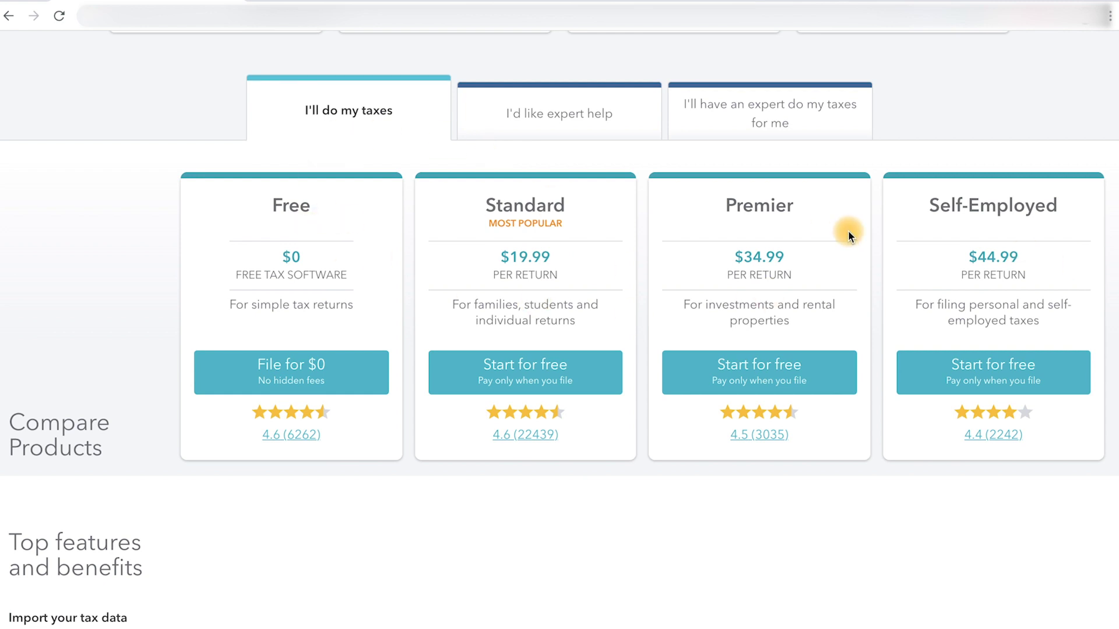
pyautogui.click(611, 114)
pyautogui.click(736, 120)
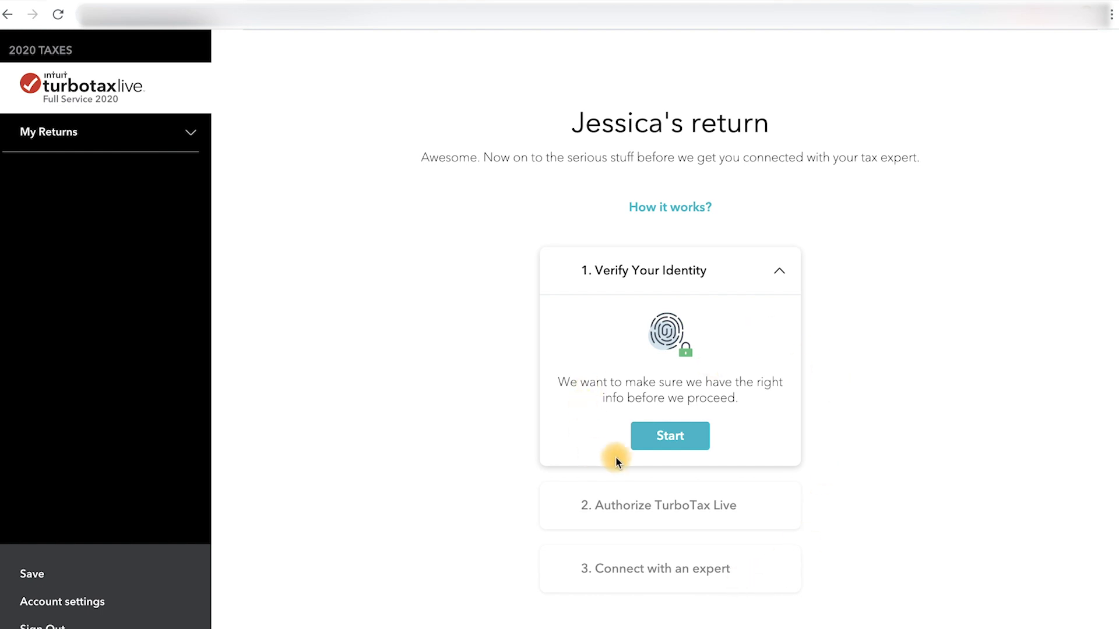
# - Go through the identity verification for the return and continue past the personal info confirmation
pyautogui.click(698, 433)
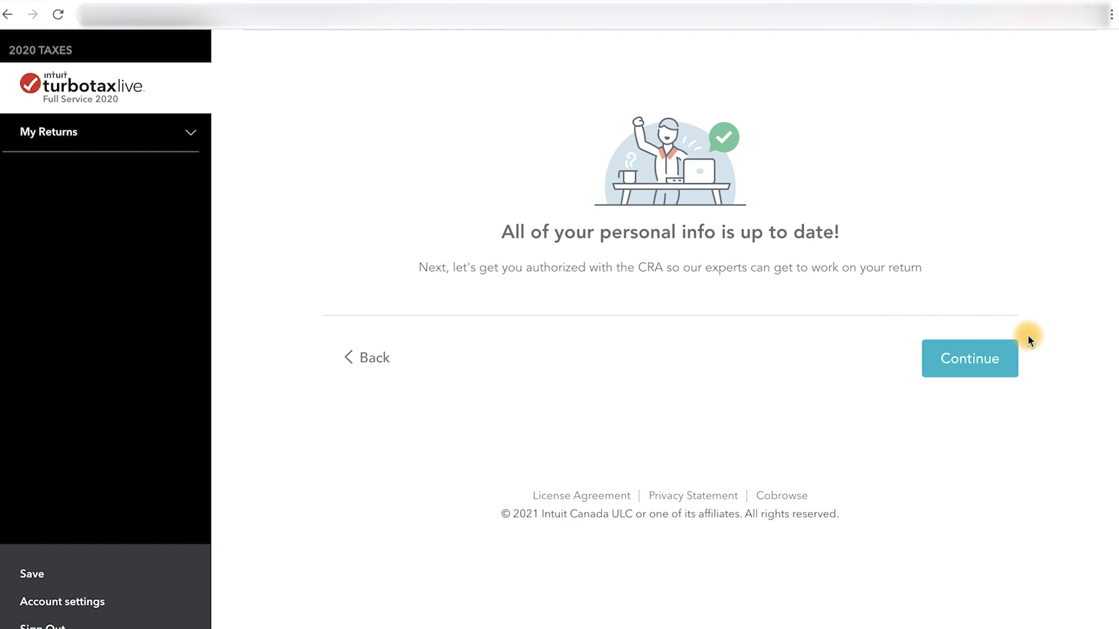
pyautogui.click(1011, 353)
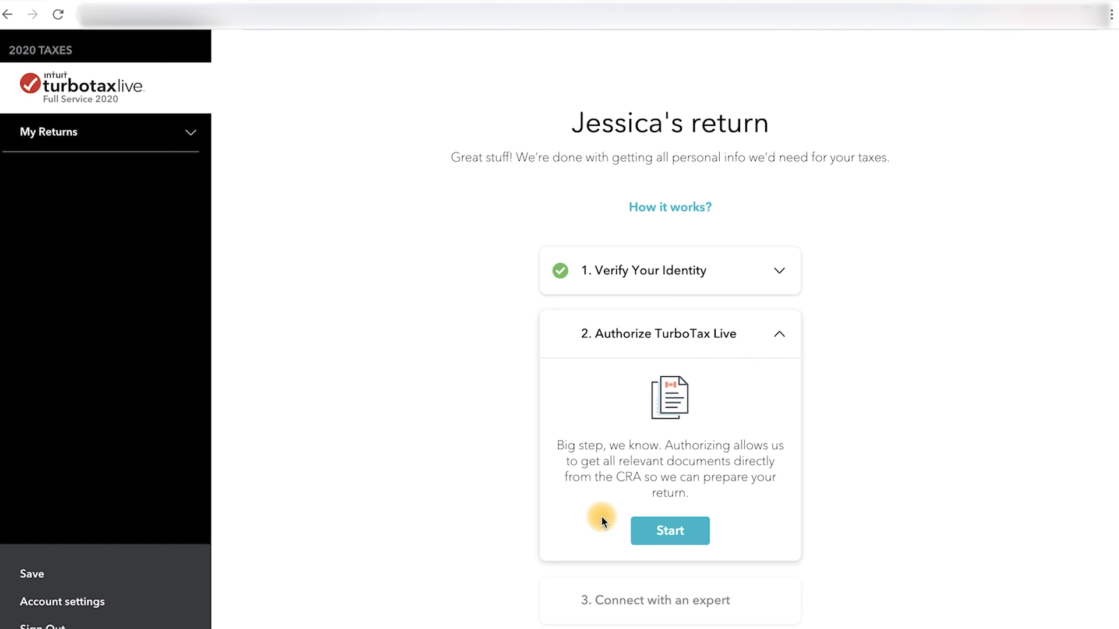
# - Start the TurboTax Live authorization, proceed to connecting with an expert, and choose to schedule a call instead
pyautogui.click(700, 533)
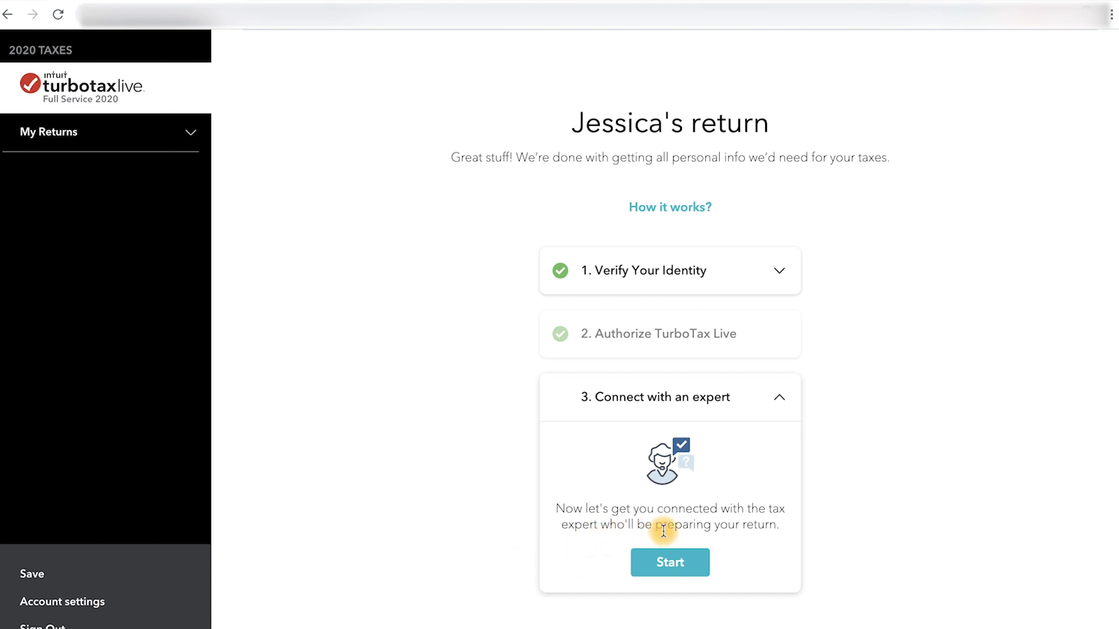
pyautogui.click(696, 560)
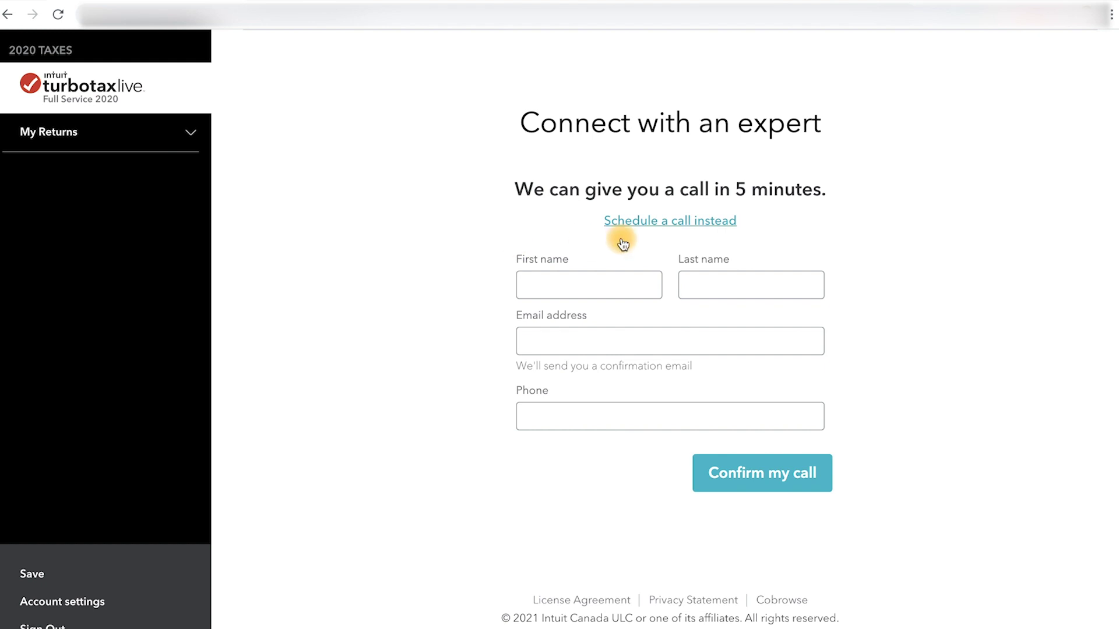
pyautogui.click(724, 222)
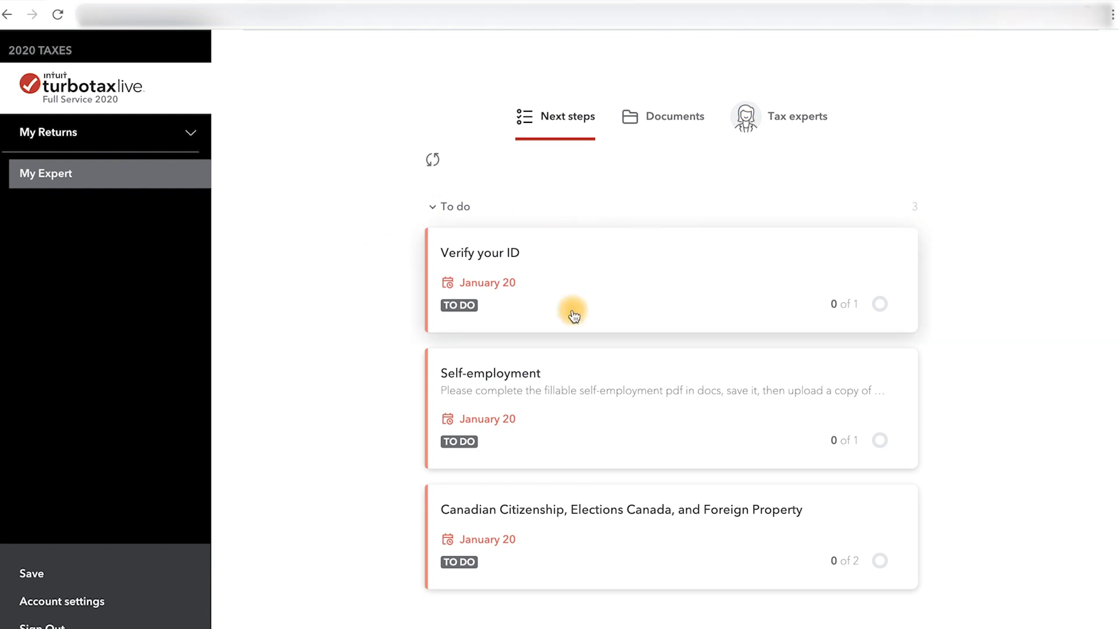
# - Inspect the Verify your ID task's photo ID upload and document list, and close it without adding a file
pyautogui.click(547, 259)
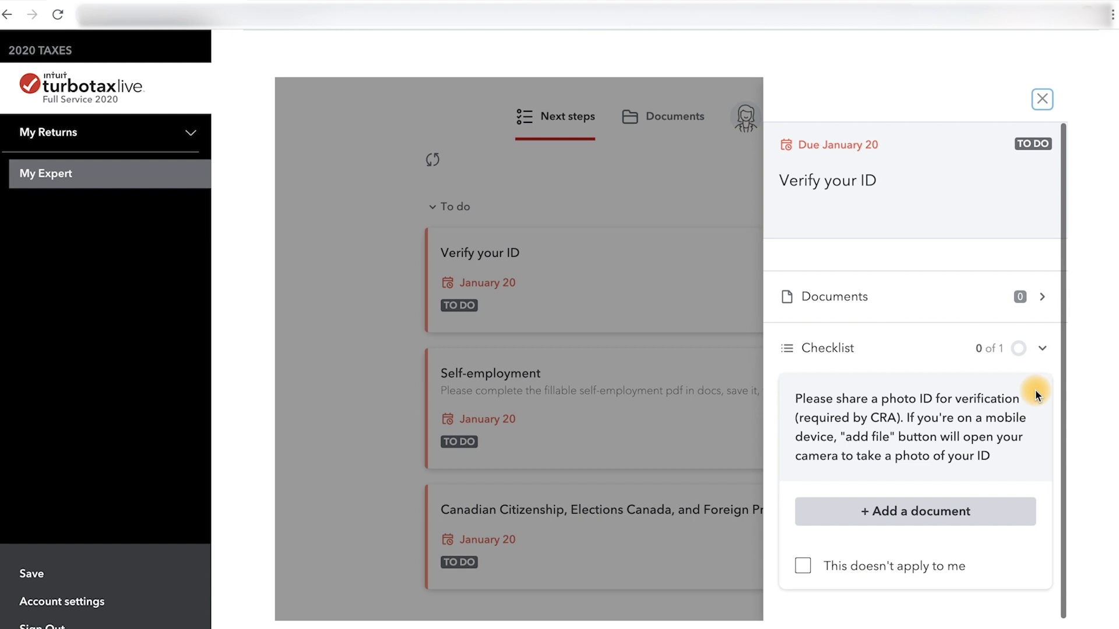
pyautogui.click(944, 513)
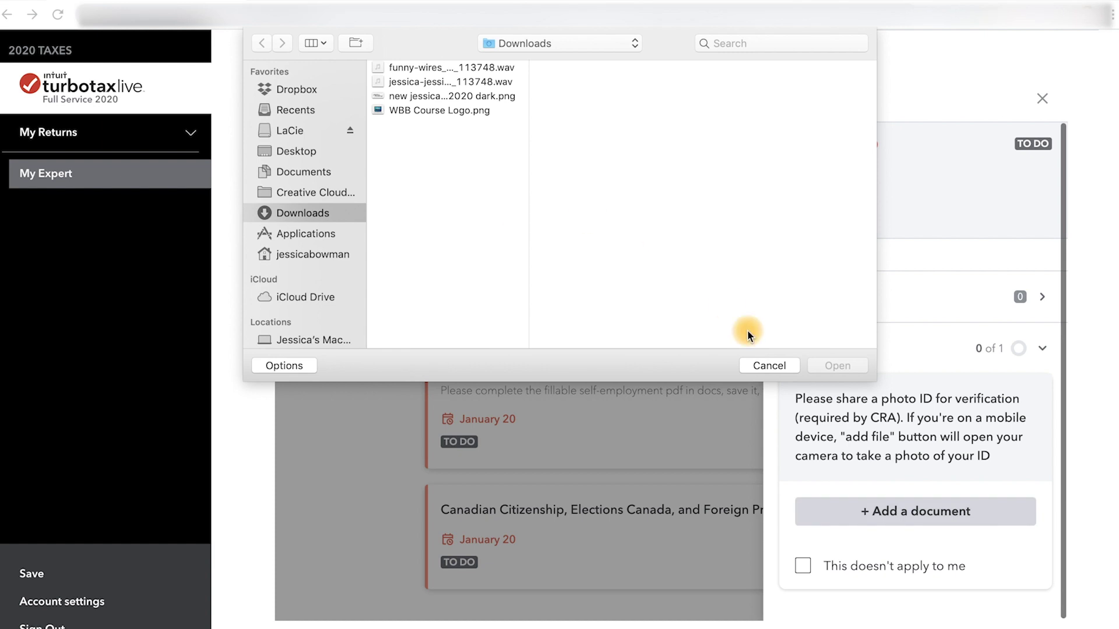
pyautogui.click(750, 365)
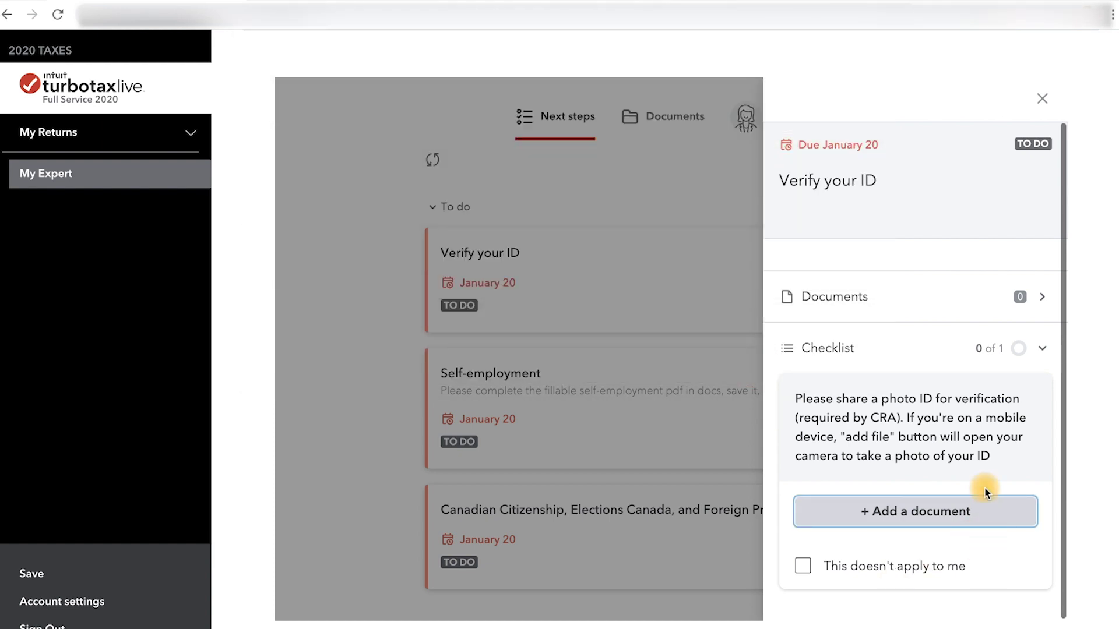
pyautogui.click(971, 300)
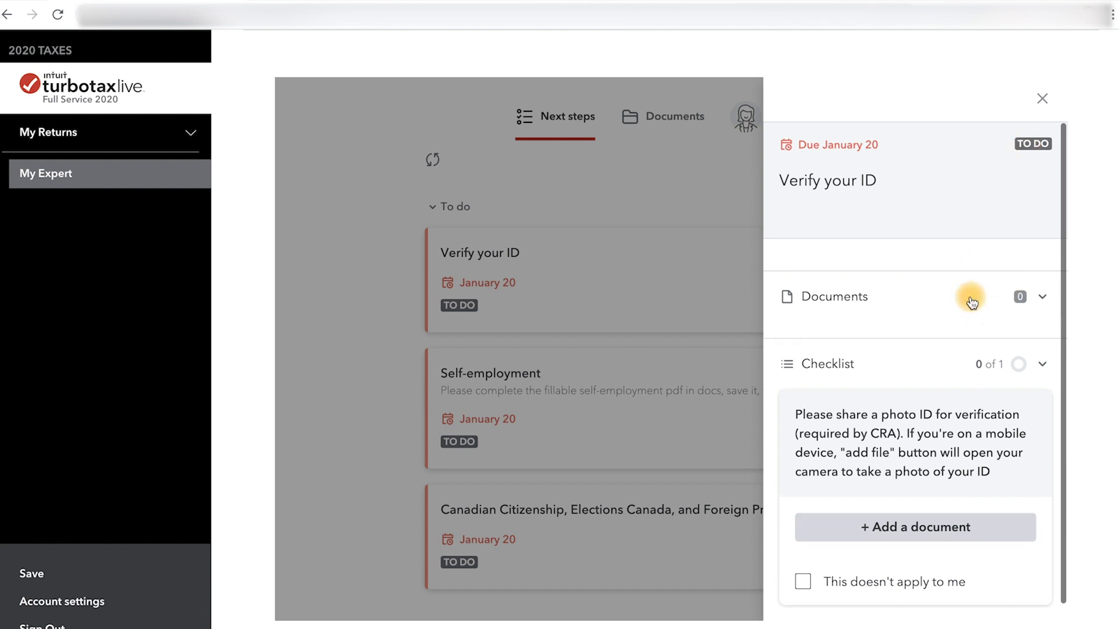
pyautogui.click(972, 293)
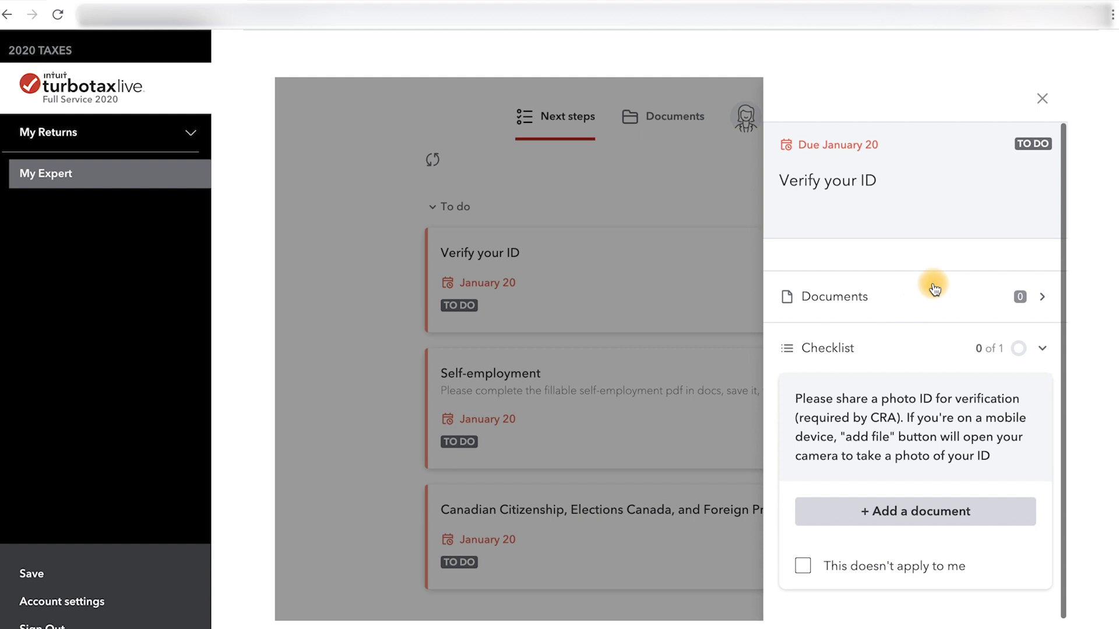
pyautogui.click(1040, 95)
# - Open the Self-Employment and Motor Vehicle PDF attached to the Self-employment task
pyautogui.click(579, 367)
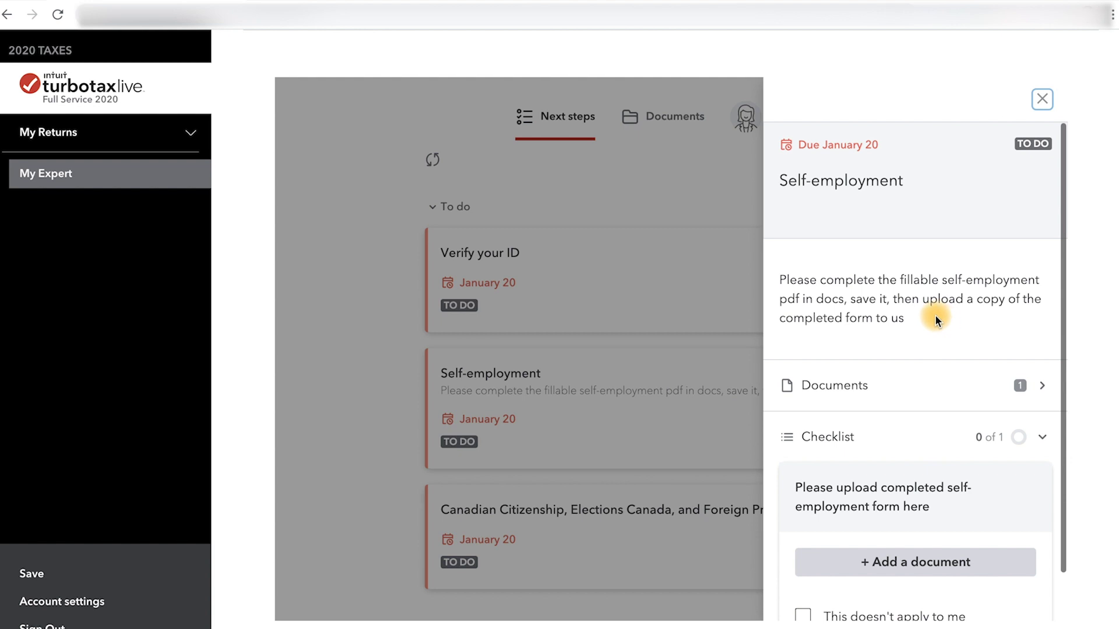
pyautogui.scroll(-1, 936, 315)
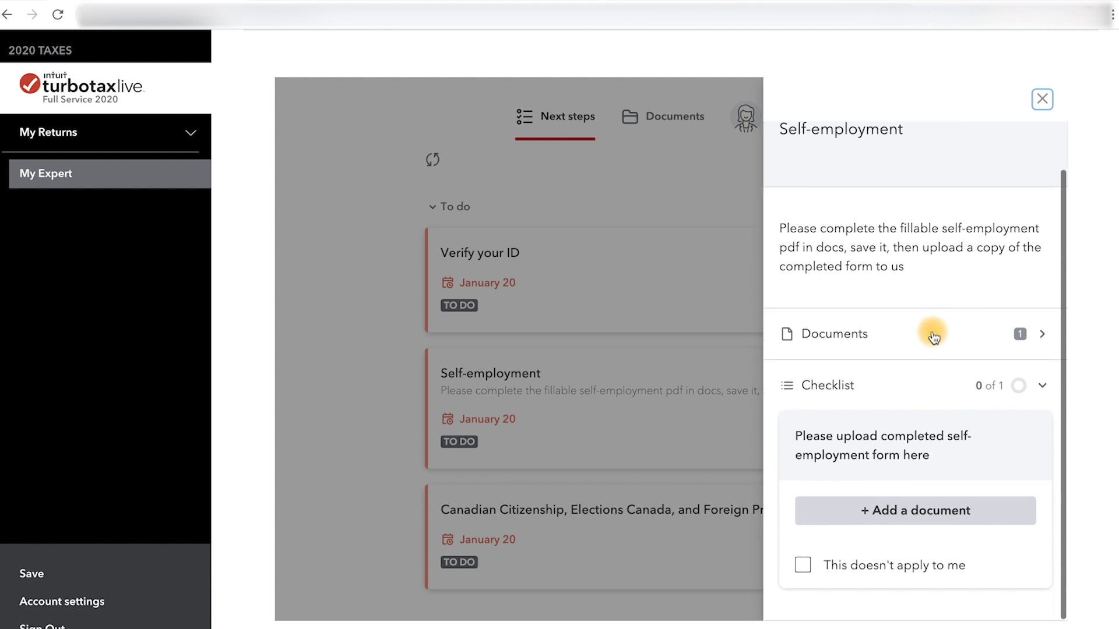
pyautogui.click(929, 337)
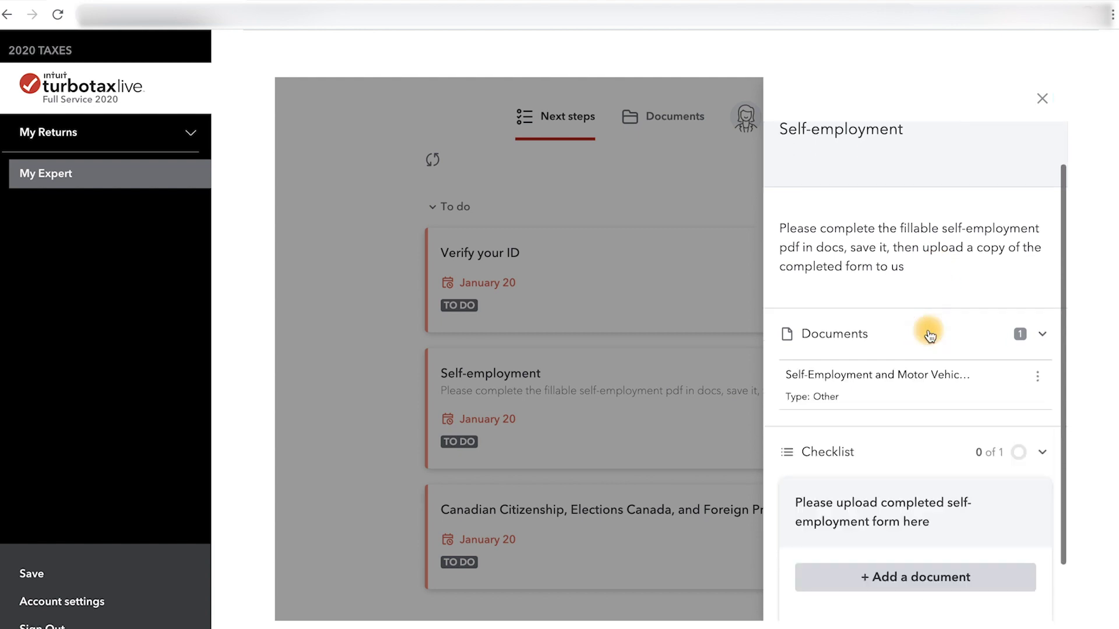
pyautogui.click(910, 376)
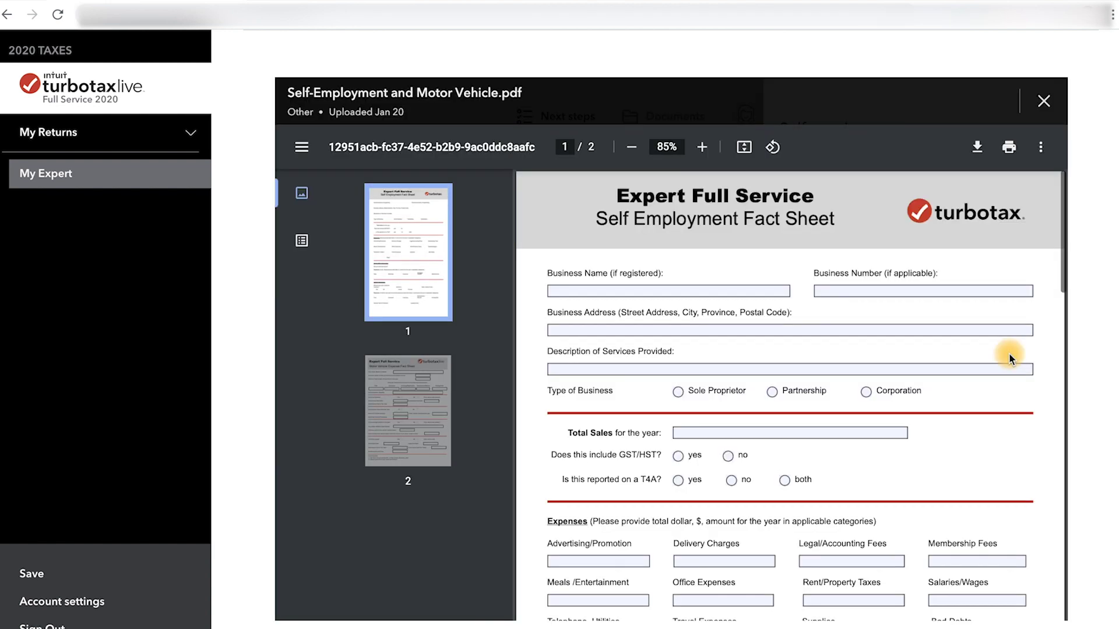
# - Examine the business details, total sales and expense fields on the Self Employment Fact Sheet
pyautogui.scroll(-1, 1009, 352)
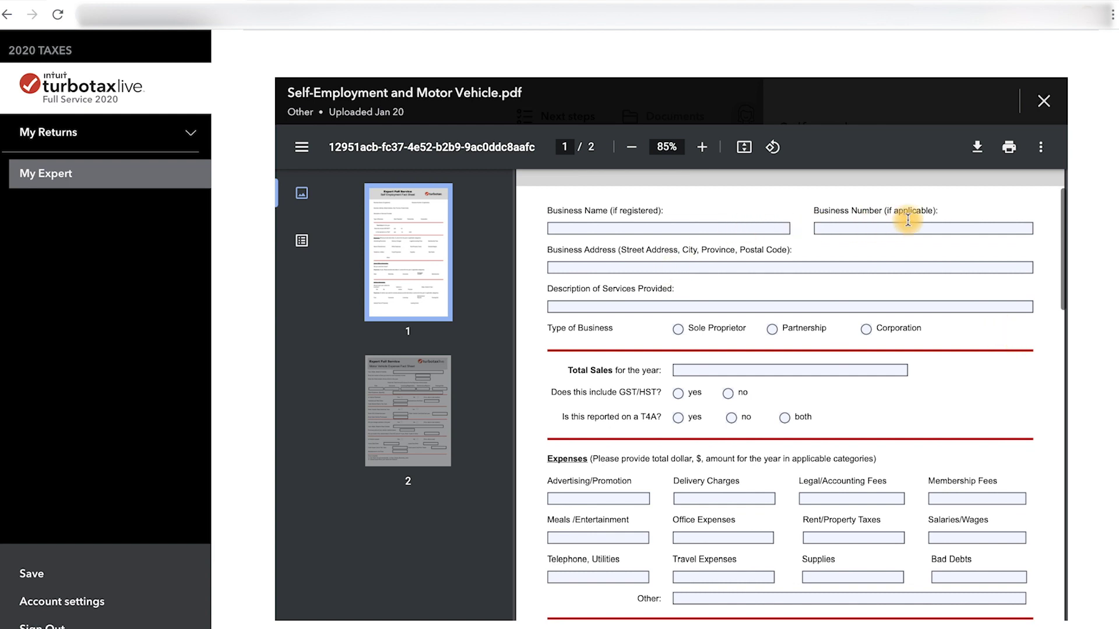
pyautogui.scroll(-1, 908, 219)
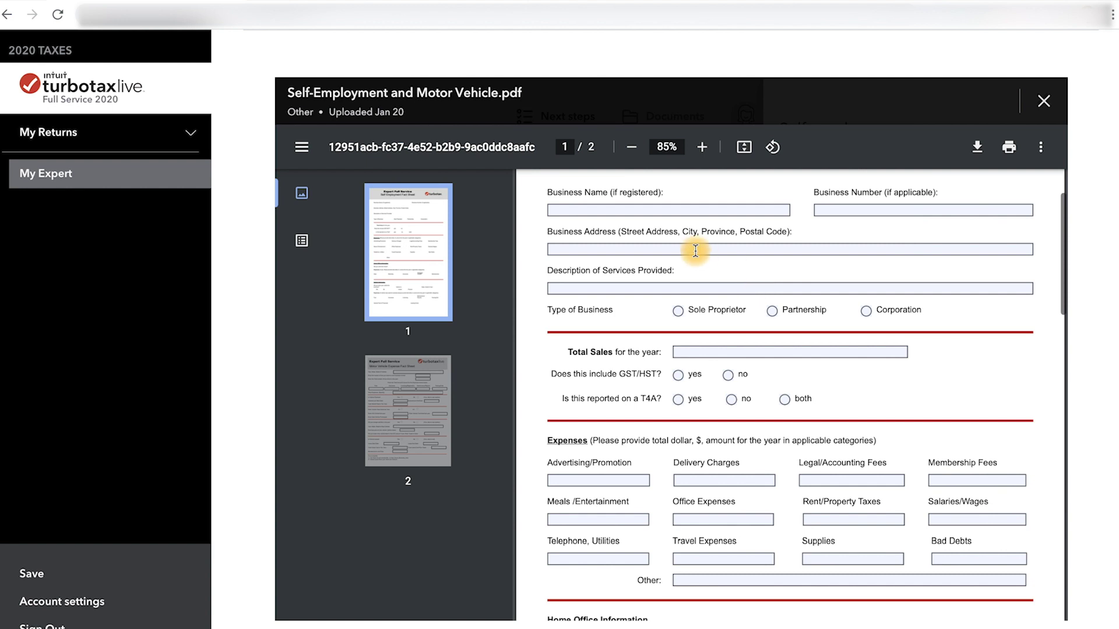
pyautogui.scroll(2, 594, 218)
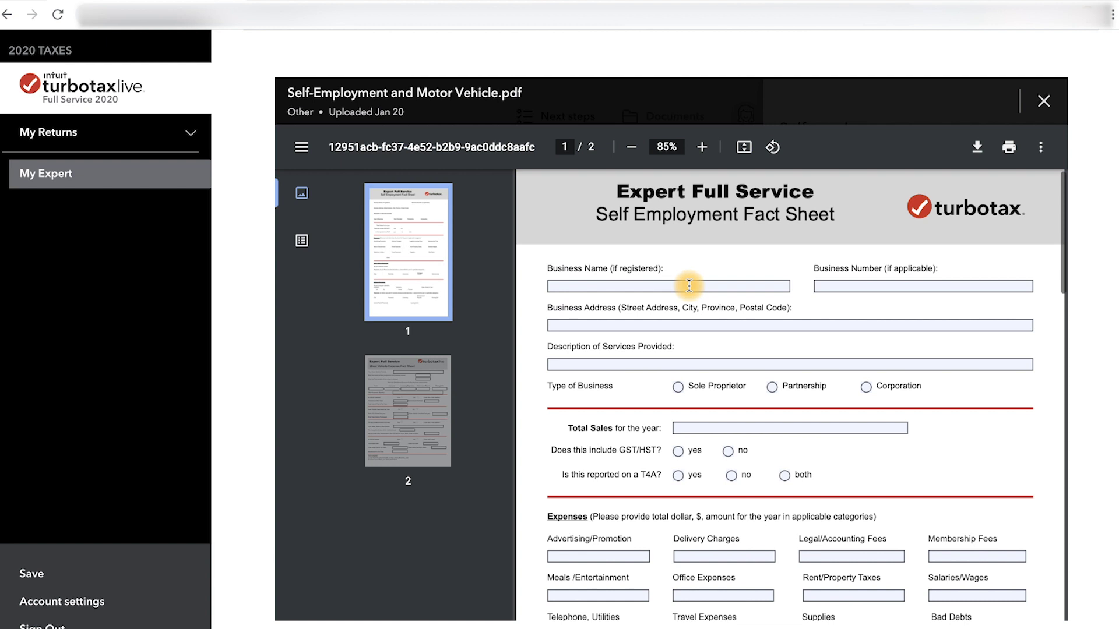
pyautogui.scroll(-2, 750, 317)
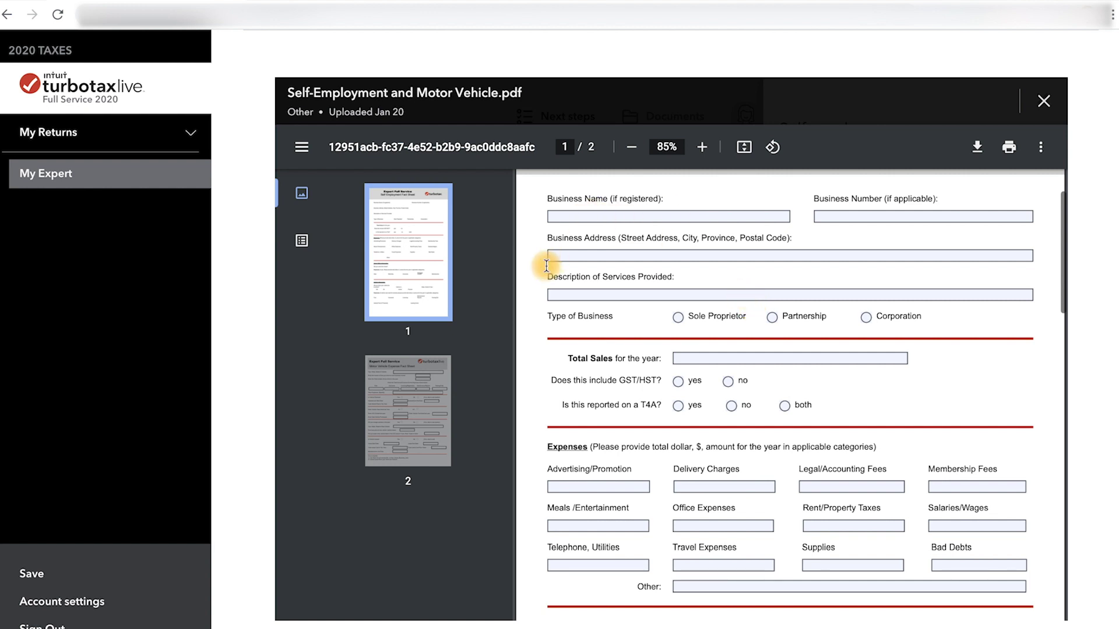
pyautogui.scroll(-1, 695, 257)
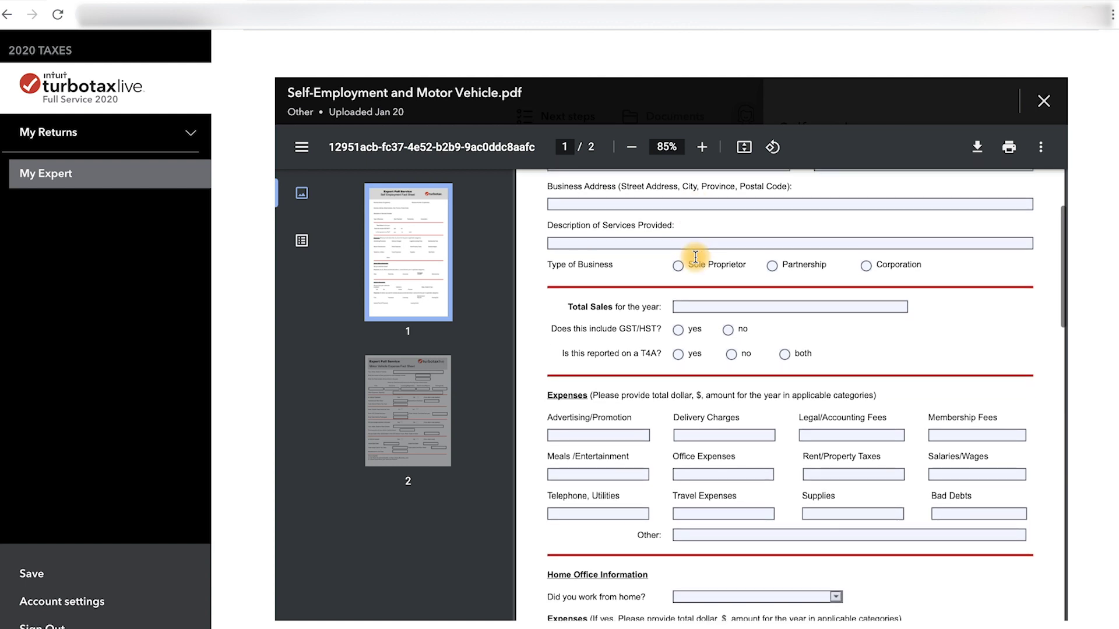
pyautogui.scroll(-1, 711, 247)
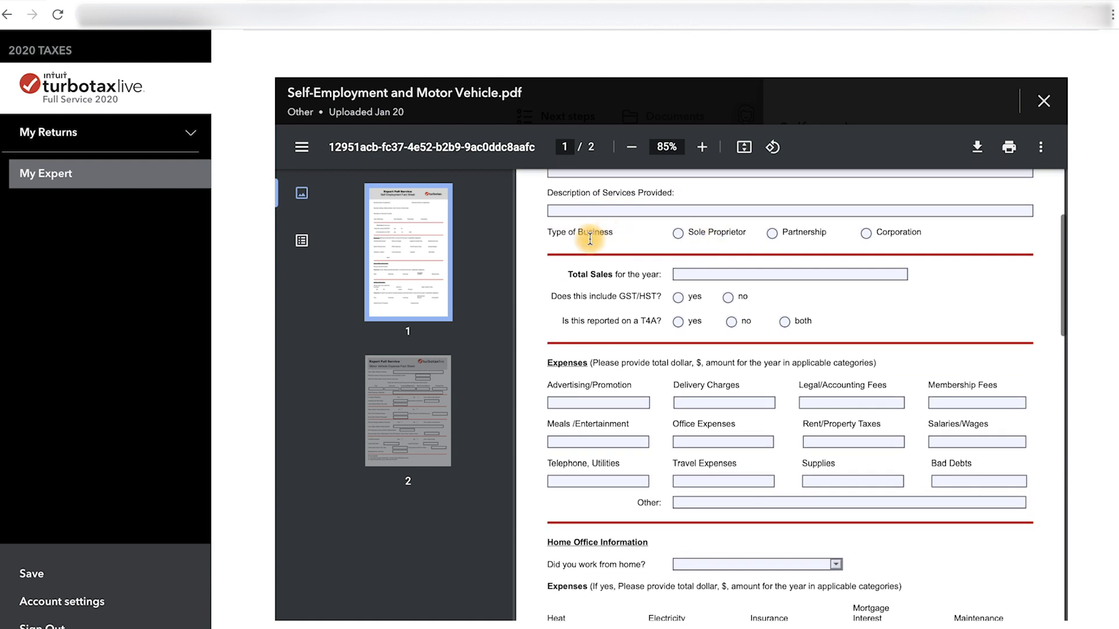
# - Select Sole Proprietor as the type of business and go on to the expenses and home office sections
pyautogui.click(678, 234)
pyautogui.scroll(-2, 848, 310)
pyautogui.scroll(-1, 848, 309)
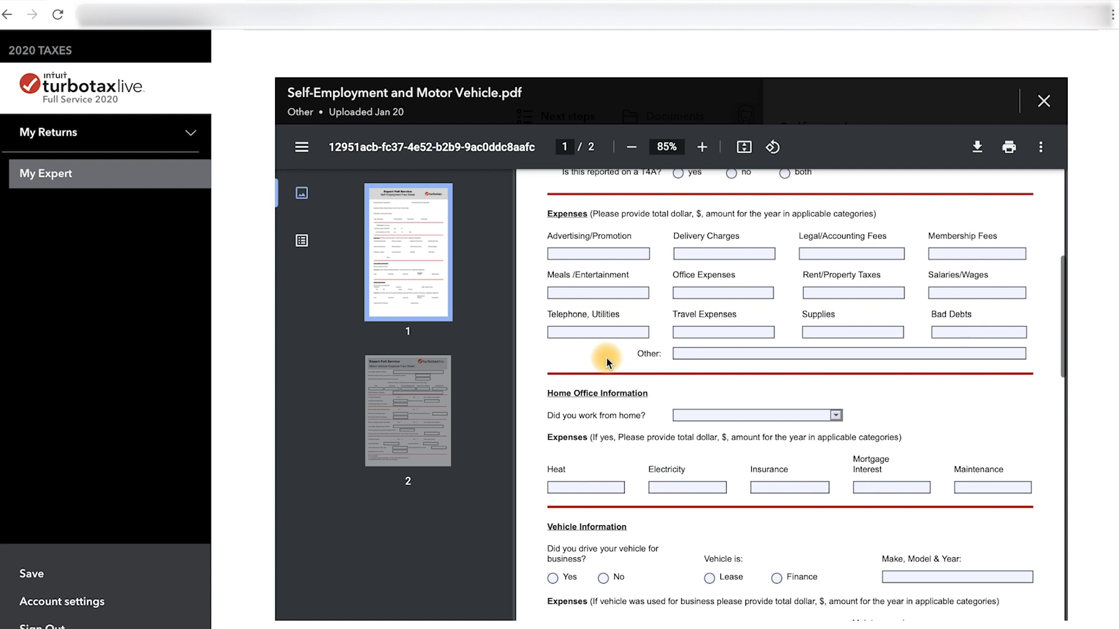
# - Answer yes to working from home and No to driving a vehicle for business on the Self Employment Fact Sheet
pyautogui.scroll(-1, 607, 361)
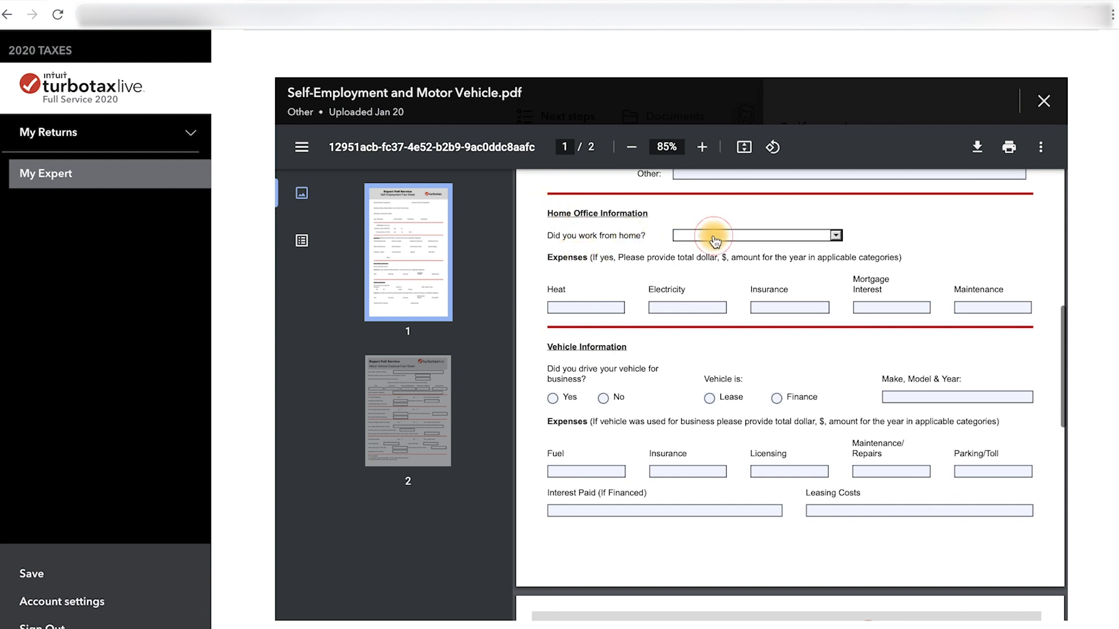
pyautogui.click(836, 234)
pyautogui.click(790, 248)
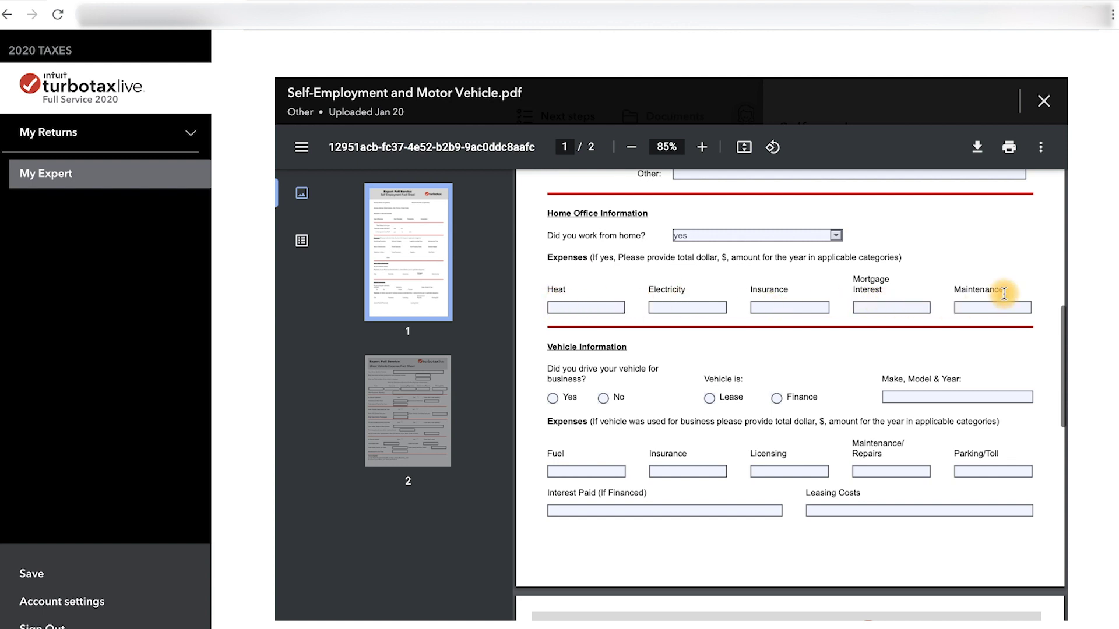
pyautogui.scroll(-2, 752, 285)
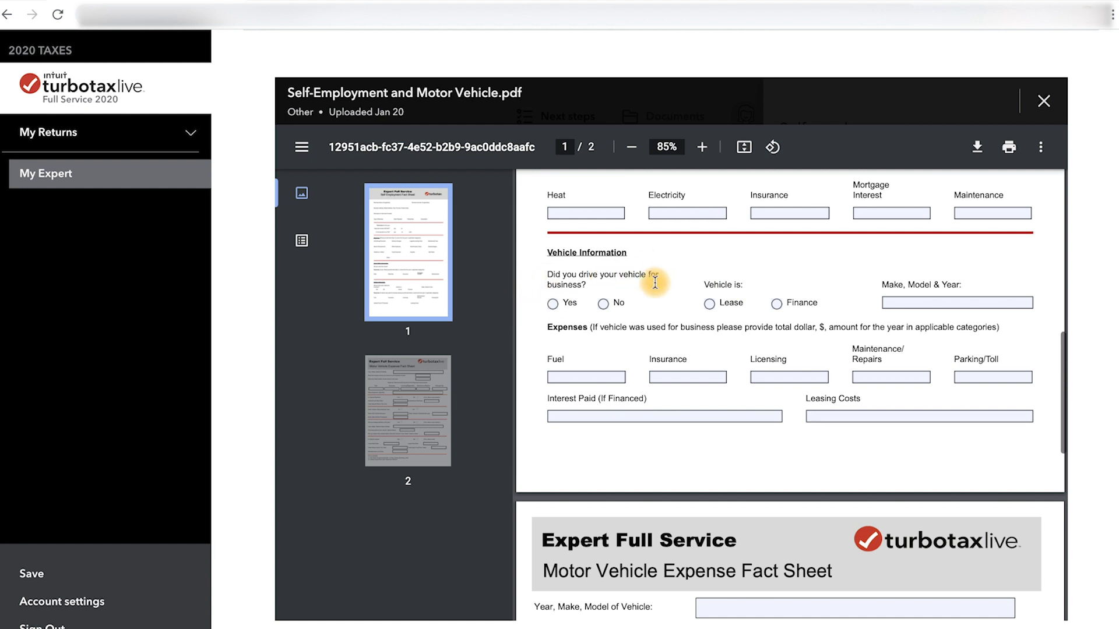
pyautogui.click(603, 303)
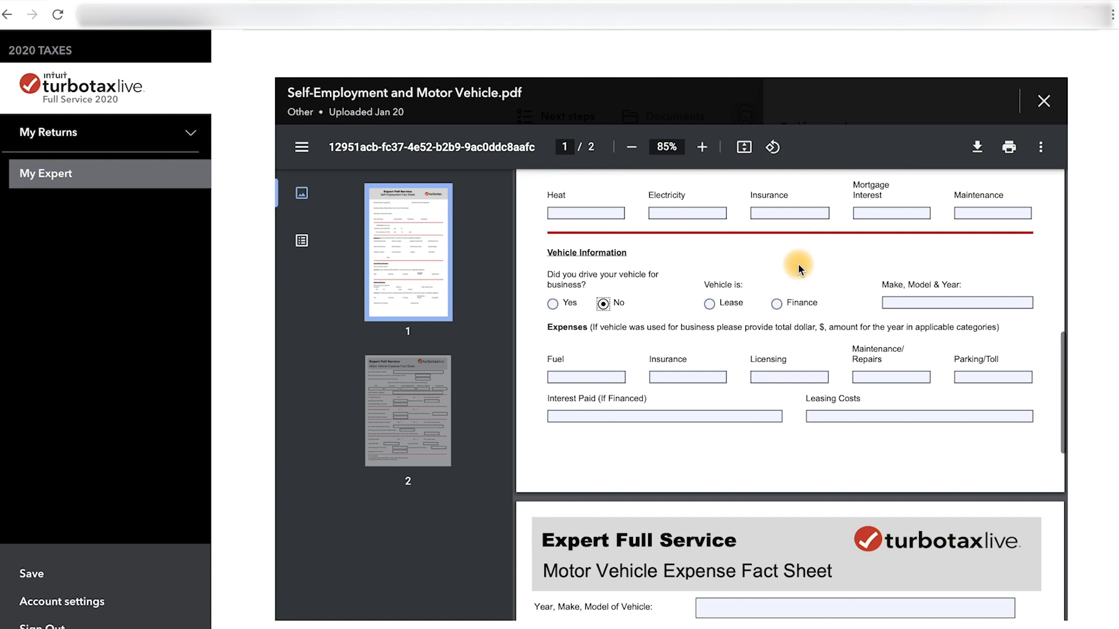
# - Review the vehicle expense fields and the Motor Vehicle Expense Fact Sheet on page 2, and close the PDF
pyautogui.scroll(-1, 798, 264)
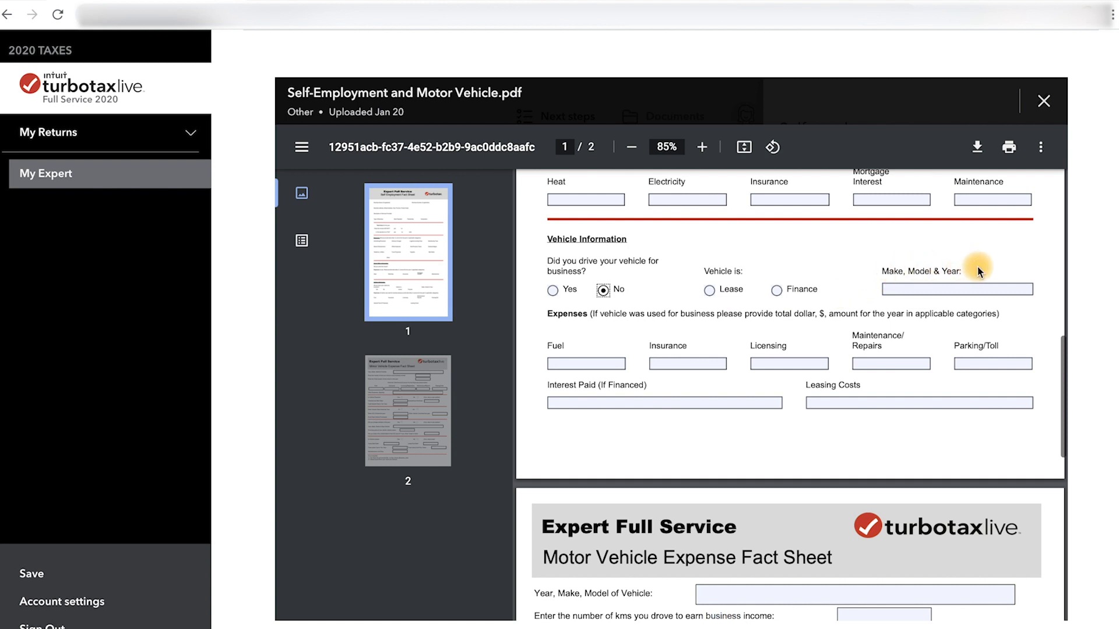
pyautogui.scroll(-1, 585, 281)
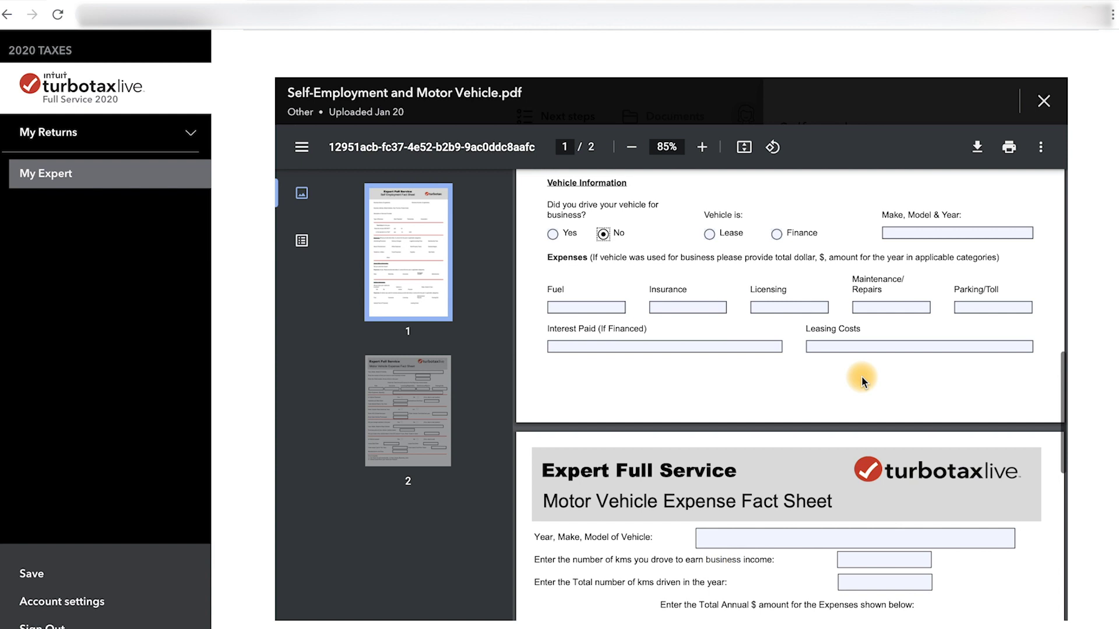
pyautogui.scroll(-5, 862, 380)
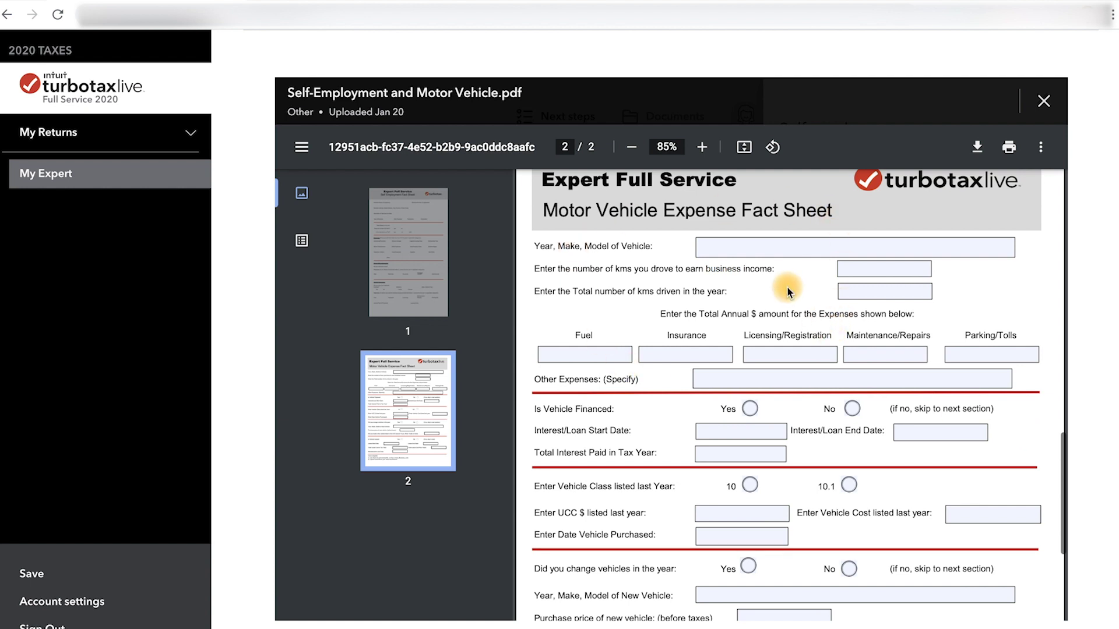
pyautogui.scroll(-1, 812, 282)
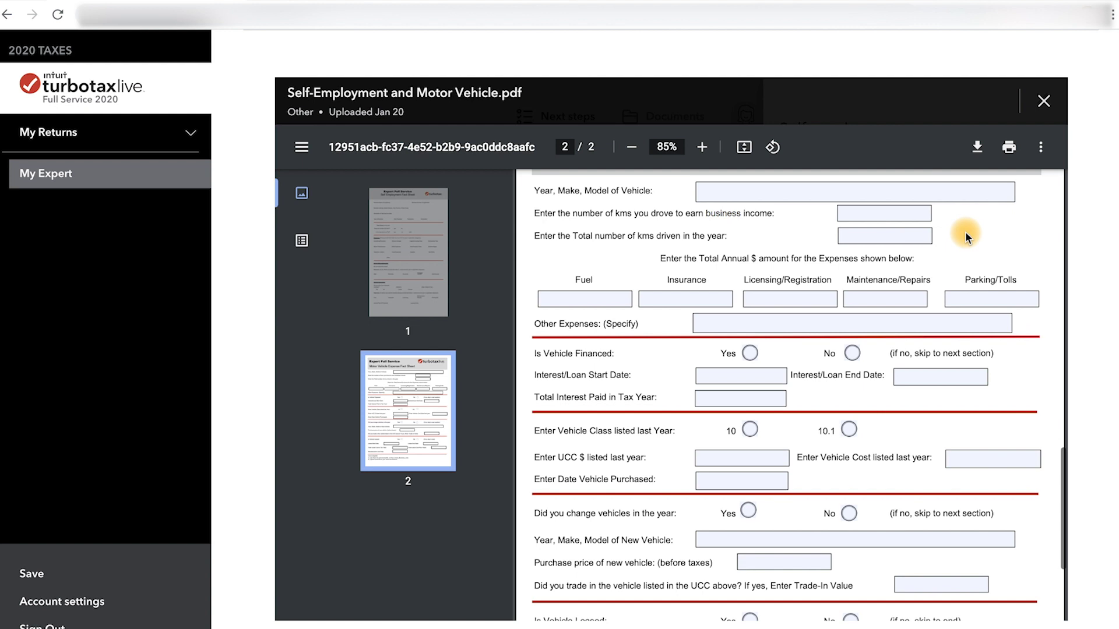
pyautogui.scroll(-3, 965, 233)
pyautogui.scroll(-1, 734, 279)
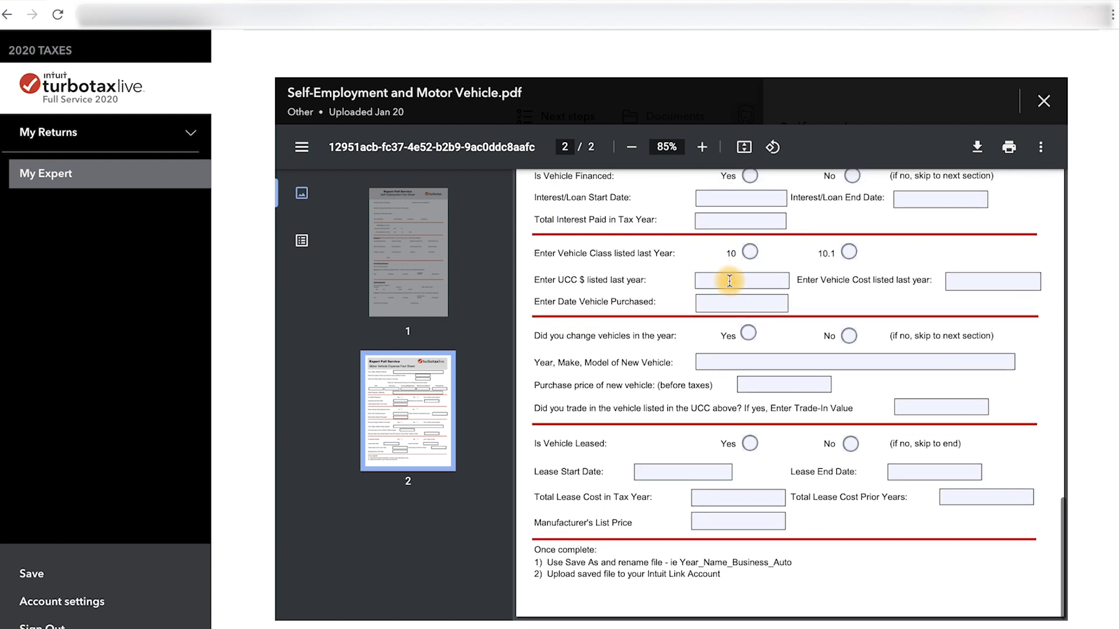
pyautogui.scroll(-1, 755, 420)
pyautogui.scroll(-1, 757, 446)
pyautogui.scroll(15, 757, 446)
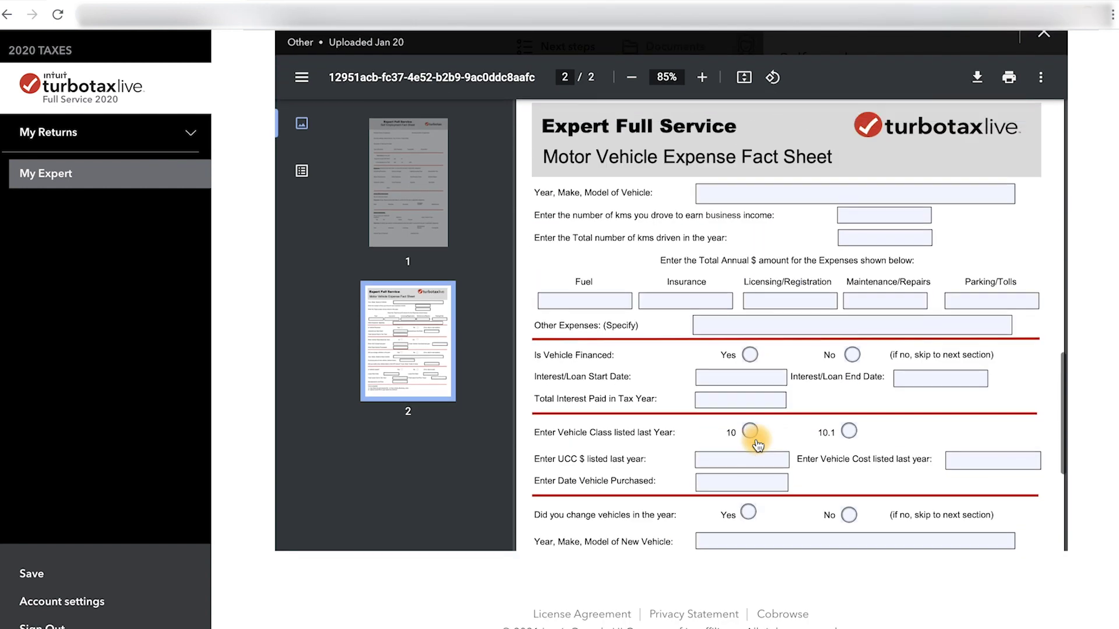
pyautogui.scroll(3, 758, 446)
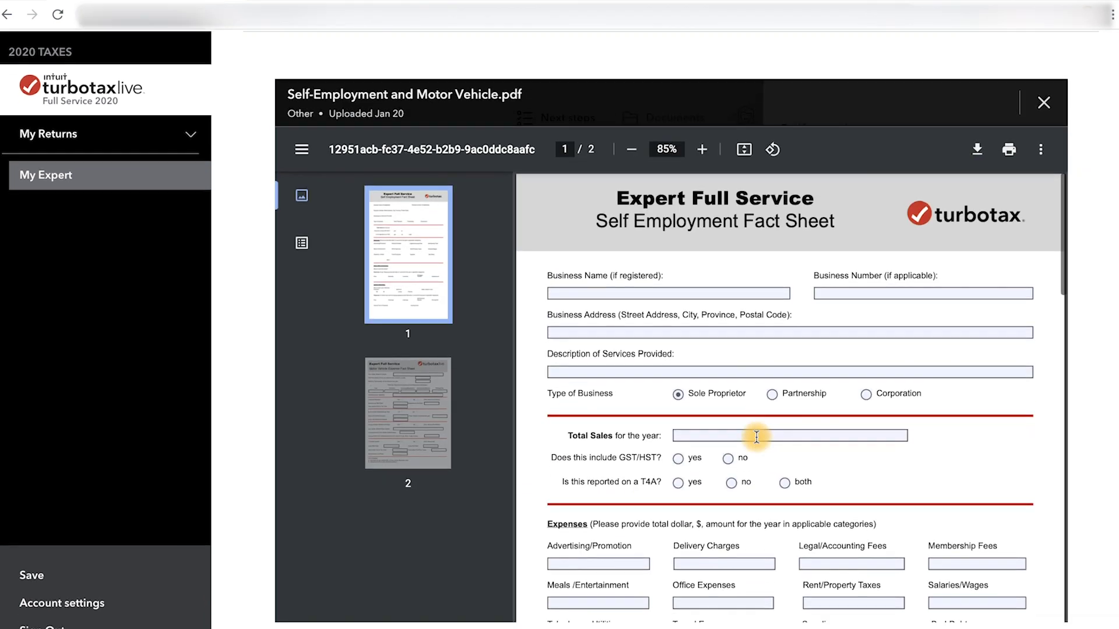
pyautogui.click(1043, 101)
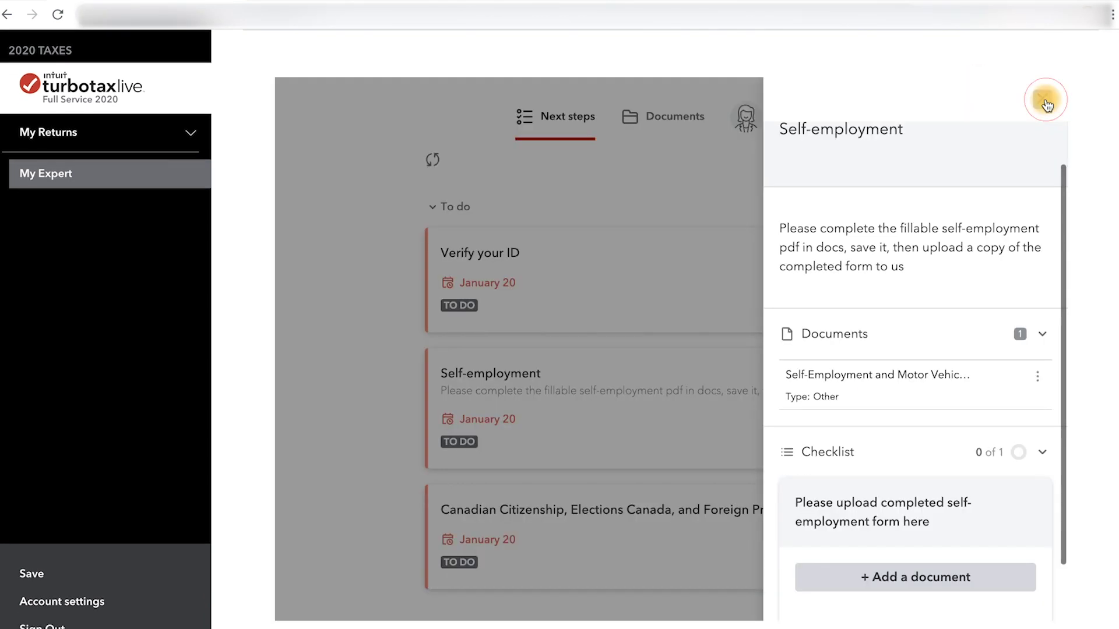
# - Inspect the Self-employment task's documents and checklist for uploading the completed form, and close the task without adding a document
pyautogui.scroll(-1, 974, 267)
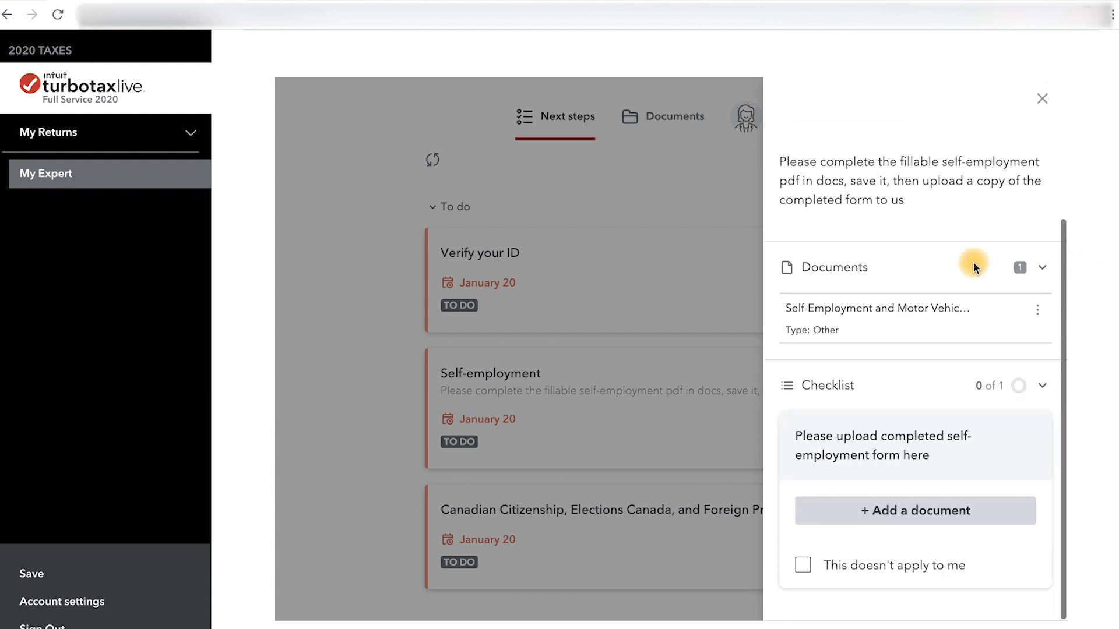
pyautogui.click(796, 389)
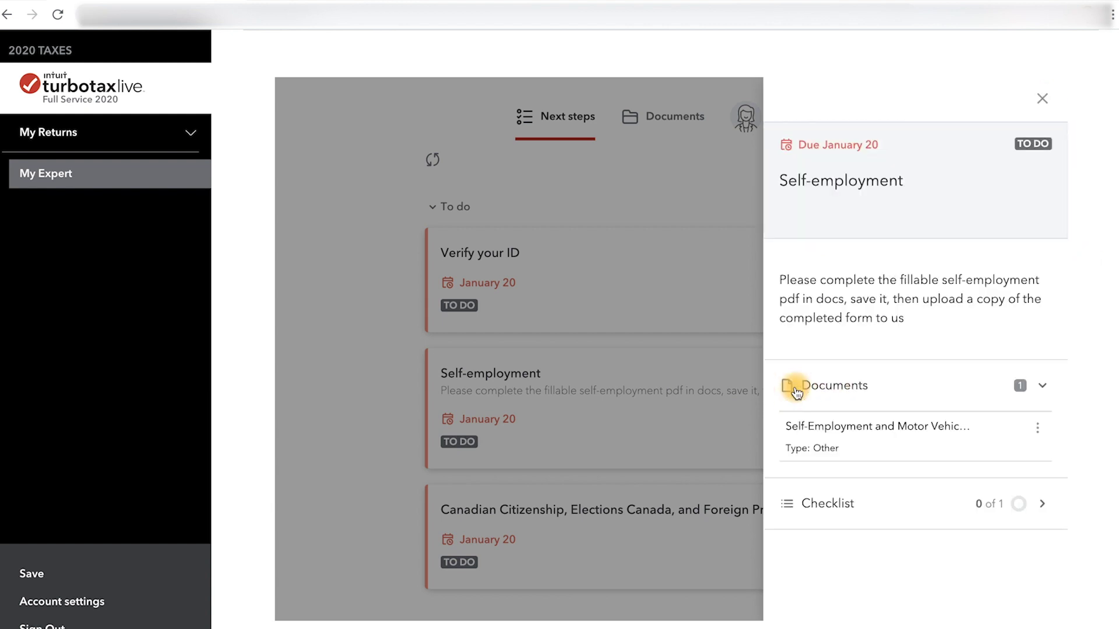
pyautogui.click(796, 496)
pyautogui.scroll(-2, 810, 425)
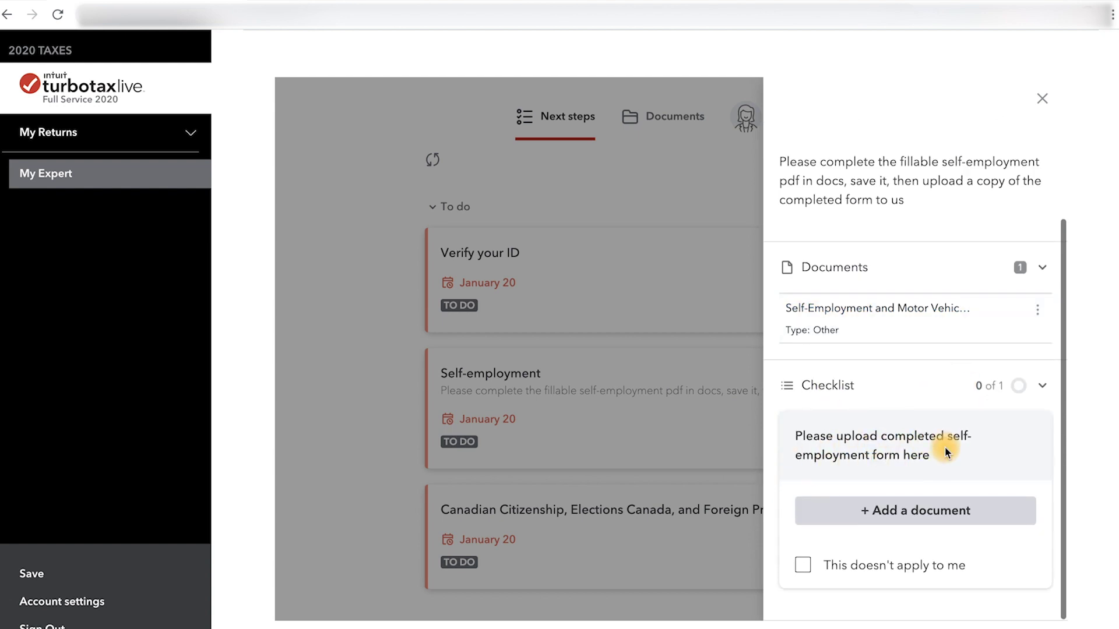
pyautogui.click(944, 319)
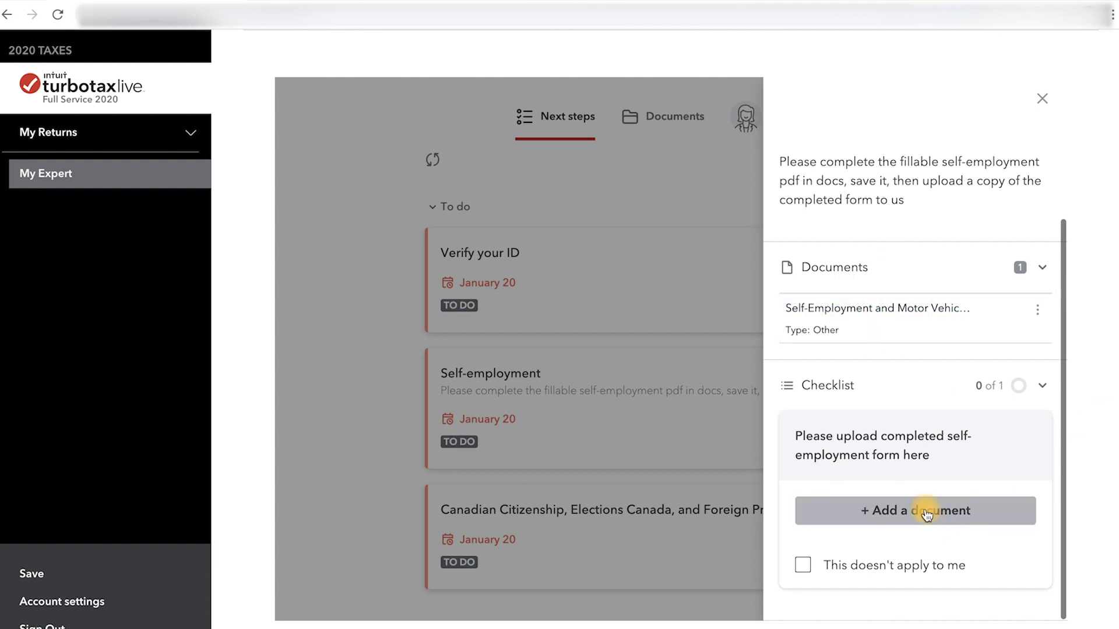
pyautogui.click(1042, 100)
# - Open the Canadian Citizenship, Elections Canada, and Foreign Property task and save YES as the citizenship and Elections Canada answer
pyautogui.scroll(-1, 806, 334)
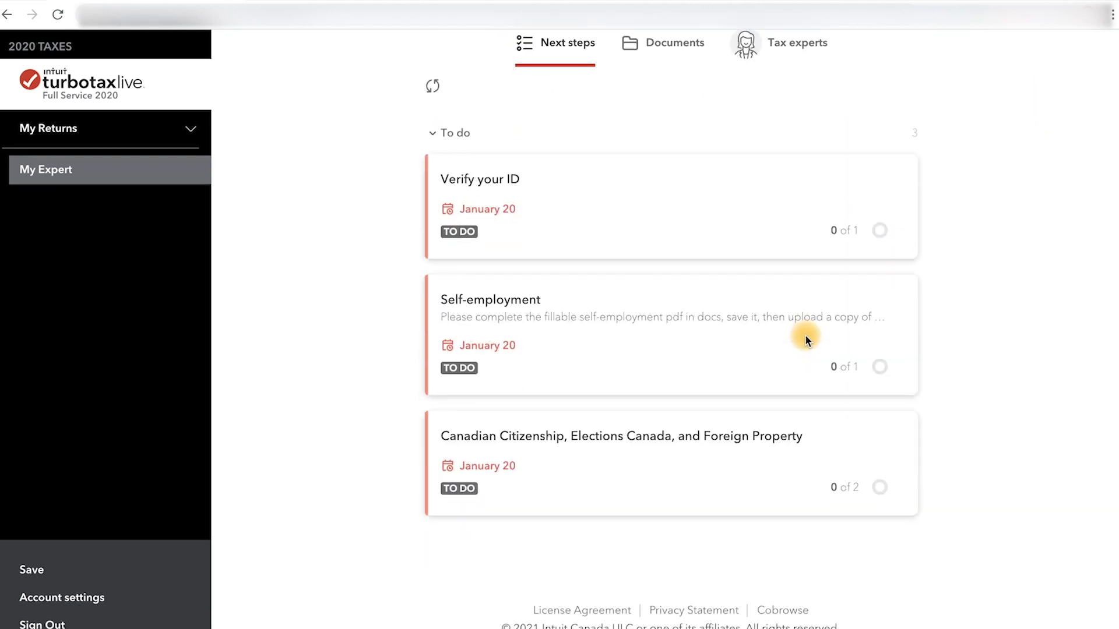
pyautogui.click(616, 470)
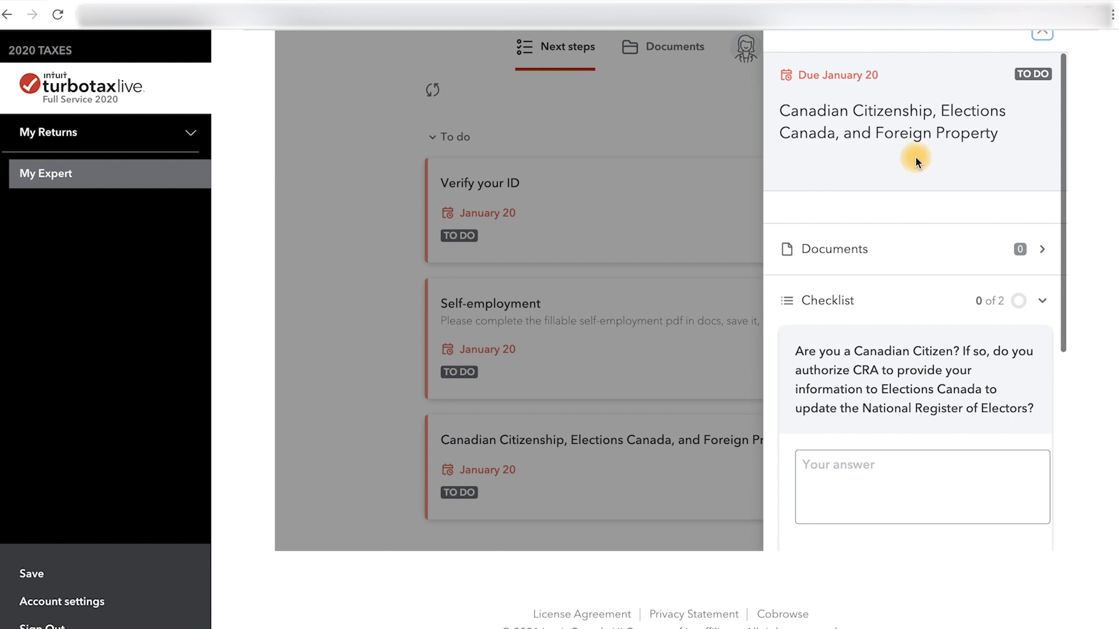
pyautogui.doubleClick(933, 300)
pyautogui.click(897, 458)
pyautogui.write('YES')
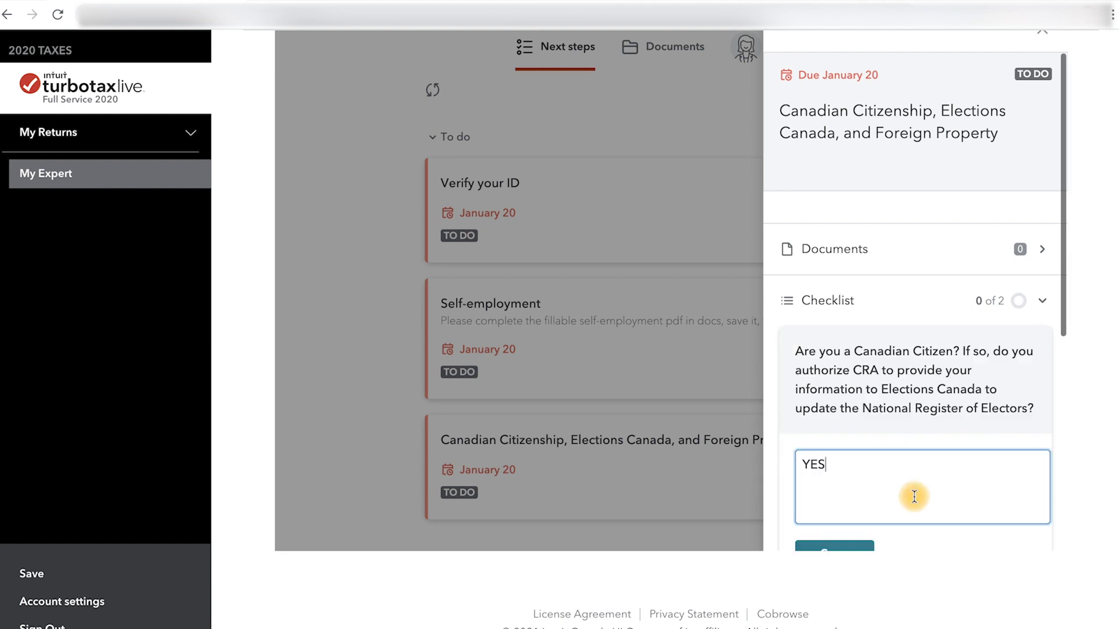
pyautogui.scroll(-6, 930, 381)
pyautogui.scroll(4, 930, 381)
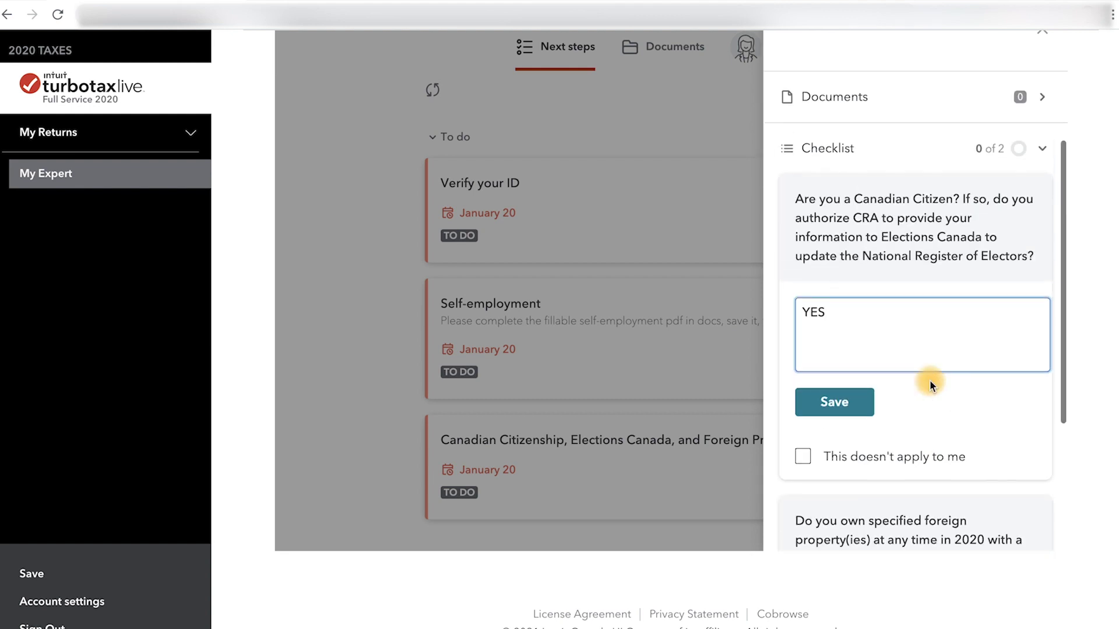
pyautogui.scroll(-1, 928, 380)
pyautogui.scroll(-1, 883, 348)
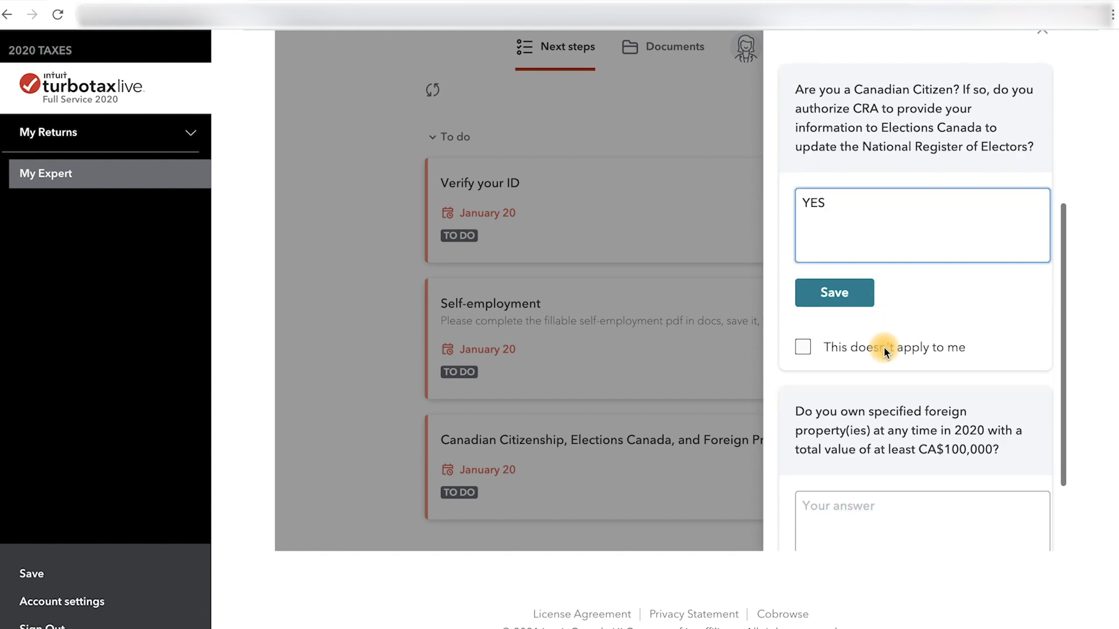
pyautogui.click(858, 282)
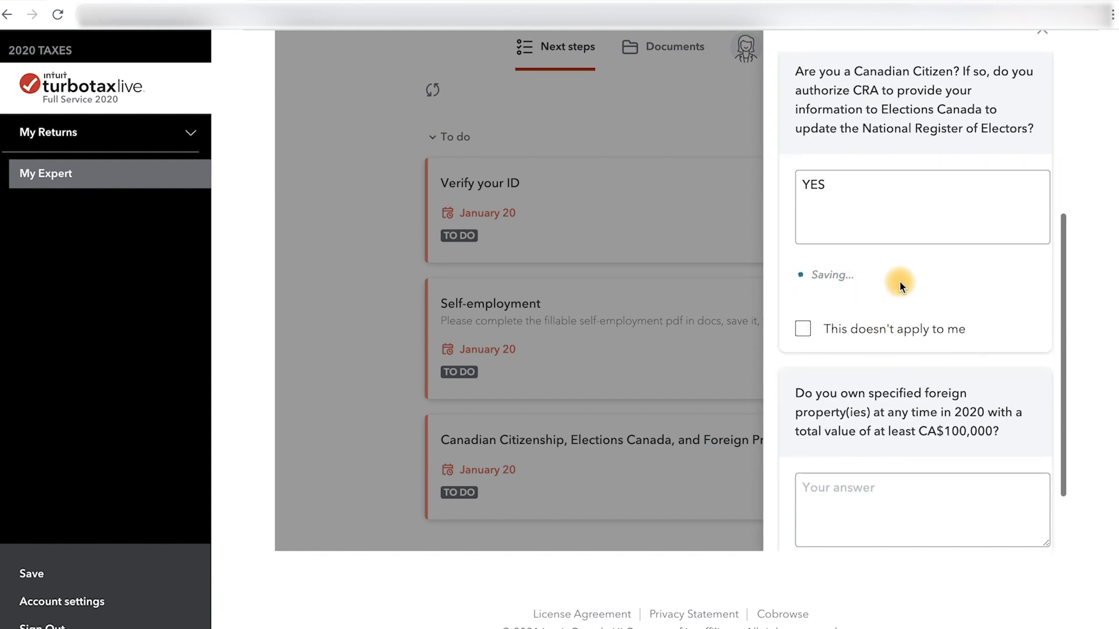
# - Save NO as the answer to owning specified foreign property worth at least CA$100,000, and close the task
pyautogui.scroll(-2, 900, 281)
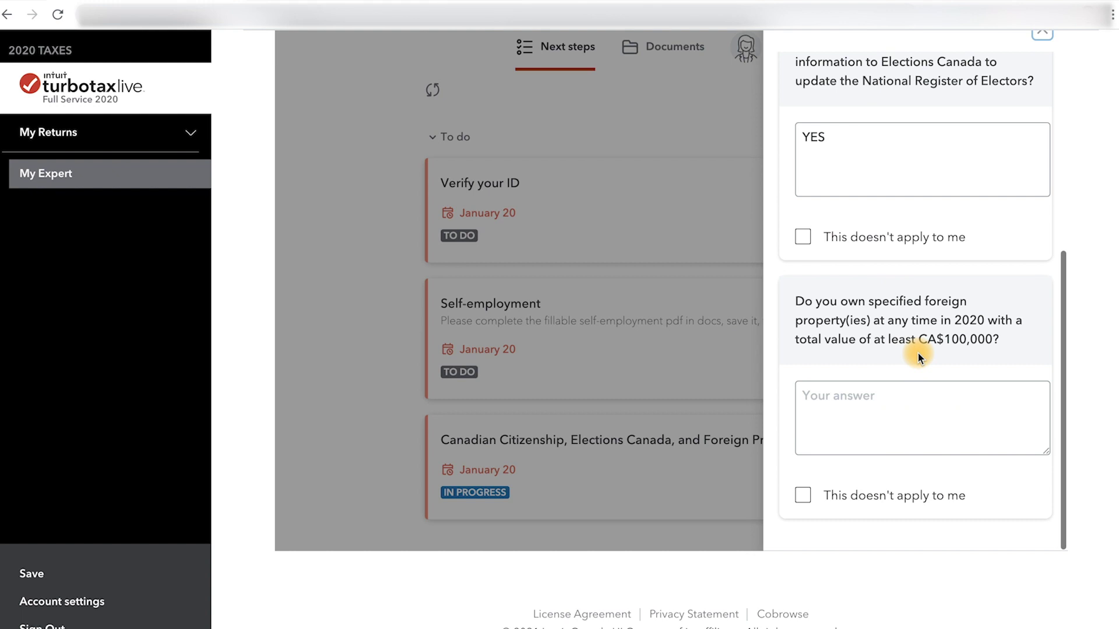
pyautogui.click(909, 401)
pyautogui.write('NO')
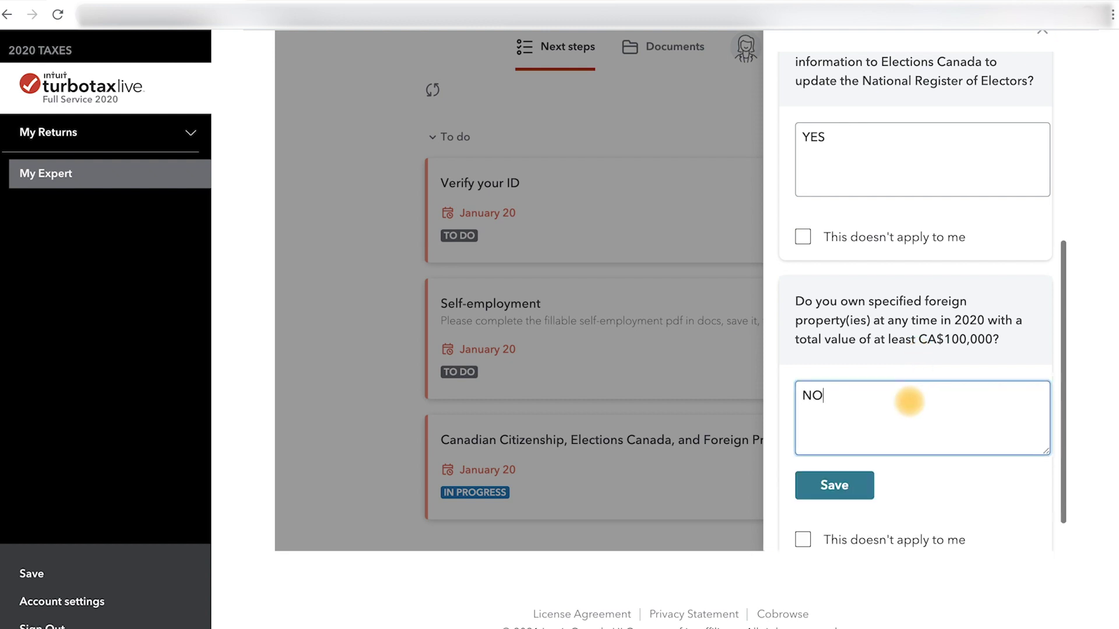
pyautogui.click(850, 493)
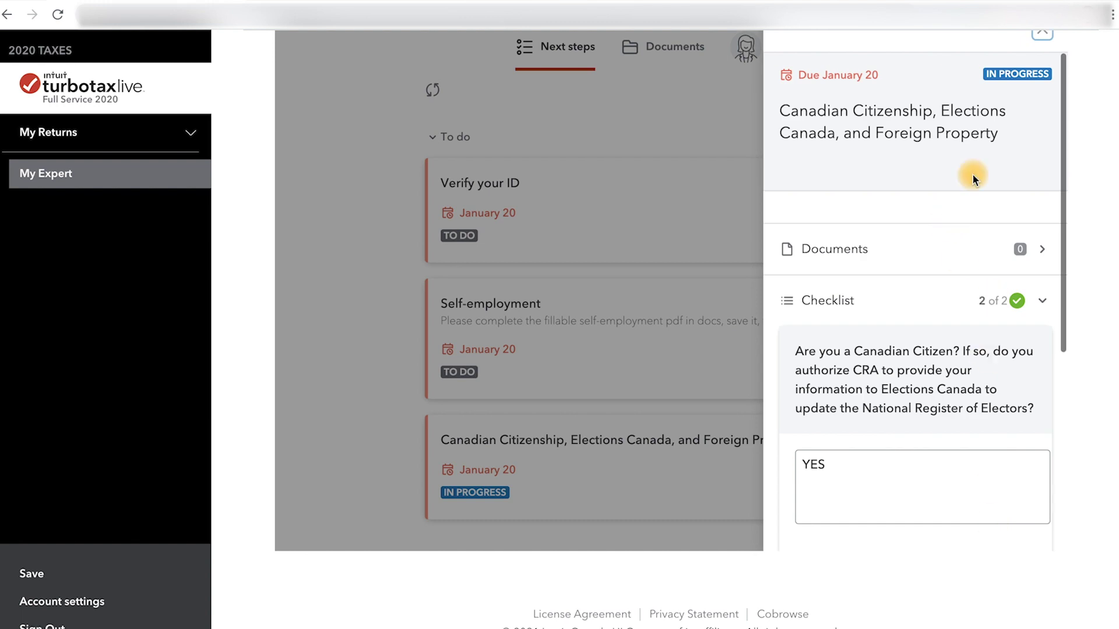
pyautogui.scroll(1, 1008, 94)
pyautogui.click(1043, 98)
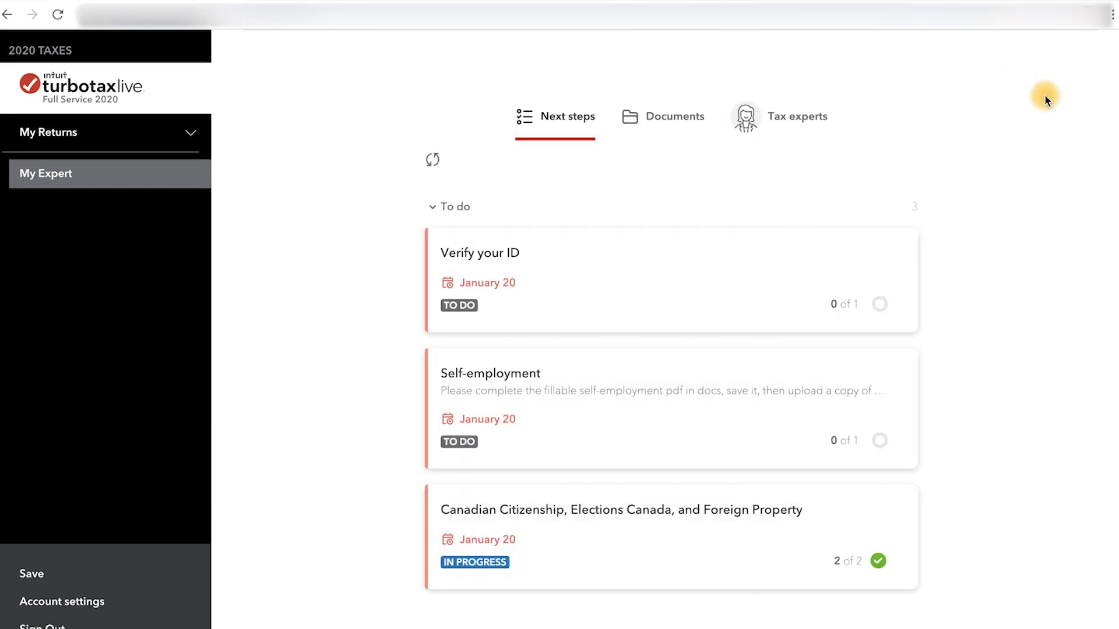
# - Look through the document sharing page and the tax expert messaging page, and return to the next steps
pyautogui.scroll(-1, 965, 344)
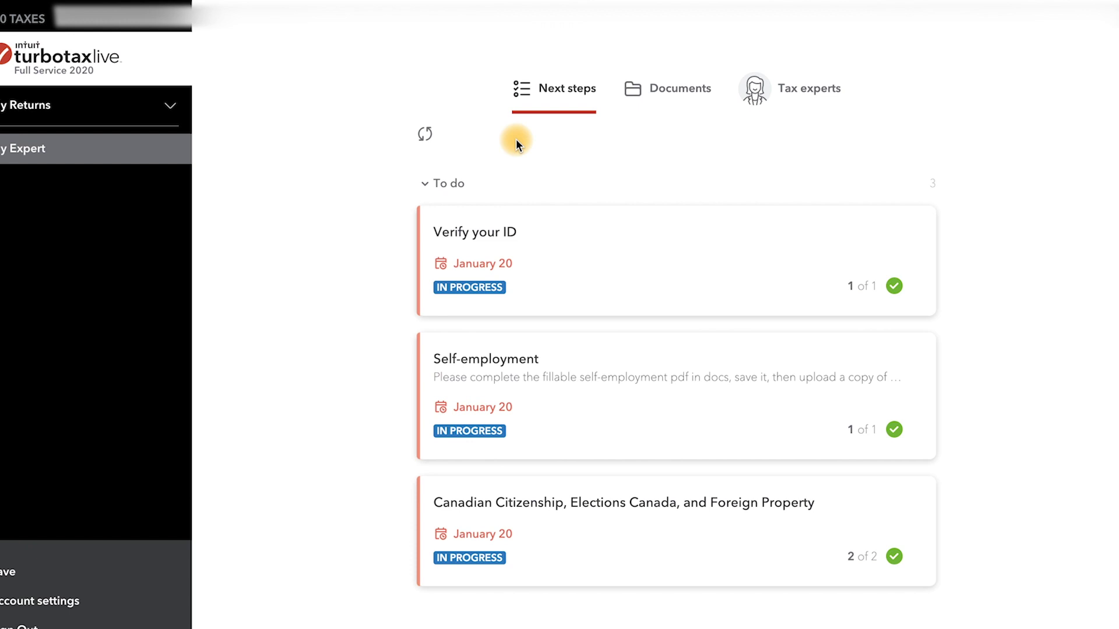
pyautogui.click(697, 96)
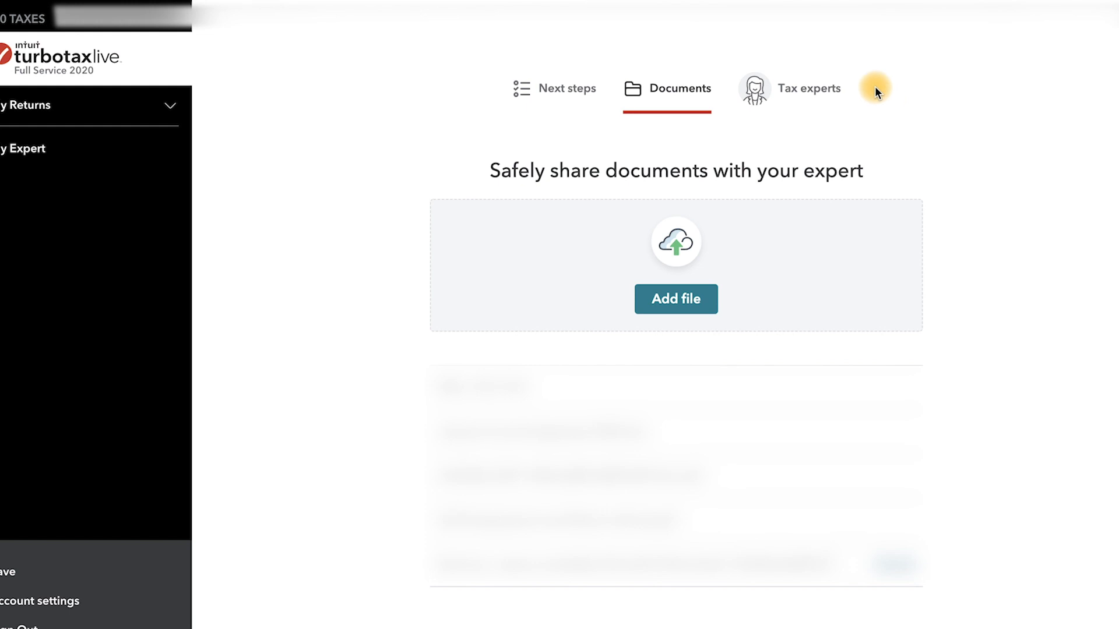
pyautogui.click(814, 92)
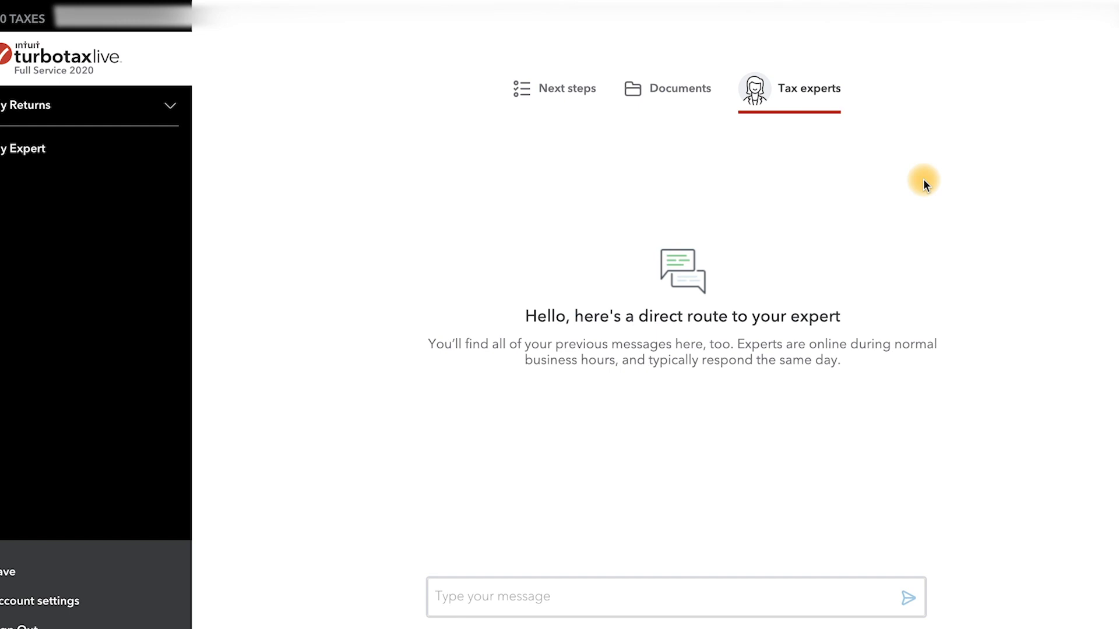
pyautogui.click(571, 97)
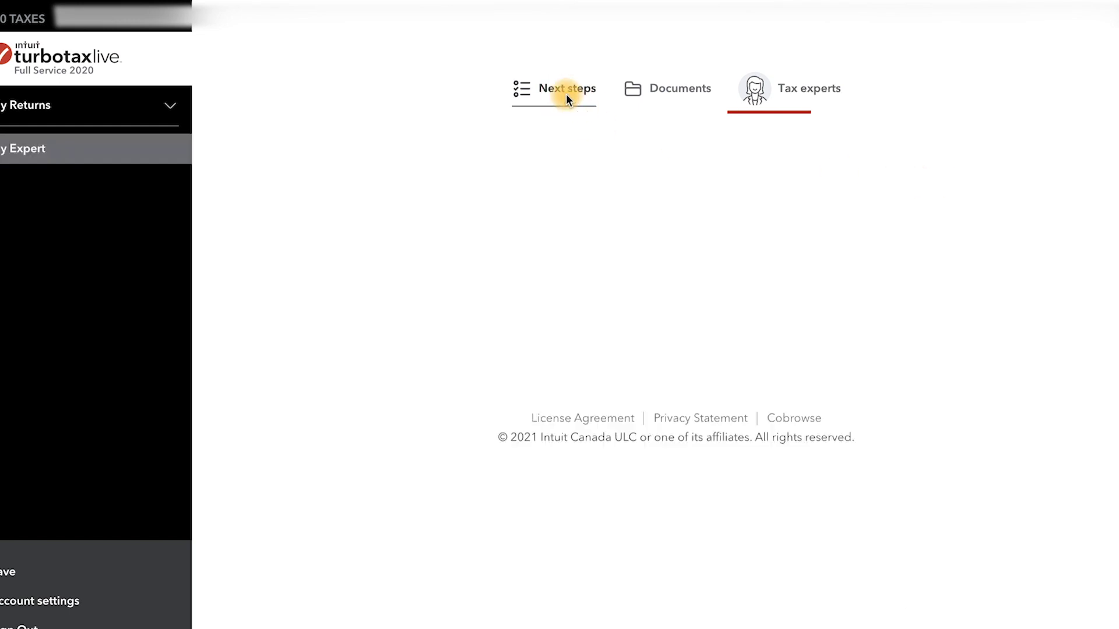
pyautogui.click(774, 99)
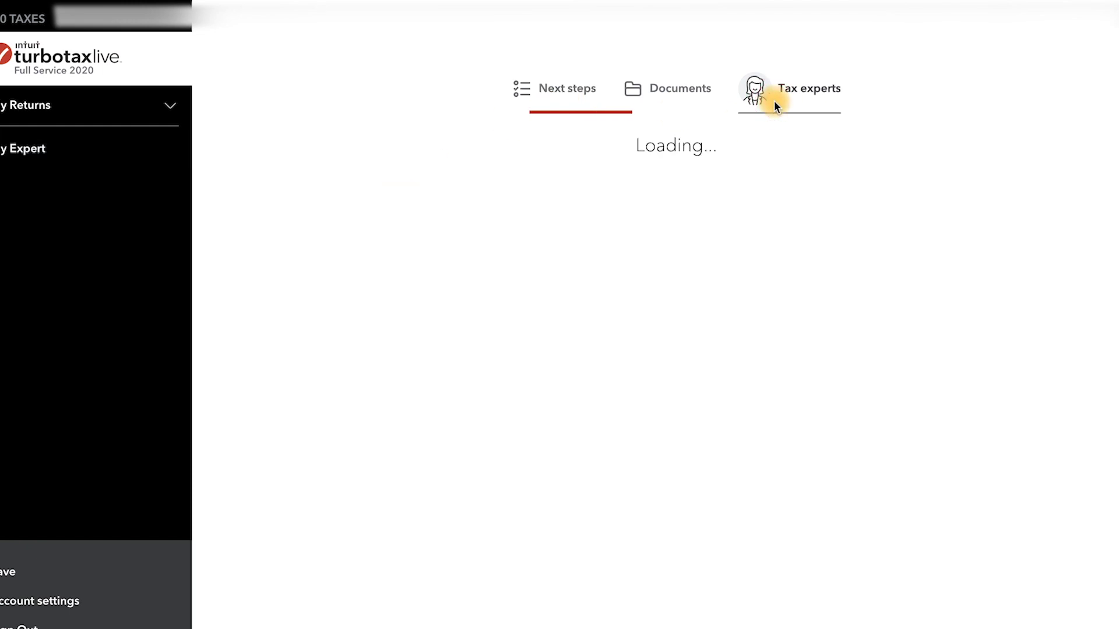
pyautogui.click(602, 601)
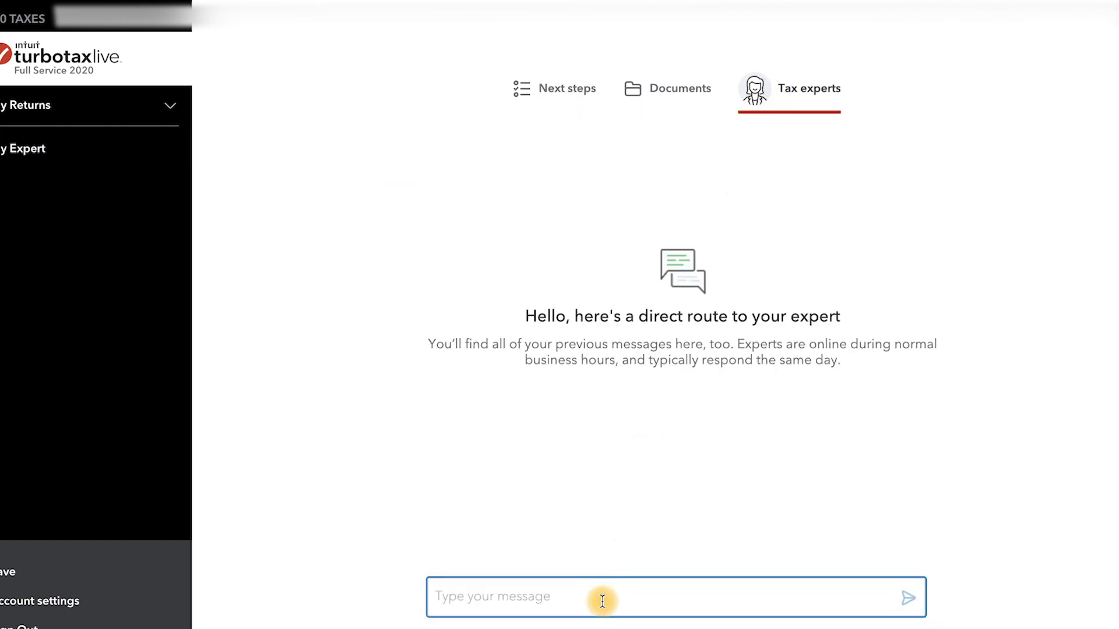
pyautogui.click(584, 93)
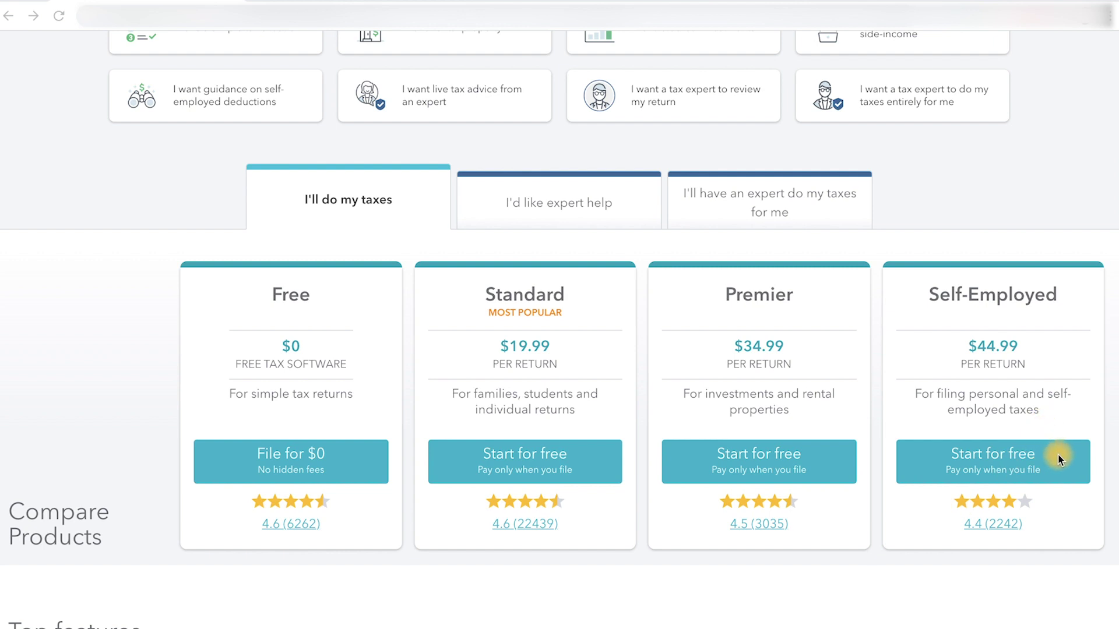
# - Start a return with the Self-Employed plan and continue past its welcome page to the question about last year's taxes
pyautogui.click(1025, 463)
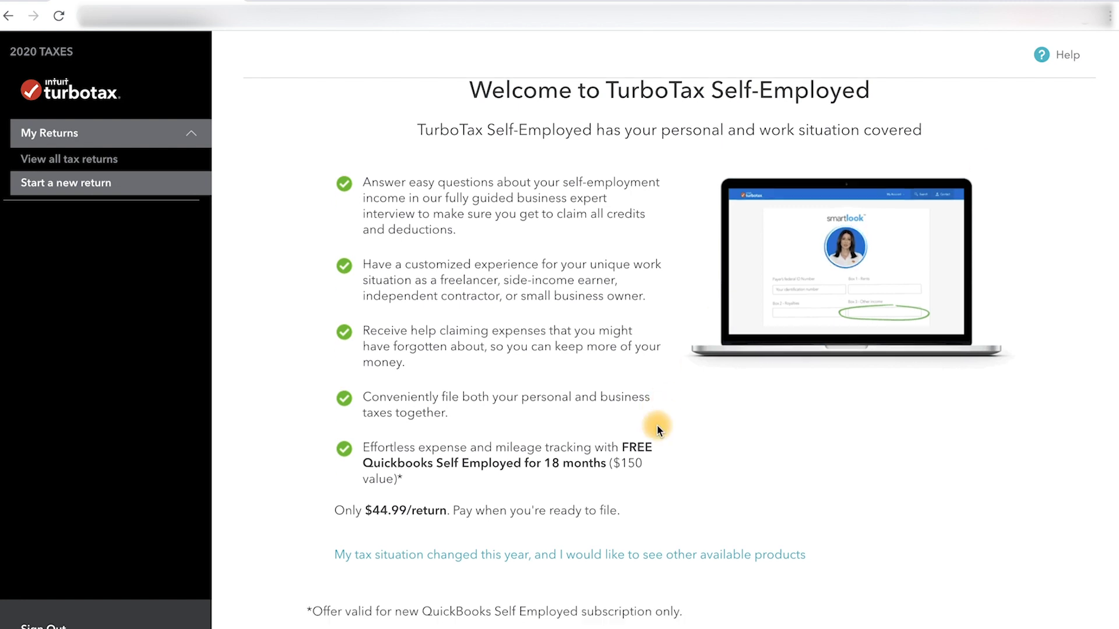
pyautogui.scroll(-3, 656, 425)
pyautogui.click(1017, 511)
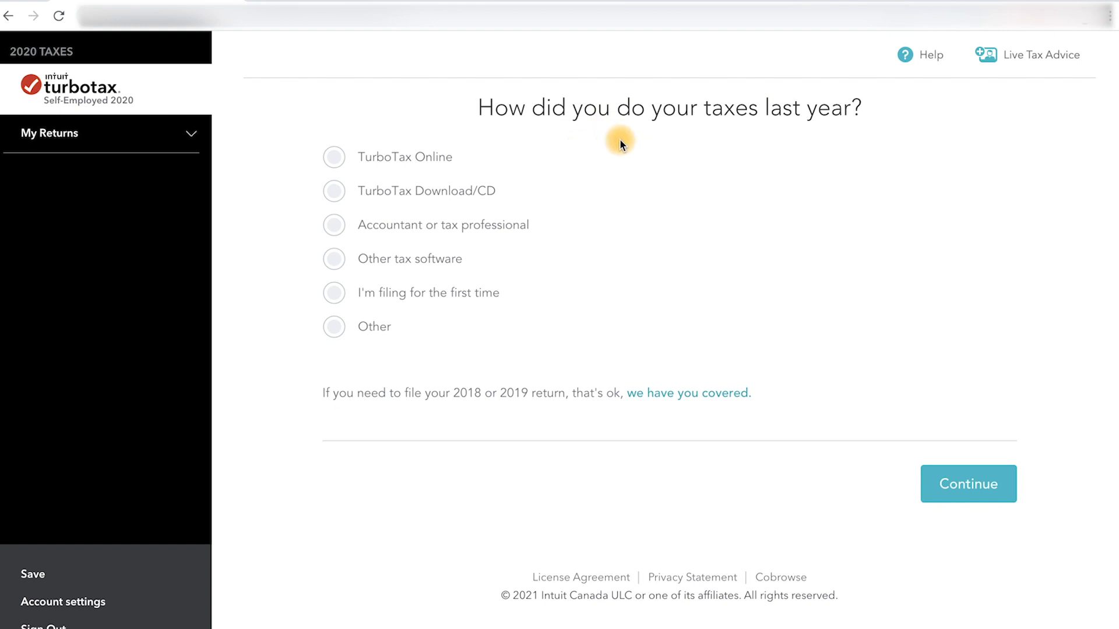
# - Answer that an accountant or tax professional did last year's taxes, and set the return as prepared for Myself with the first name filled in
pyautogui.click(334, 224)
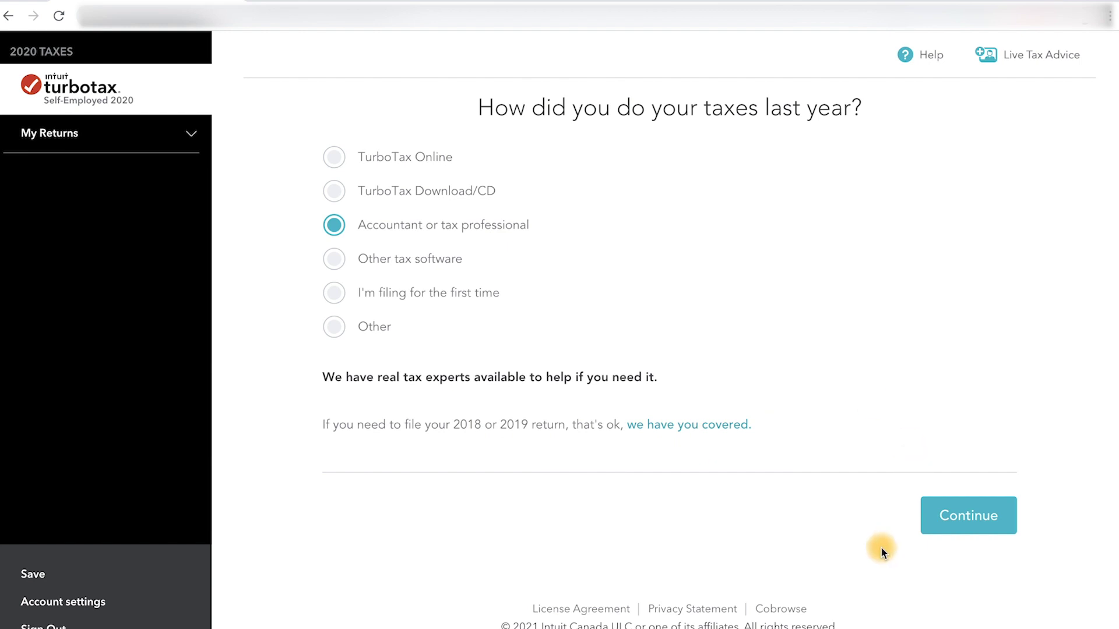
pyautogui.click(1007, 515)
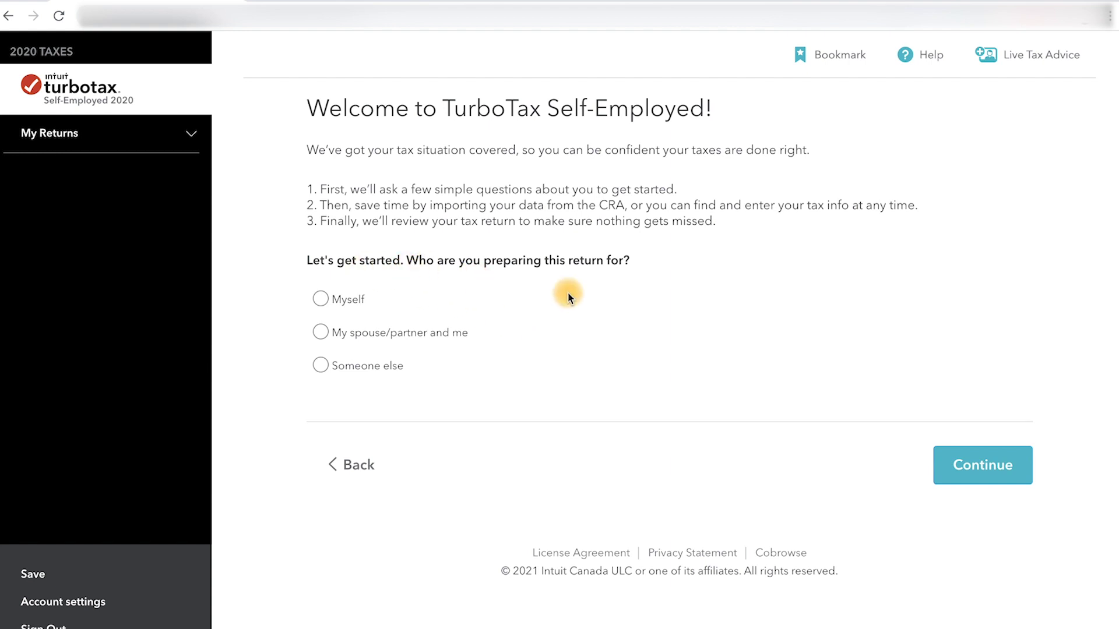
pyautogui.click(319, 299)
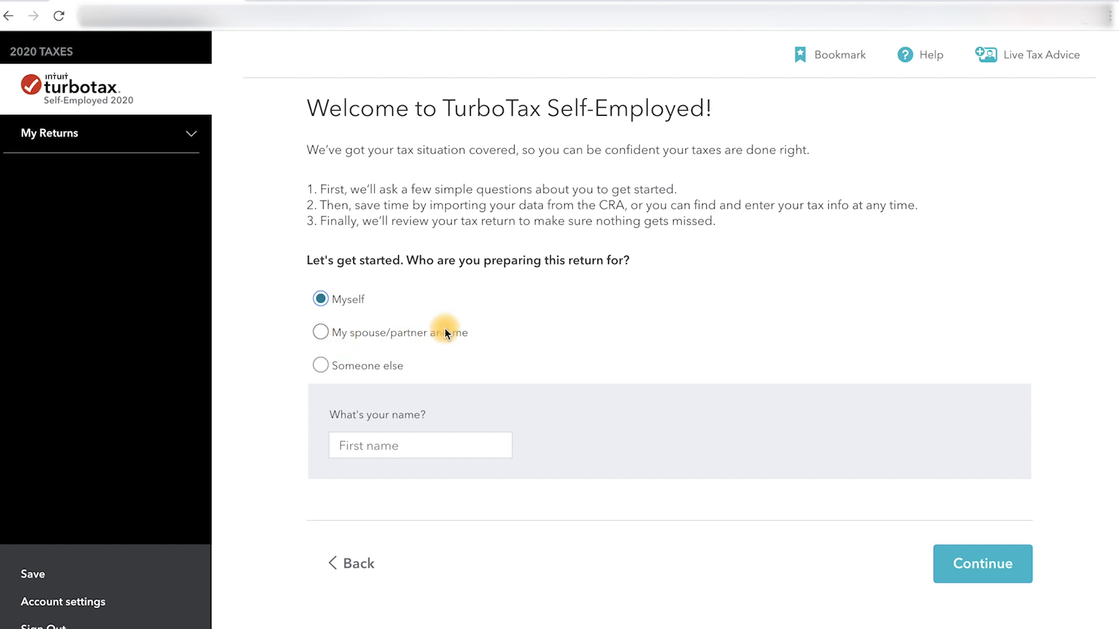
pyautogui.scroll(-2, 536, 307)
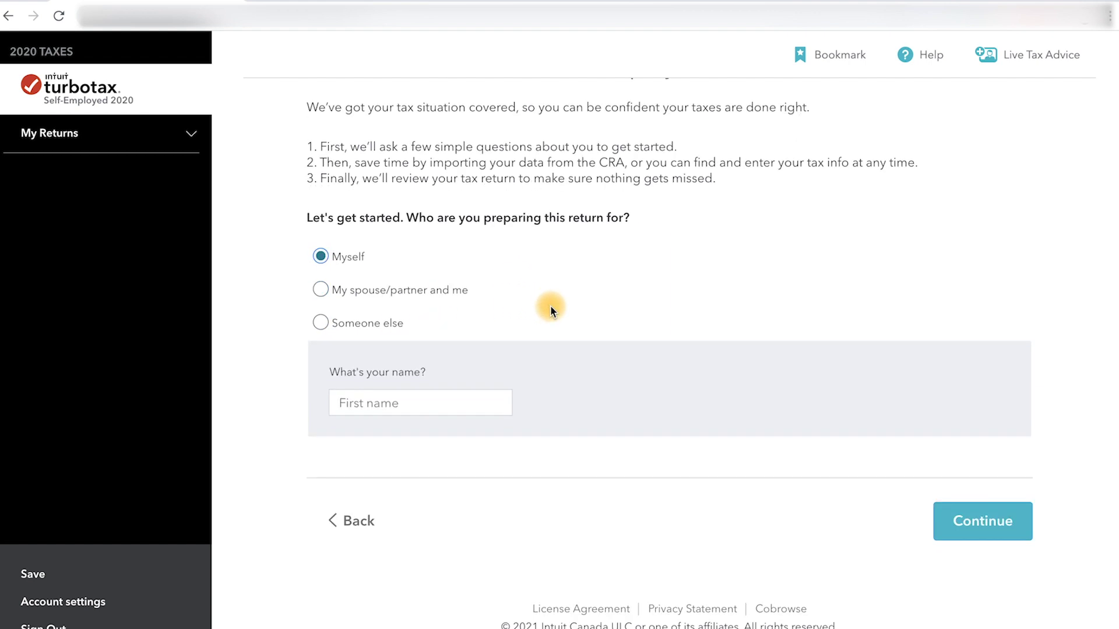
pyautogui.click(449, 386)
pyautogui.write('Jessica')
pyautogui.click(987, 511)
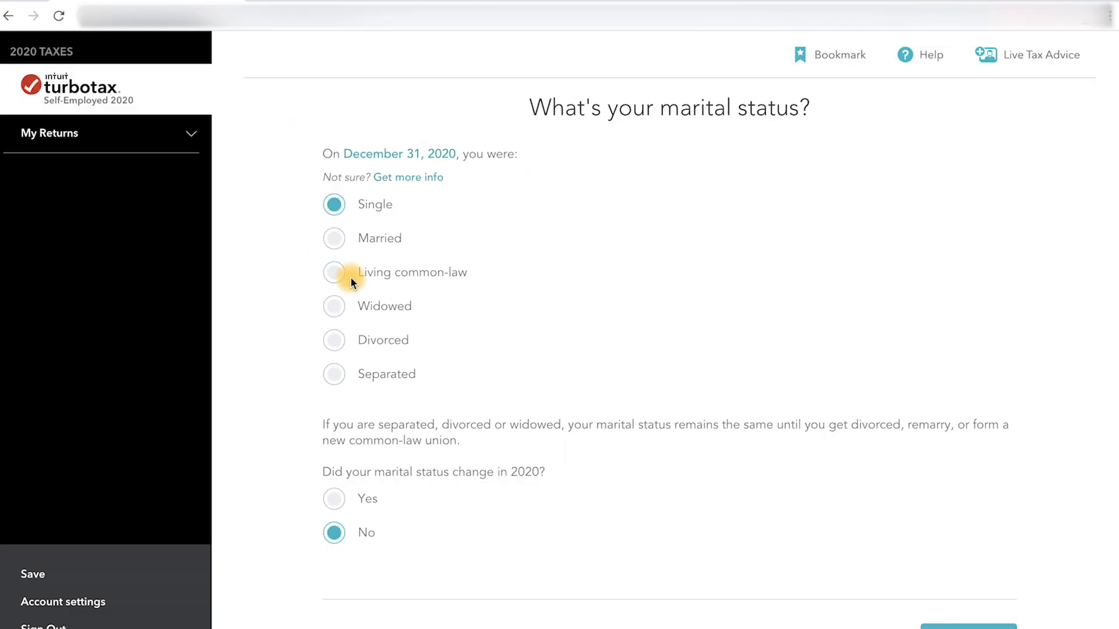
# - Set the marital status to Married with no marriage in 2020, and choose to prepare the return separately from the spouse
pyautogui.click(335, 237)
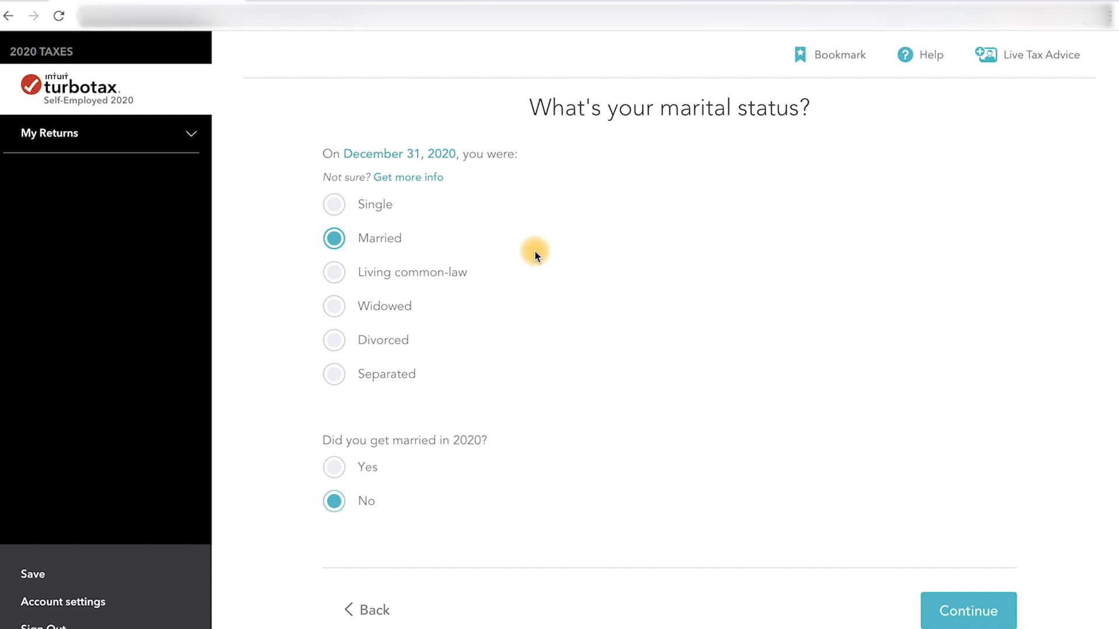
pyautogui.scroll(-2, 532, 250)
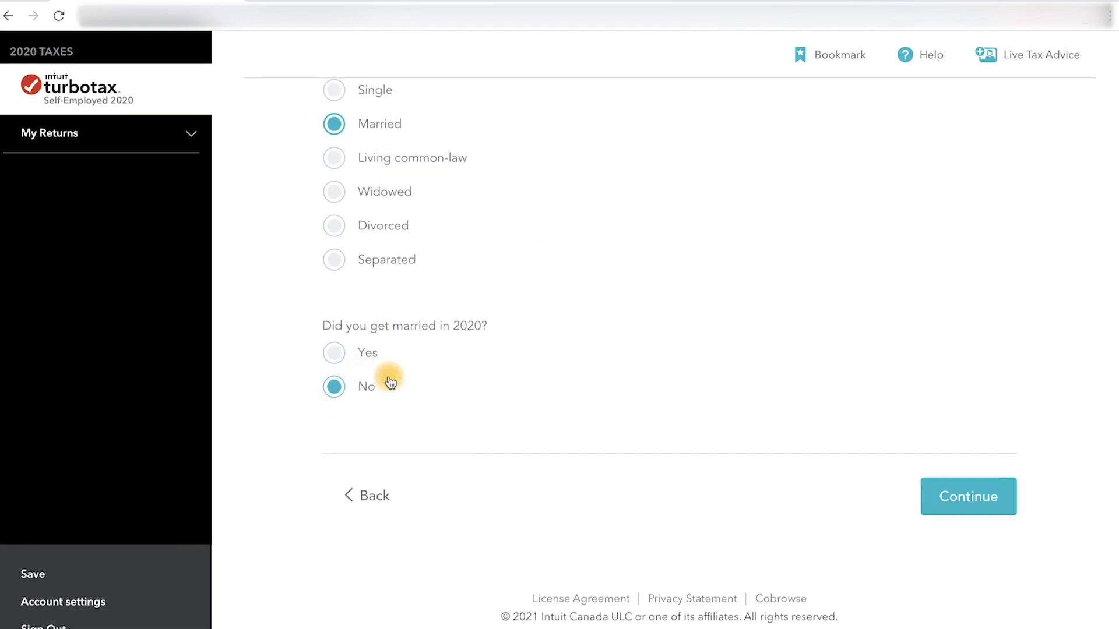
pyautogui.click(1003, 493)
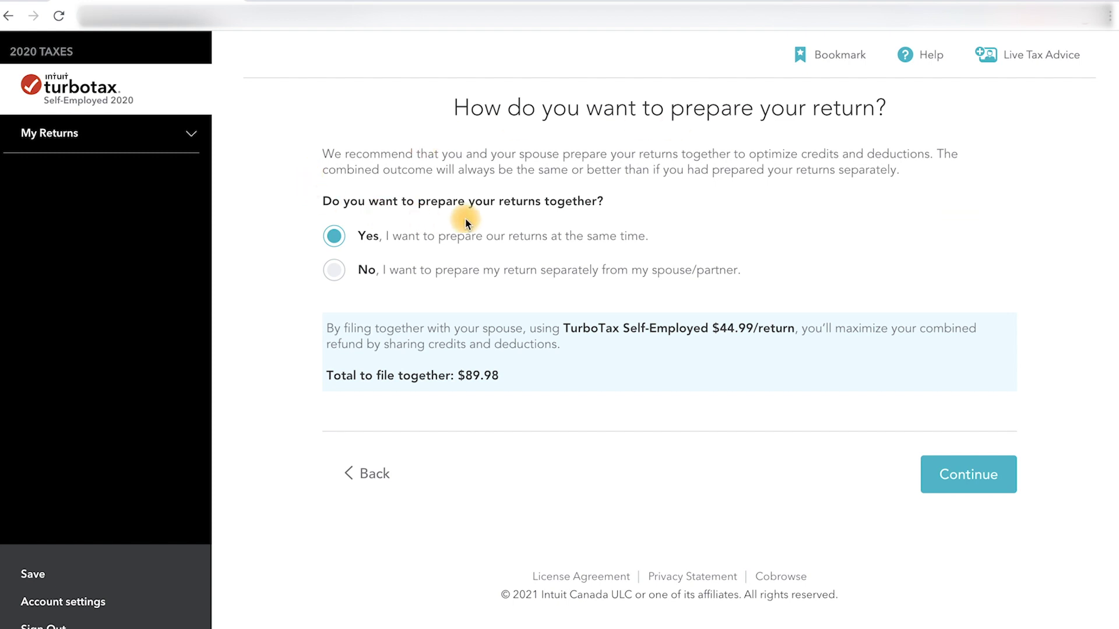
pyautogui.click(333, 279)
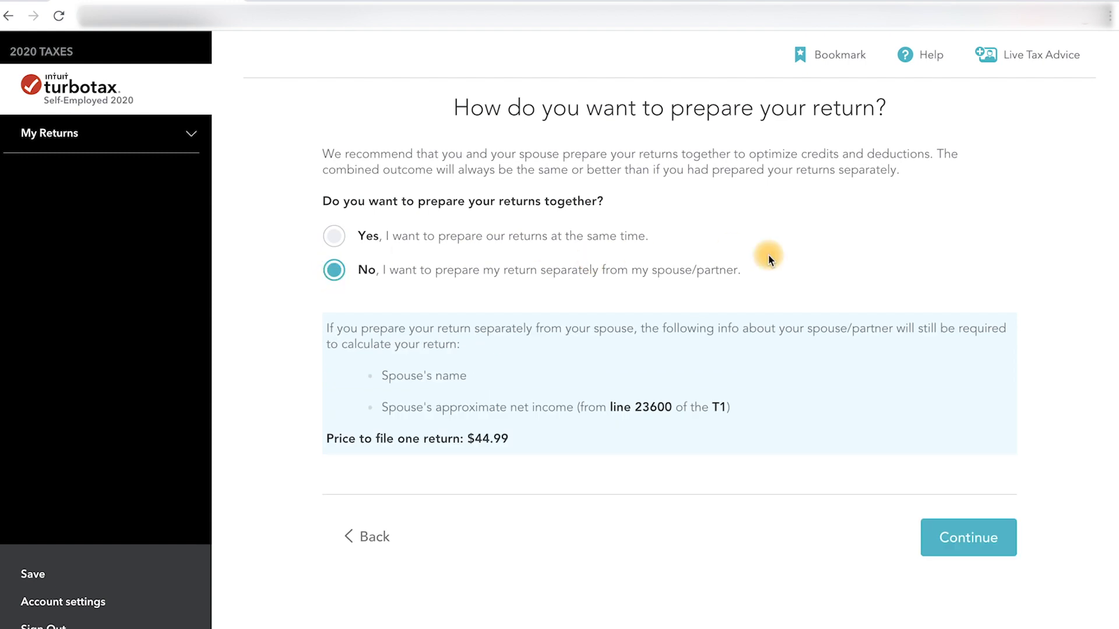
pyautogui.click(1003, 531)
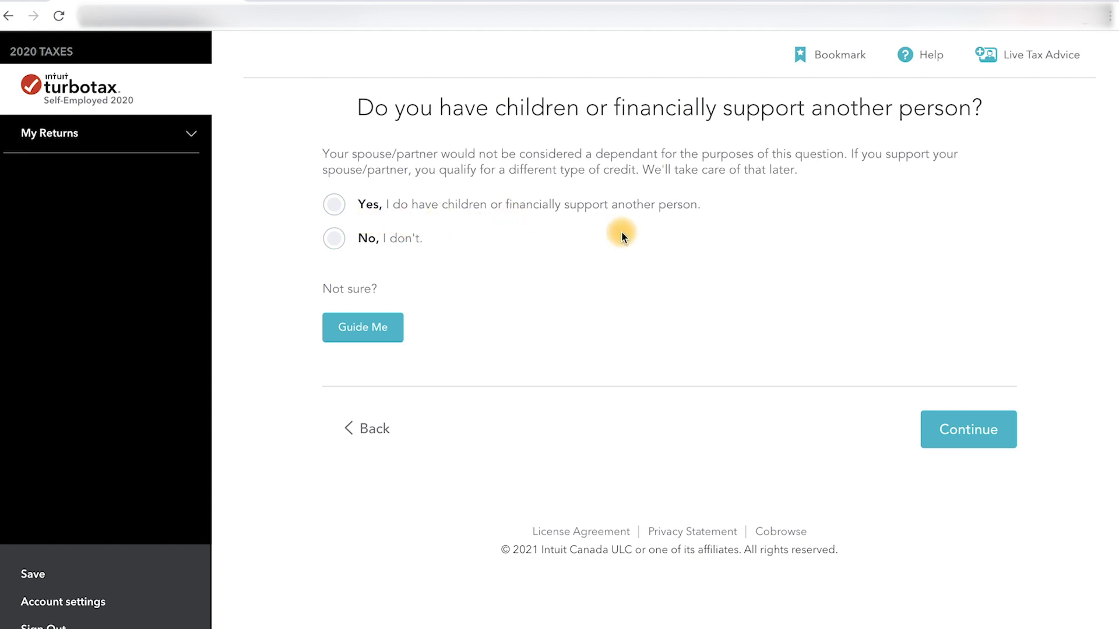
# - Answer No to having children or financially supporting another person, and continue to the following questions
pyautogui.click(333, 238)
pyautogui.click(1008, 421)
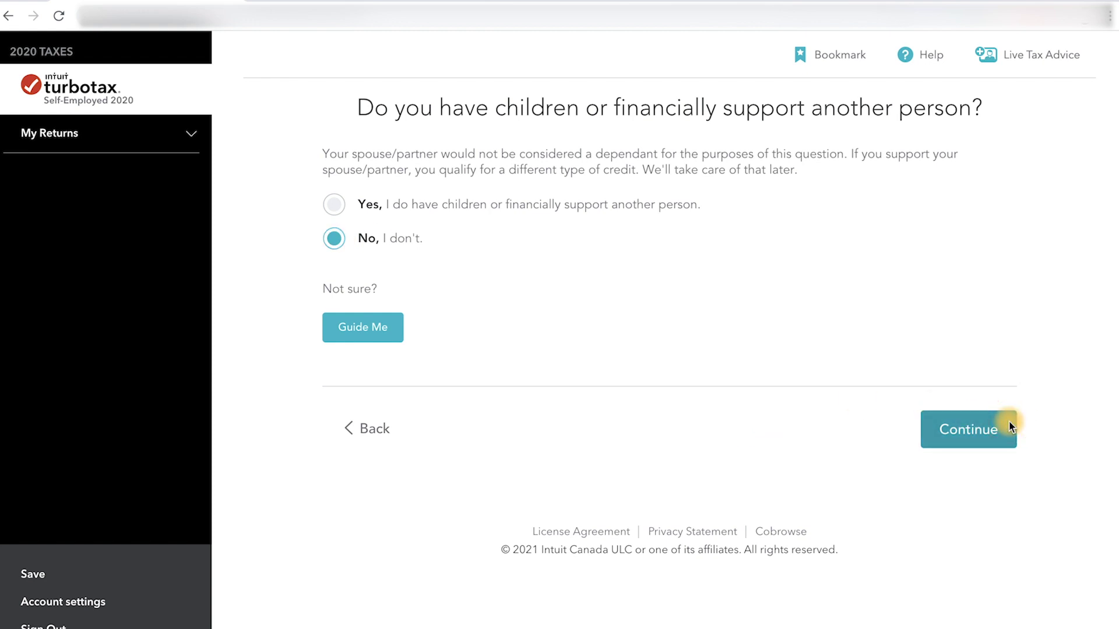
pyautogui.scroll(-10, 1009, 420)
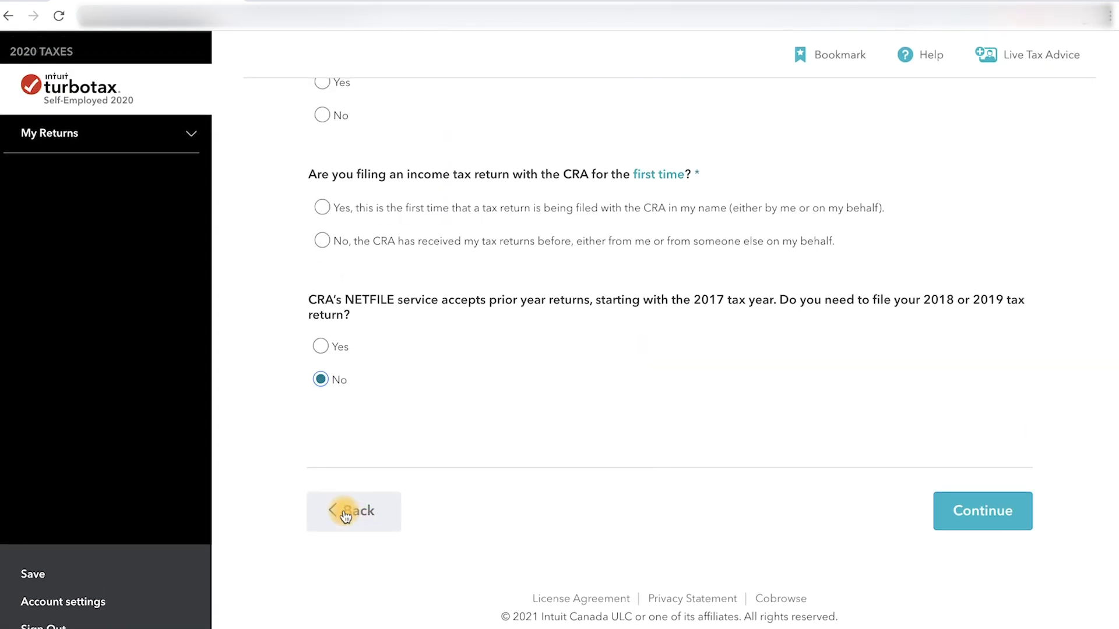
# - Go back to the dependants question, view its Dependant Guide Me questions, and return to continue the return
pyautogui.click(344, 509)
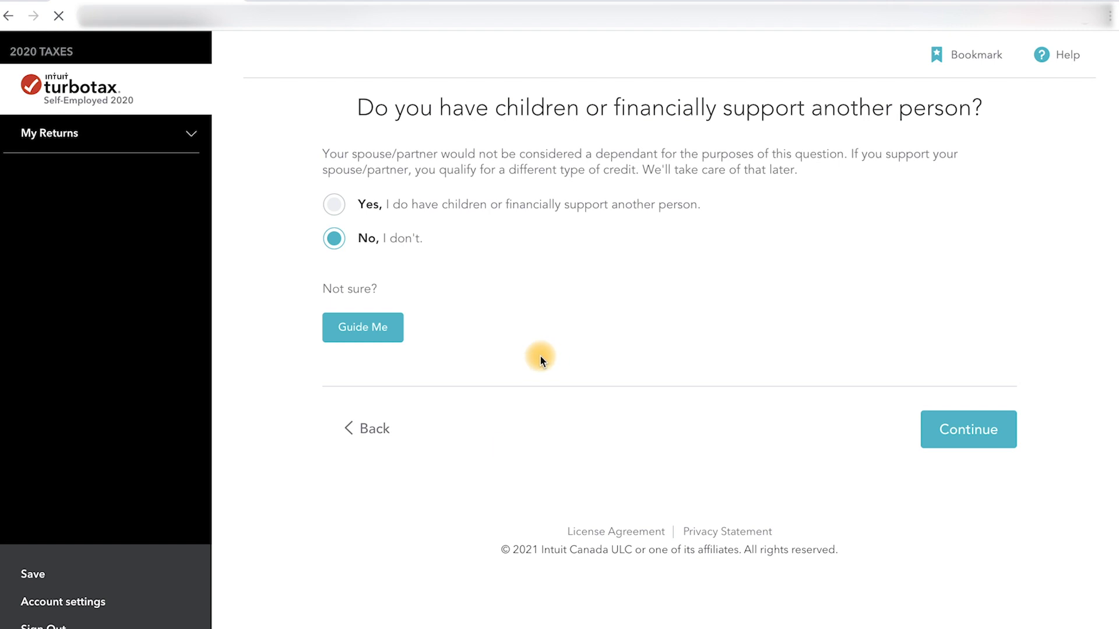
pyautogui.click(377, 332)
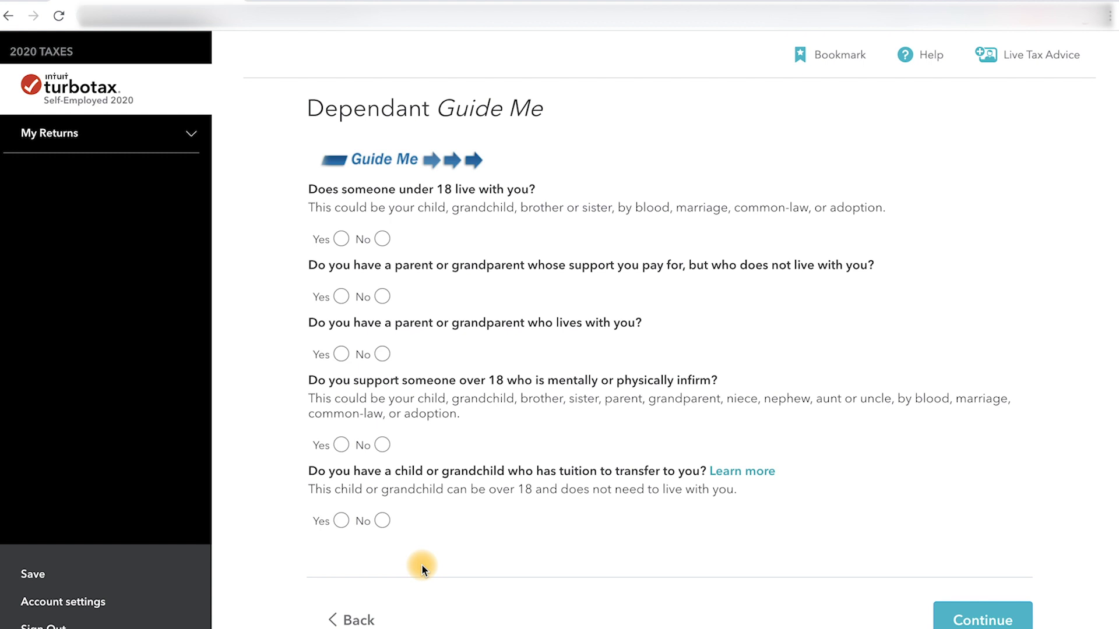
pyautogui.click(355, 618)
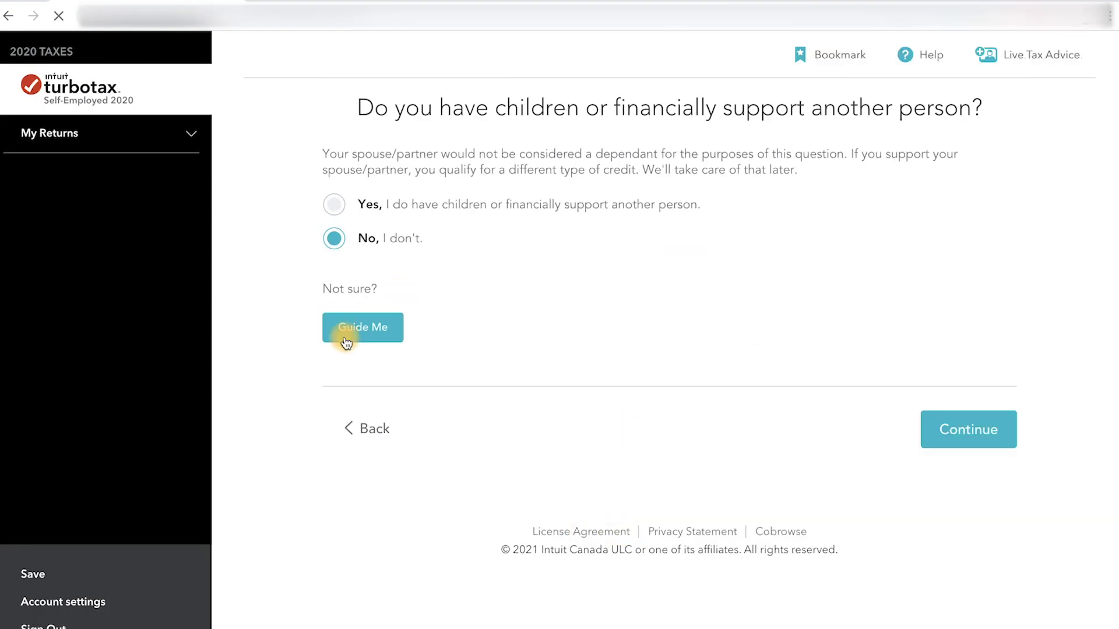
pyautogui.click(1008, 424)
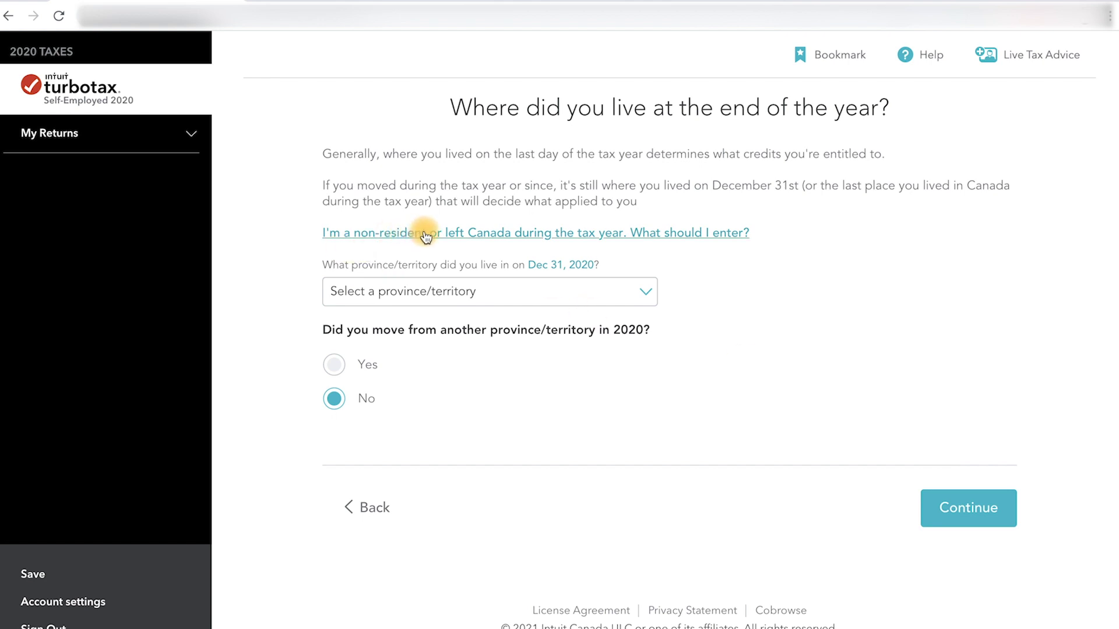
# - Set Ontario as the province of residence on Dec 31, 2020, and keep No for an interprovincial move and a Canadian residency change
pyautogui.click(454, 291)
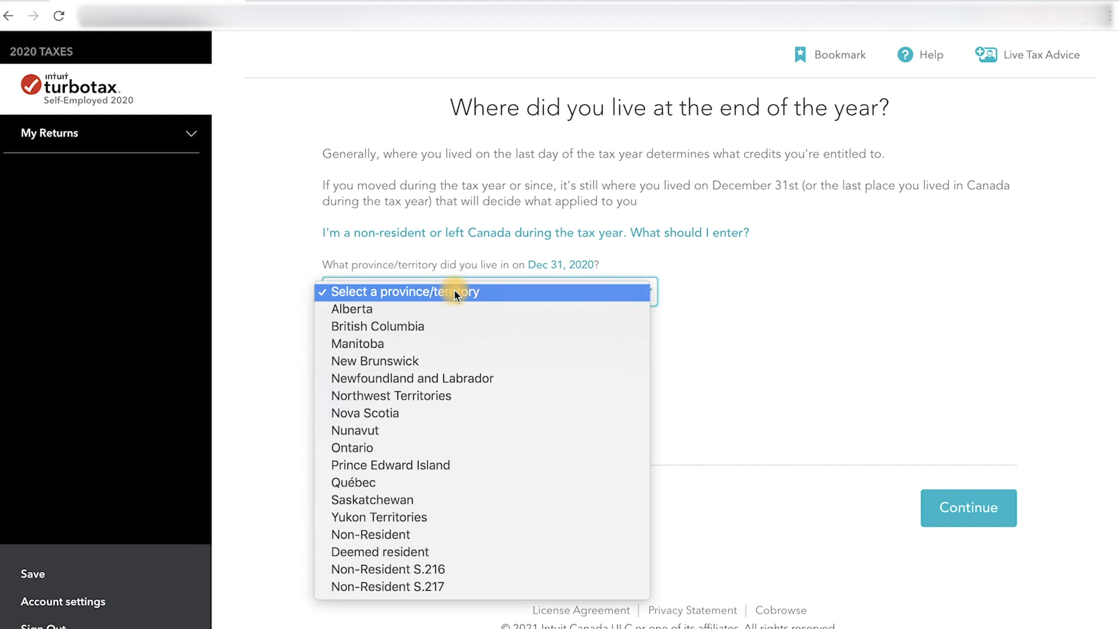
pyautogui.click(432, 446)
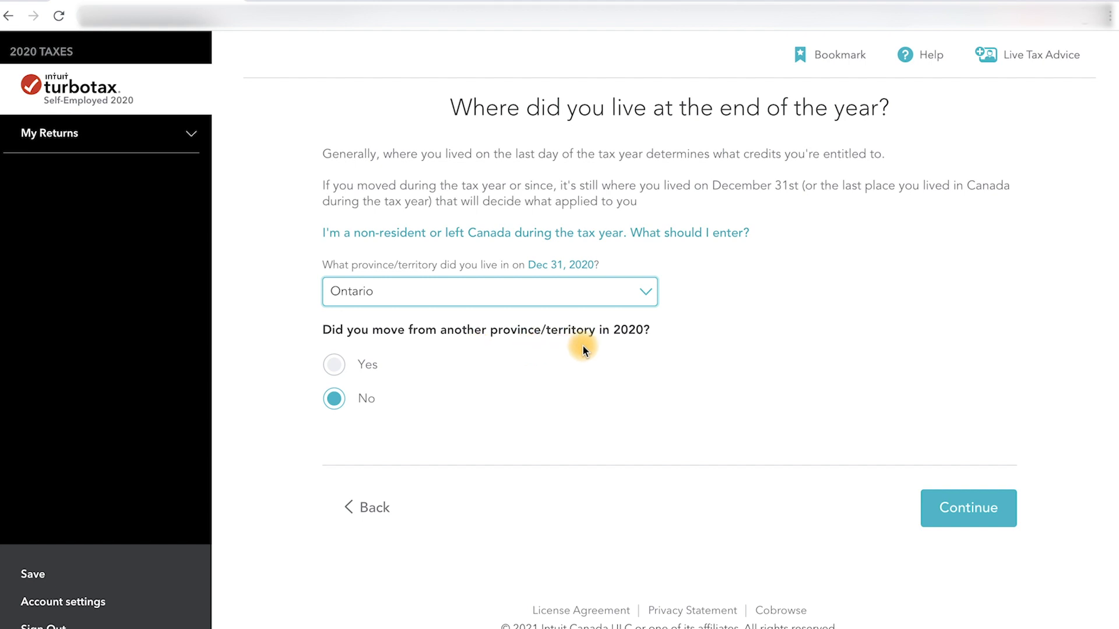
pyautogui.click(1002, 498)
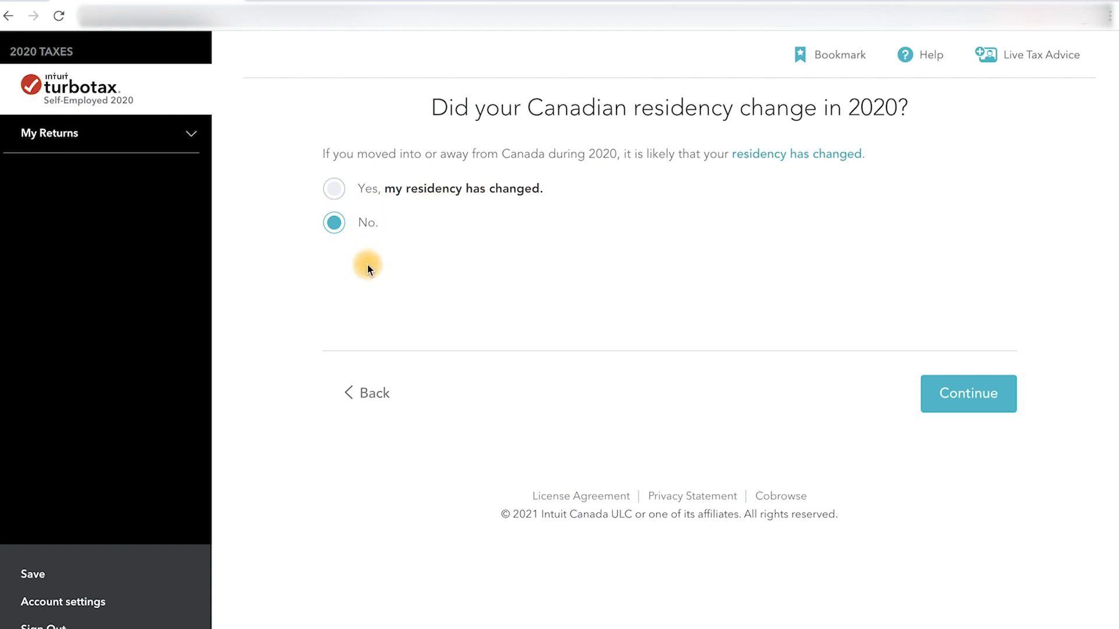
pyautogui.click(997, 393)
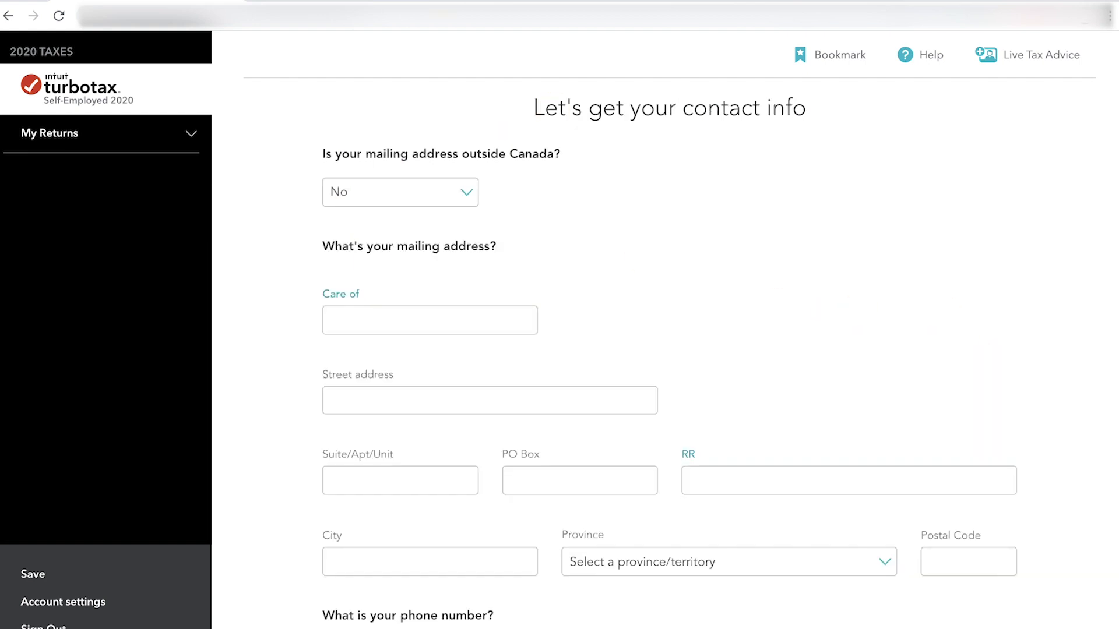
# - Keep No as the answer to whether the mailing address is outside Canada on the contact info page
pyautogui.click(463, 193)
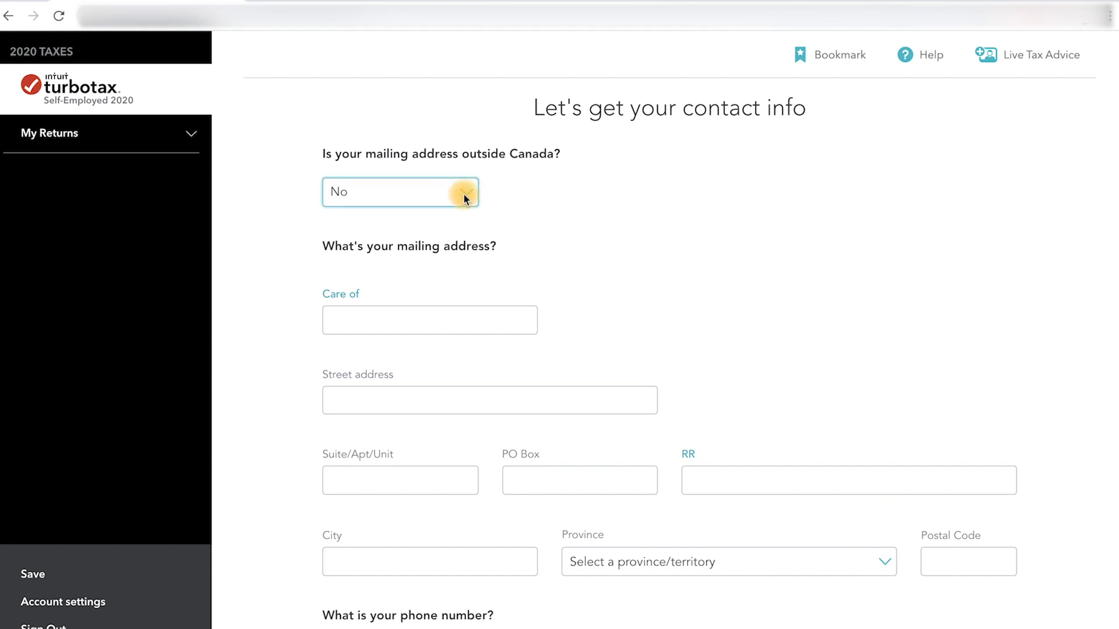
pyautogui.click(461, 193)
pyautogui.scroll(-2, 562, 207)
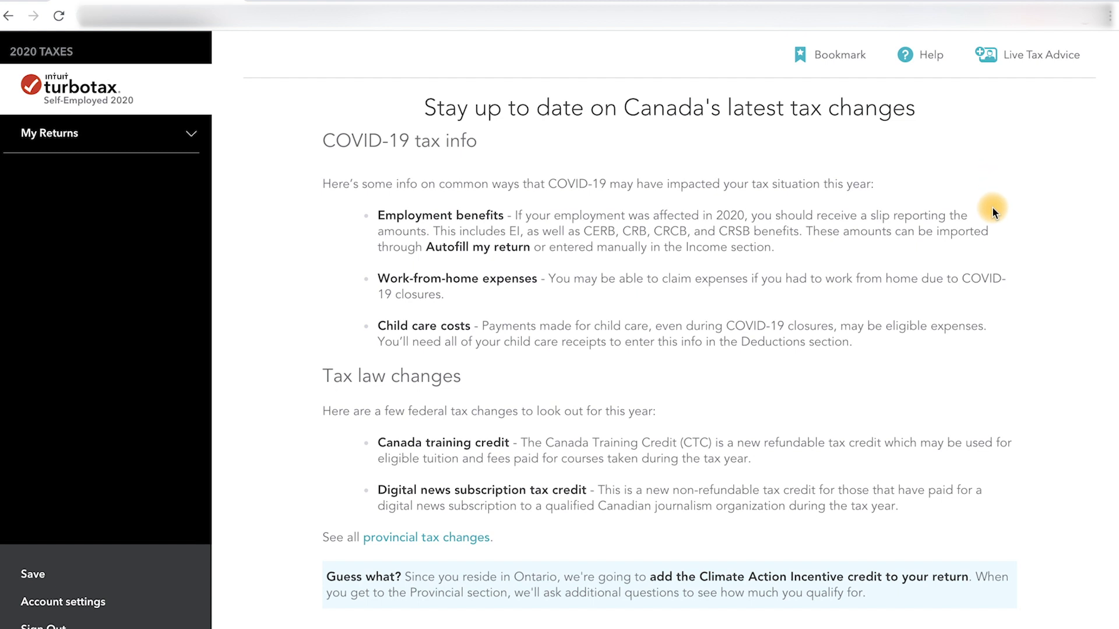
# - Review Canada's latest tax changes and check the provincial changes help for Alberta, British Columbia, Manitoba, Québec, Saskatchewan and Yukon
pyautogui.scroll(-3, 1044, 256)
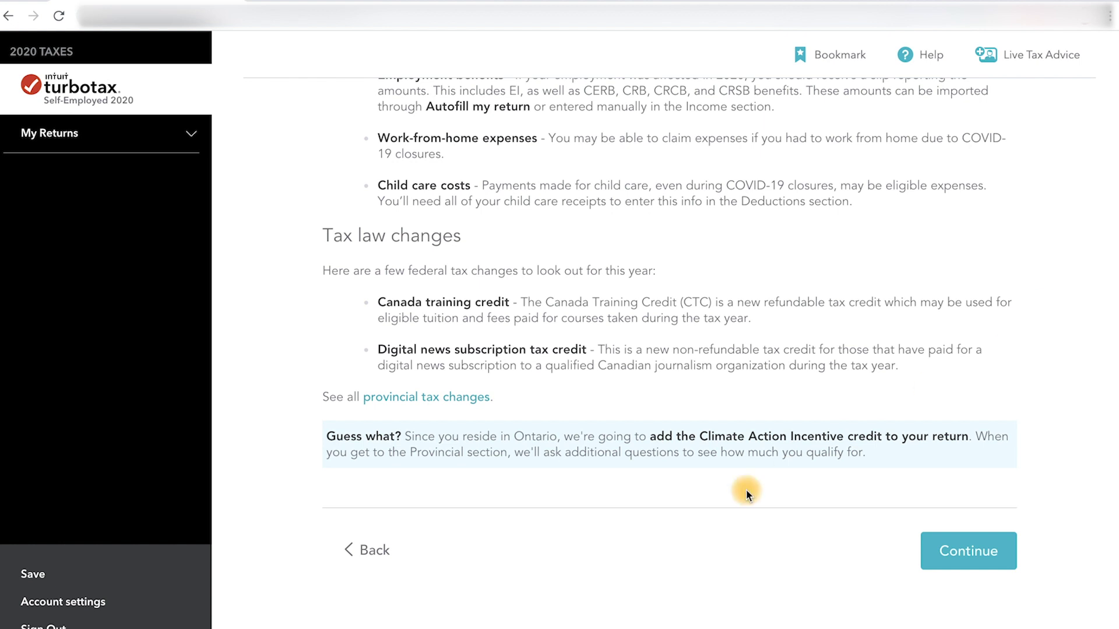
pyautogui.click(468, 398)
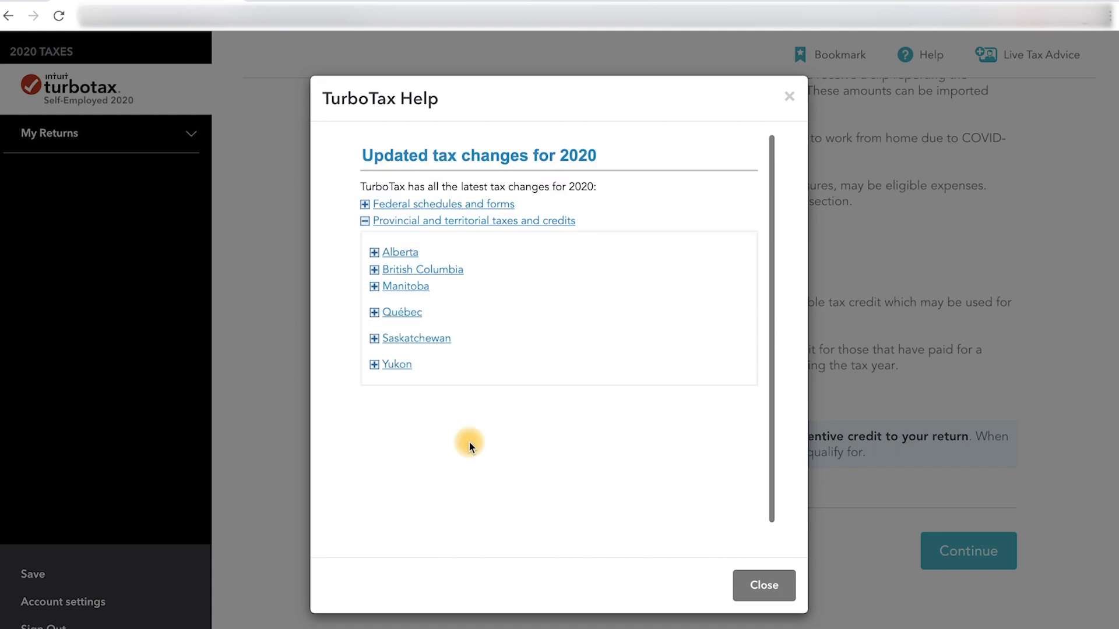
pyautogui.click(374, 252)
pyautogui.click(375, 252)
pyautogui.click(375, 270)
pyautogui.click(374, 270)
pyautogui.click(375, 286)
pyautogui.click(374, 287)
pyautogui.click(375, 312)
pyautogui.click(374, 312)
pyautogui.click(374, 338)
pyautogui.click(374, 339)
pyautogui.click(375, 364)
pyautogui.click(375, 365)
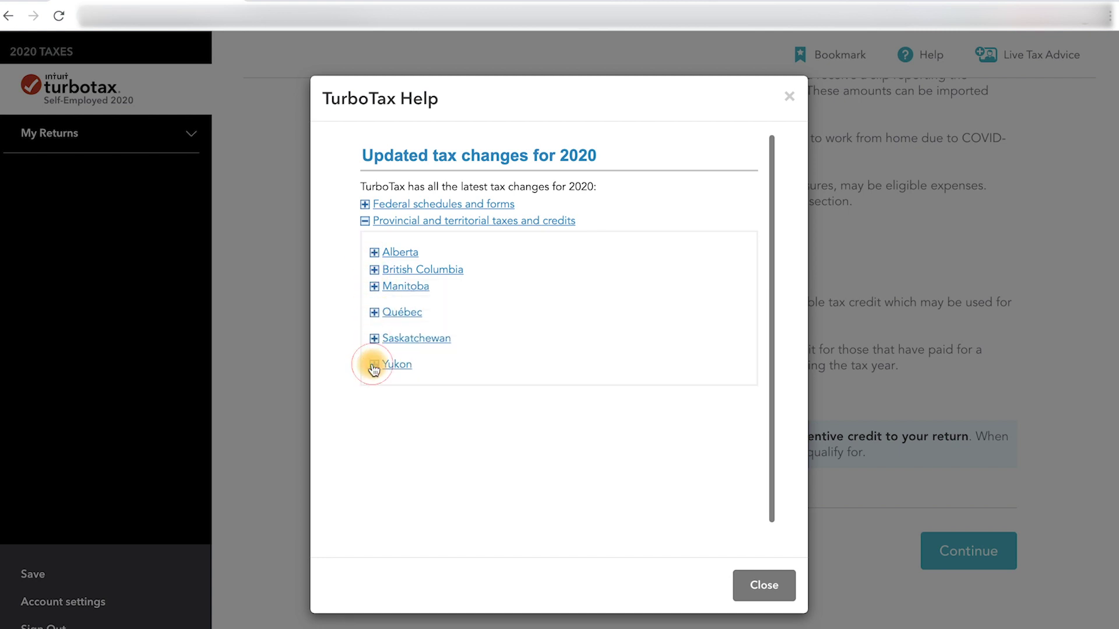
pyautogui.click(764, 586)
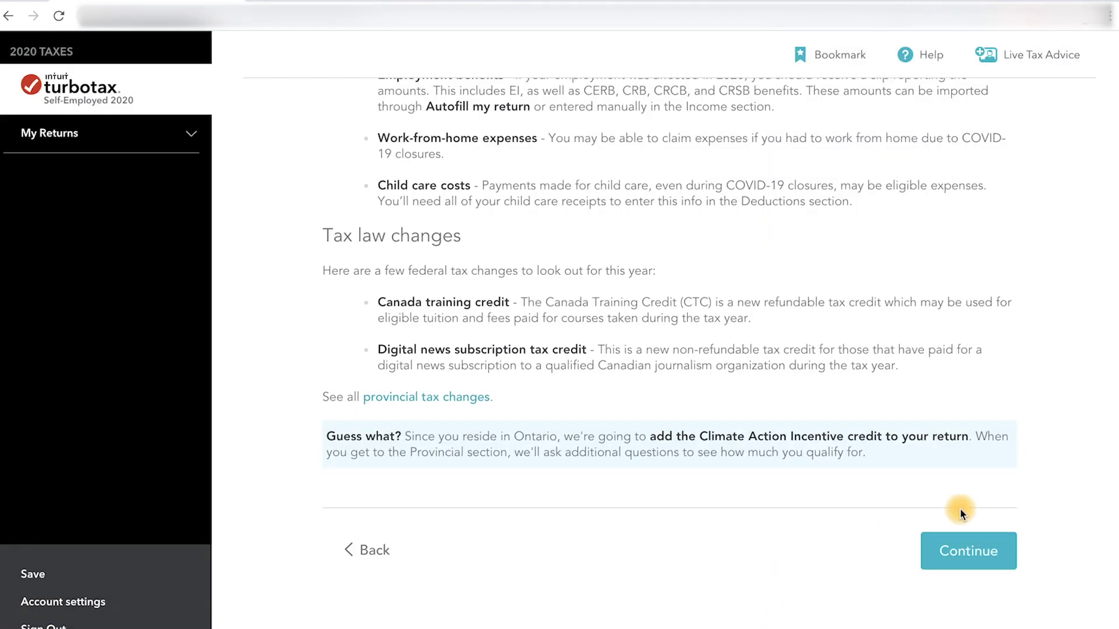
# - Continue past the tax profile introduction and answer Yes to having worked in 2020
pyautogui.click(1000, 551)
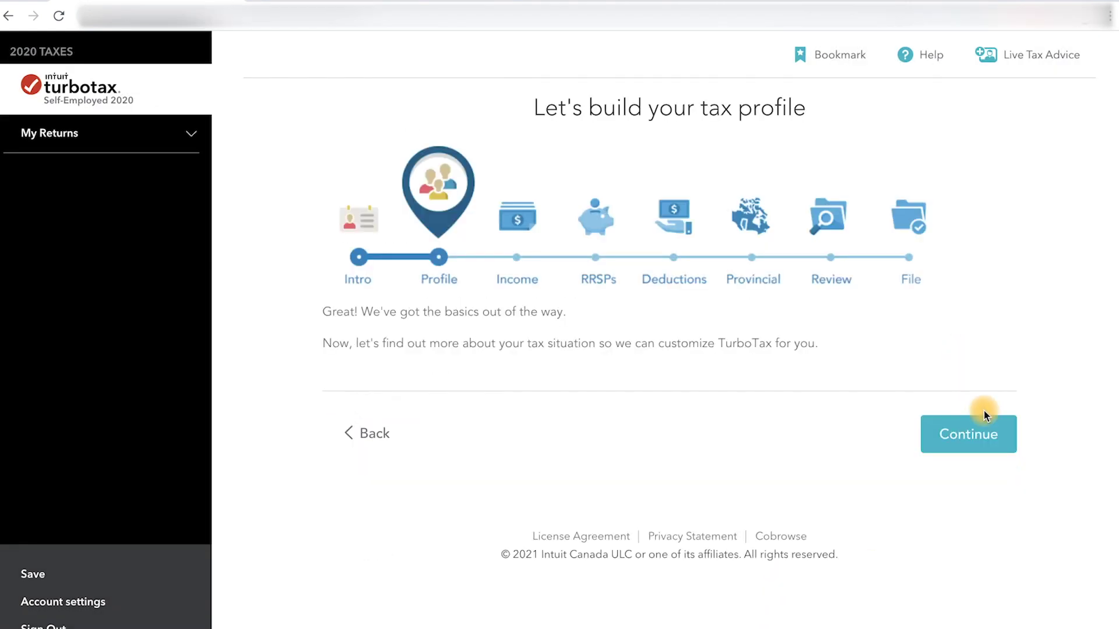
pyautogui.click(1003, 433)
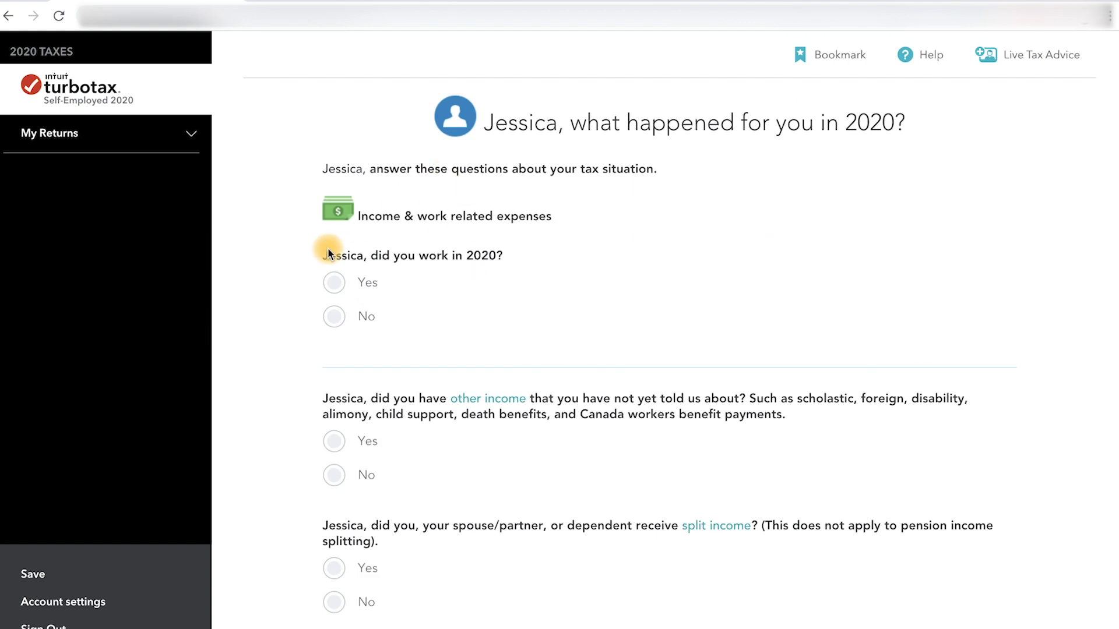
pyautogui.click(336, 284)
pyautogui.scroll(-4, 759, 331)
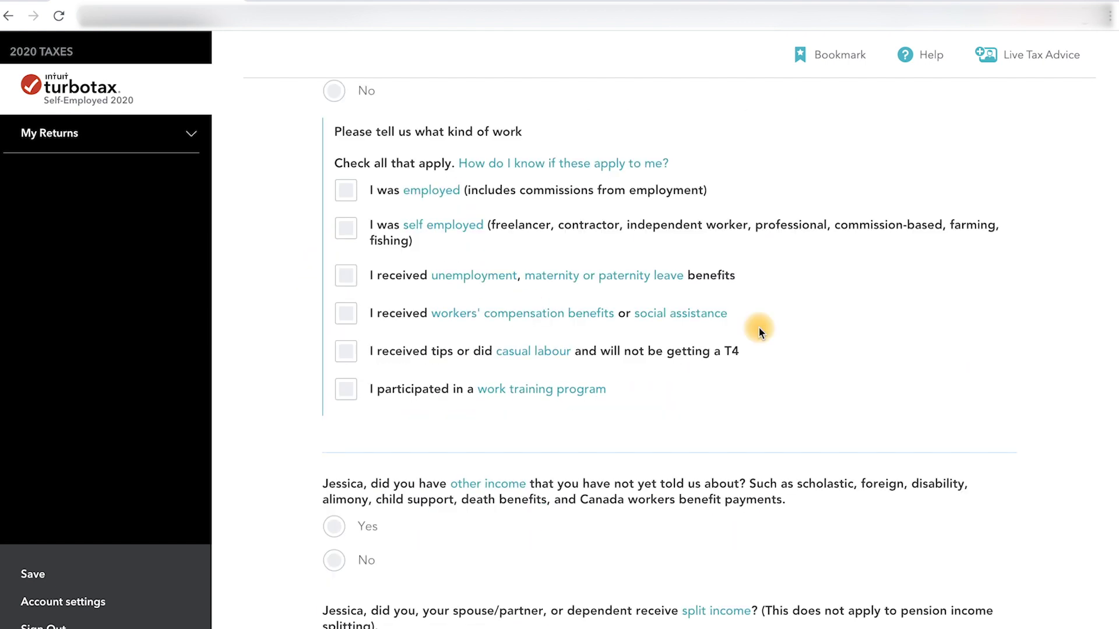
# - Mark the work as self employed with business expenses to claim, and set the business province to Ontario
pyautogui.click(344, 229)
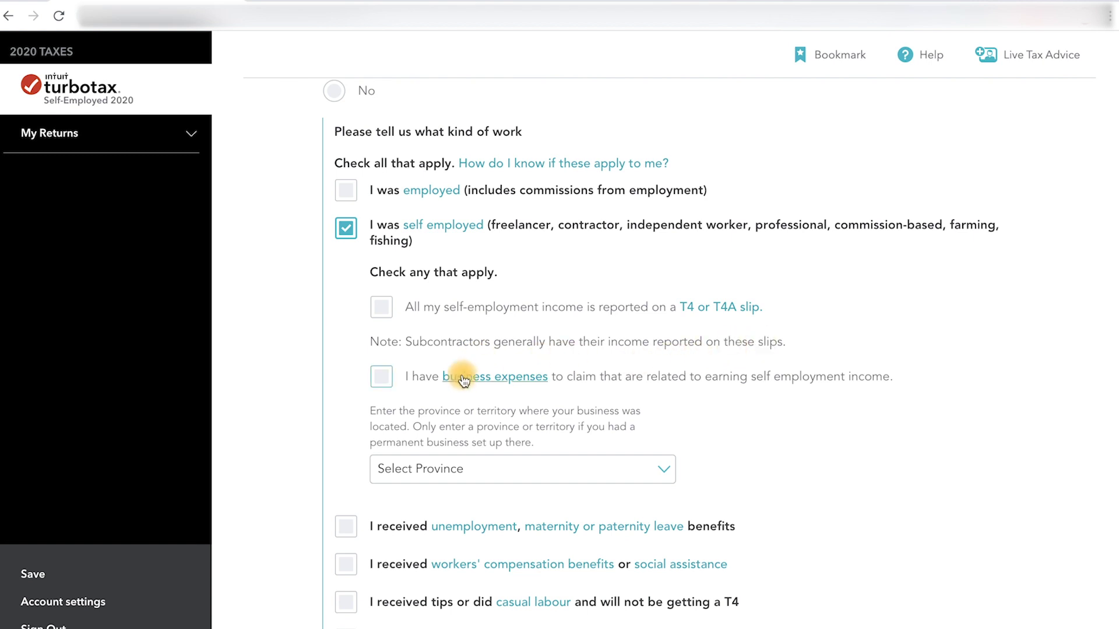
pyautogui.click(381, 378)
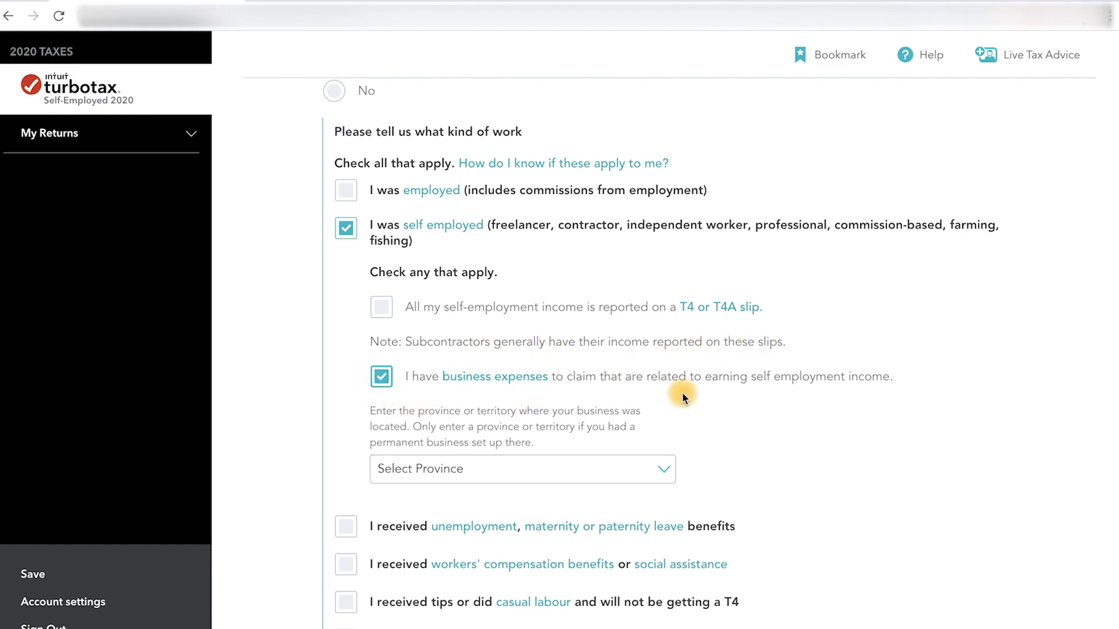
pyautogui.click(581, 468)
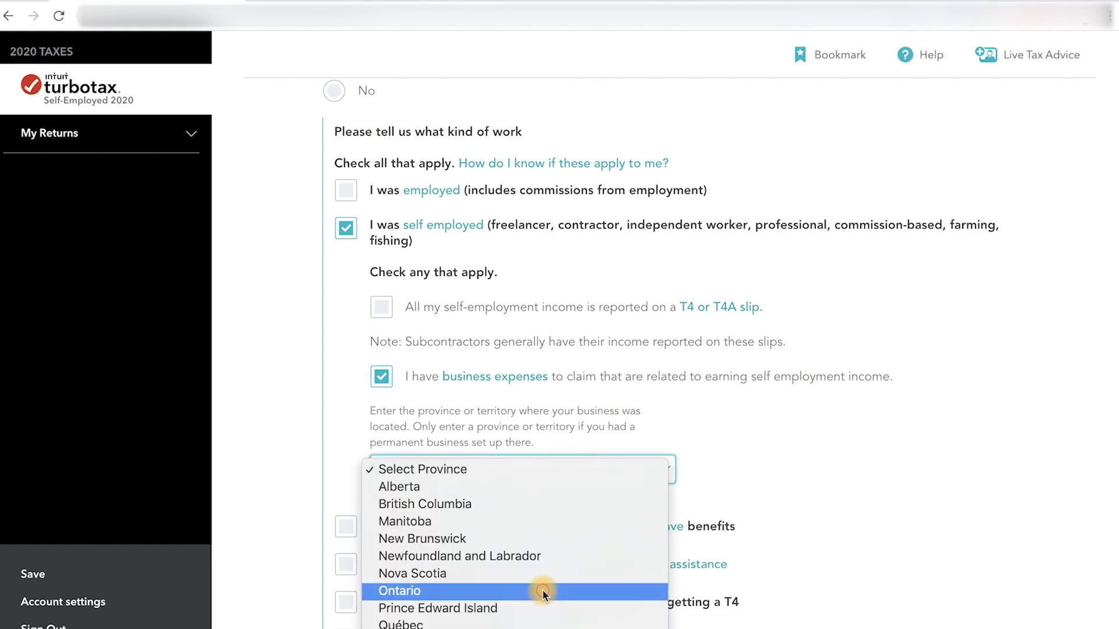
pyautogui.click(610, 474)
# - Answer No to having other income not yet reported, and open the help explanation of split income
pyautogui.scroll(-5, 609, 474)
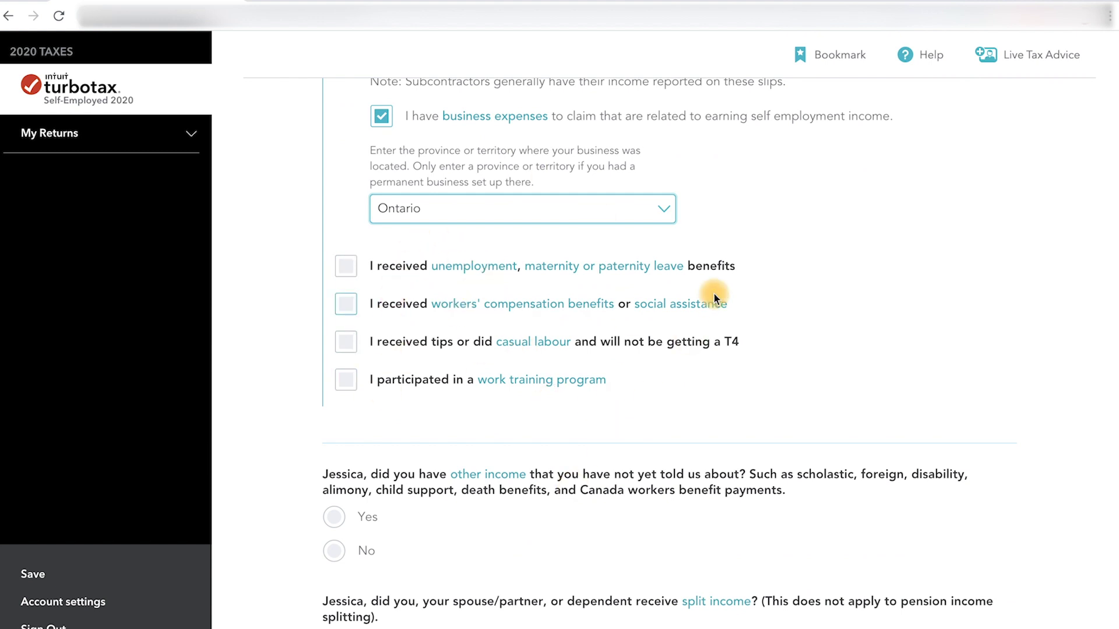
pyautogui.scroll(-5, 751, 264)
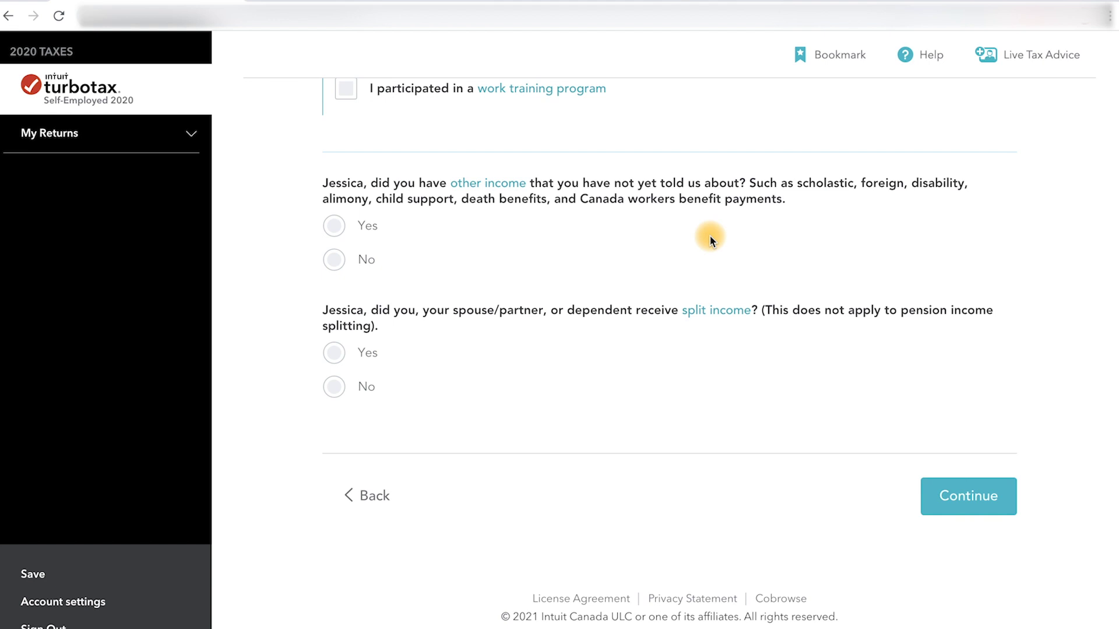
pyautogui.click(334, 259)
pyautogui.click(723, 311)
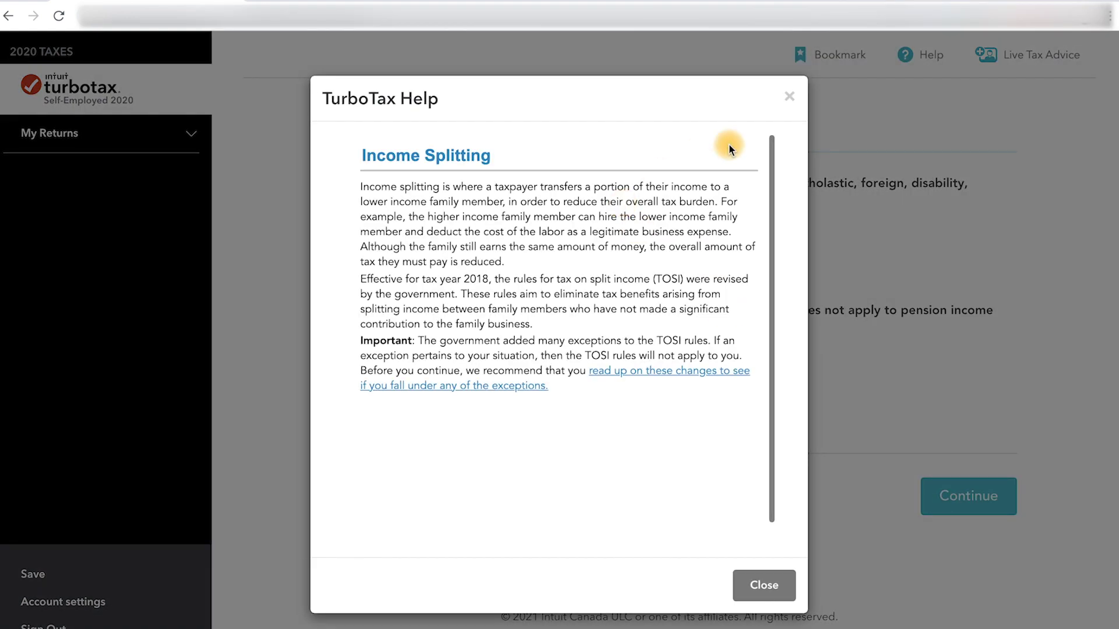
# - Close the income splitting help, answer No to receiving split income, and continue to the savings plans and investments questions
pyautogui.click(789, 97)
pyautogui.click(335, 387)
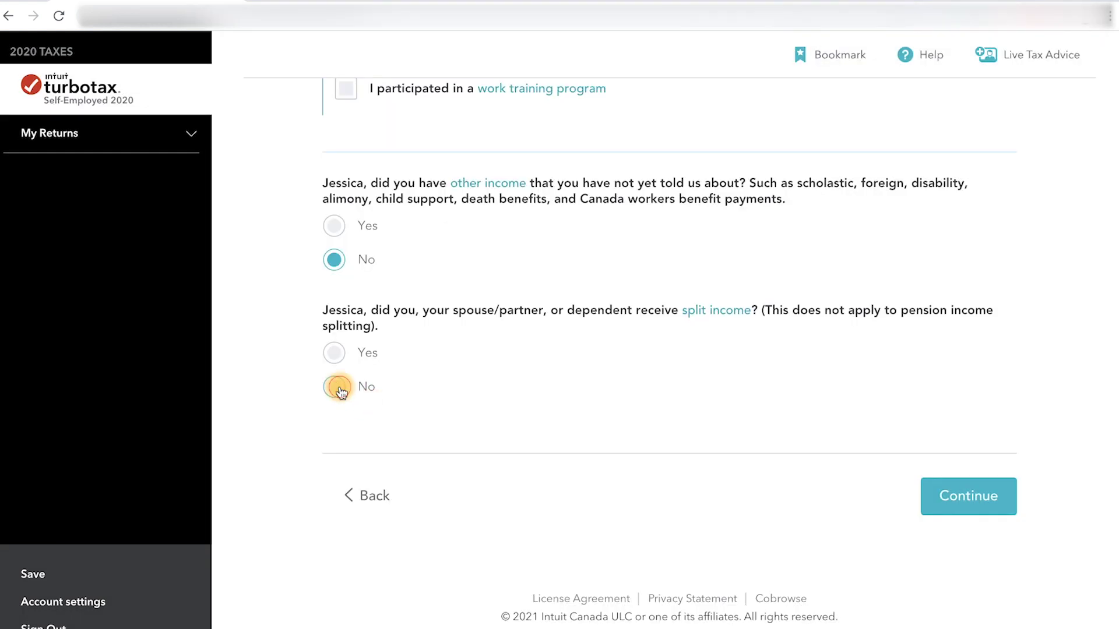
pyautogui.click(1010, 507)
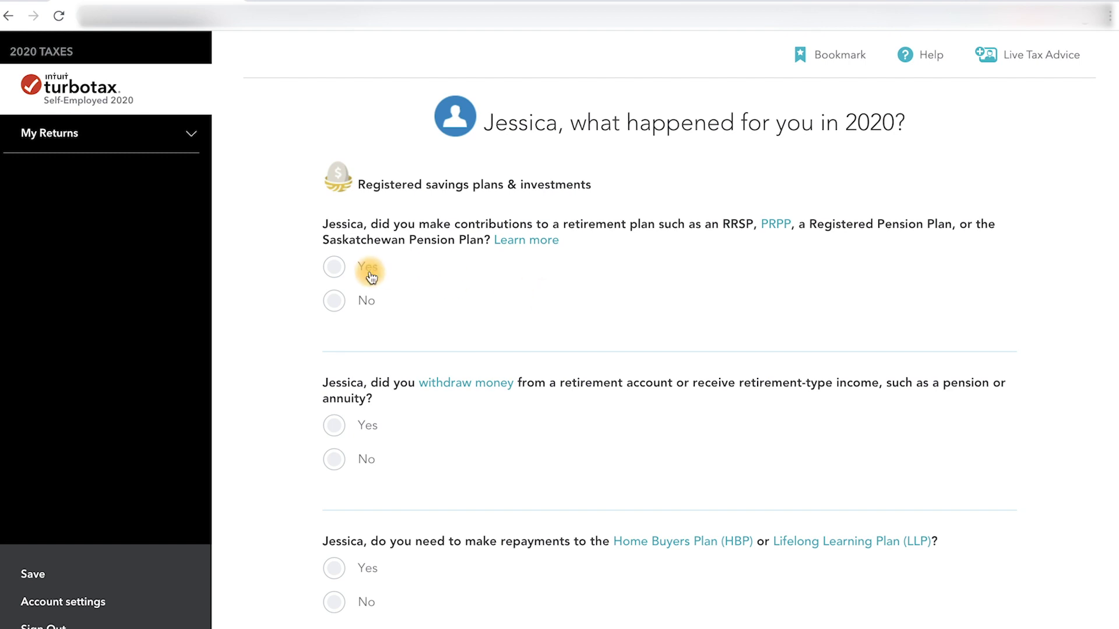
# - Answer Yes to making retirement plan contributions and mark RRSP contributions made between March 2020 and March 2021
pyautogui.click(334, 267)
pyautogui.scroll(-3, 309, 336)
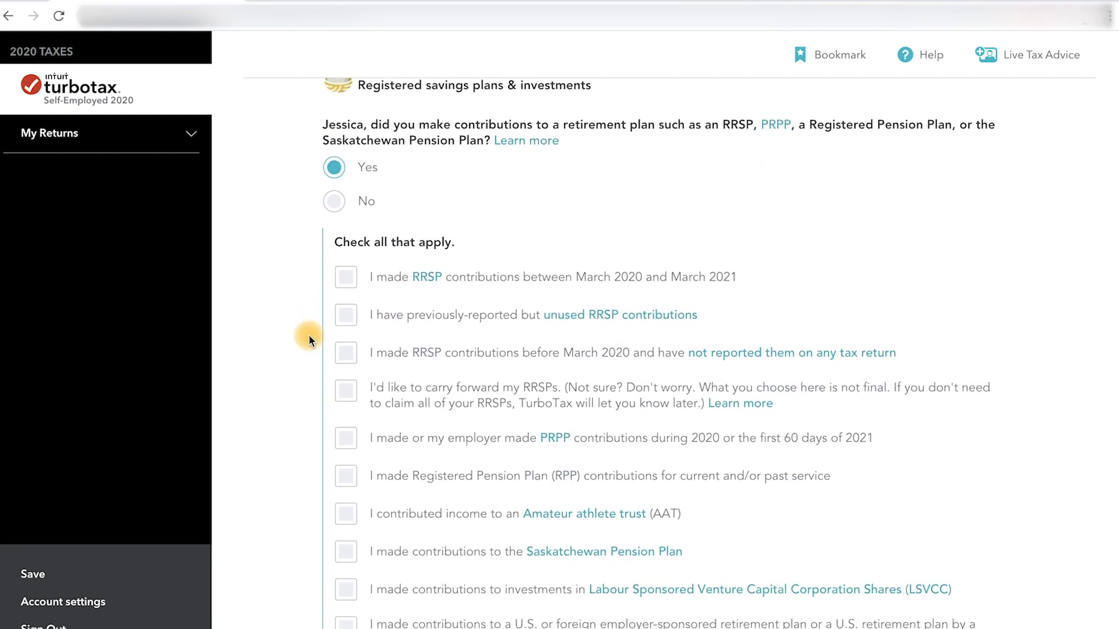
pyautogui.click(345, 228)
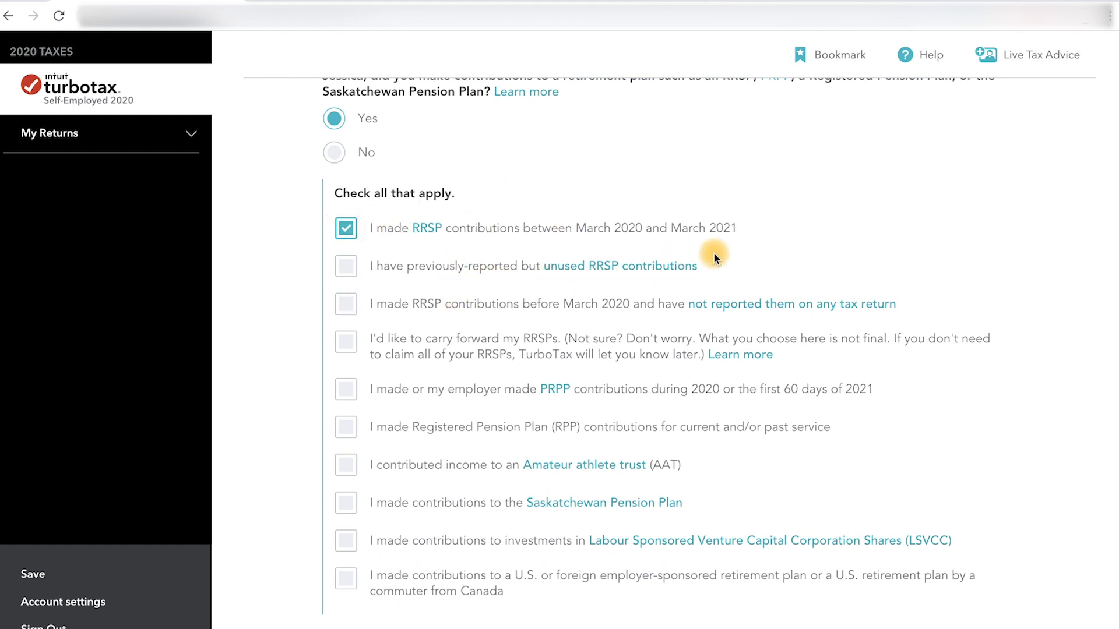
pyautogui.scroll(-1, 734, 255)
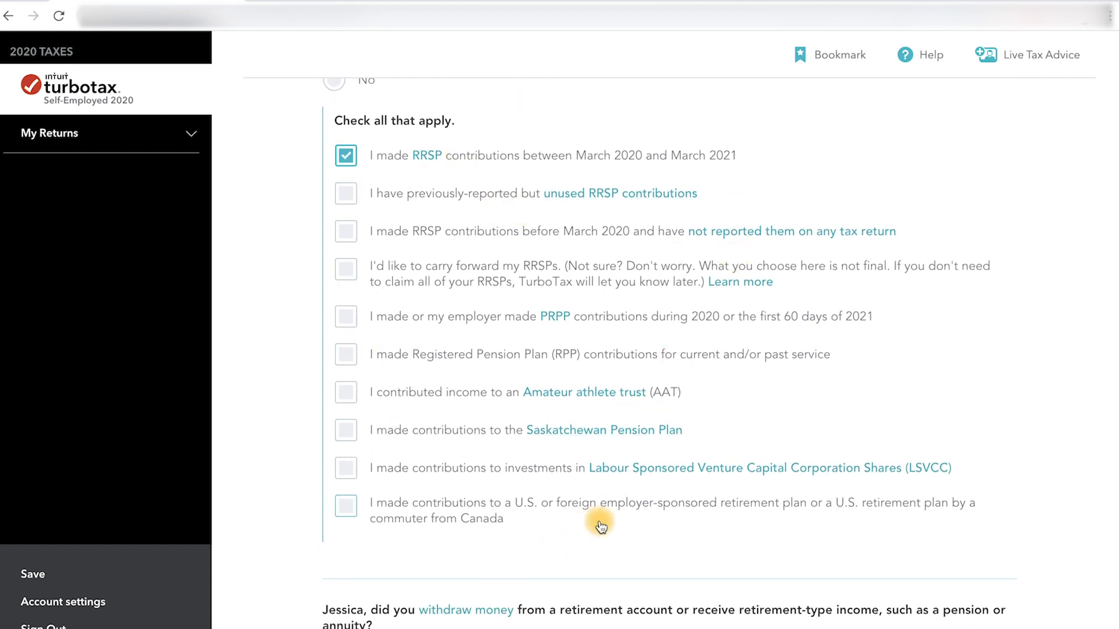
# - Answer No to retirement account withdrawals, Home Buyers Plan or Lifelong Learning Plan repayments, and investment income
pyautogui.scroll(-6, 913, 385)
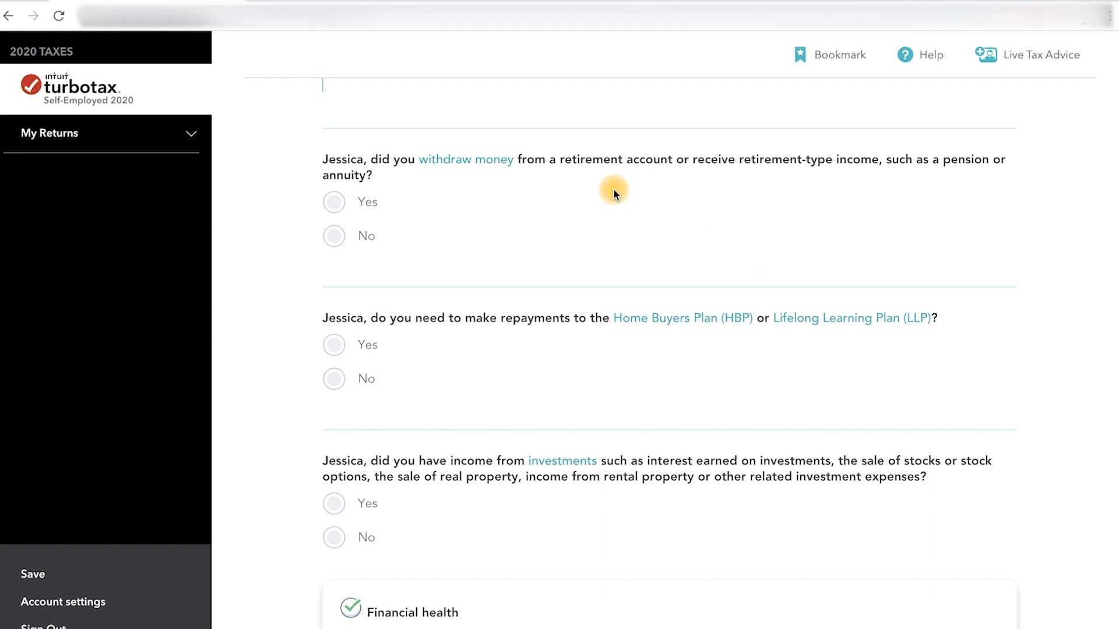
pyautogui.click(334, 237)
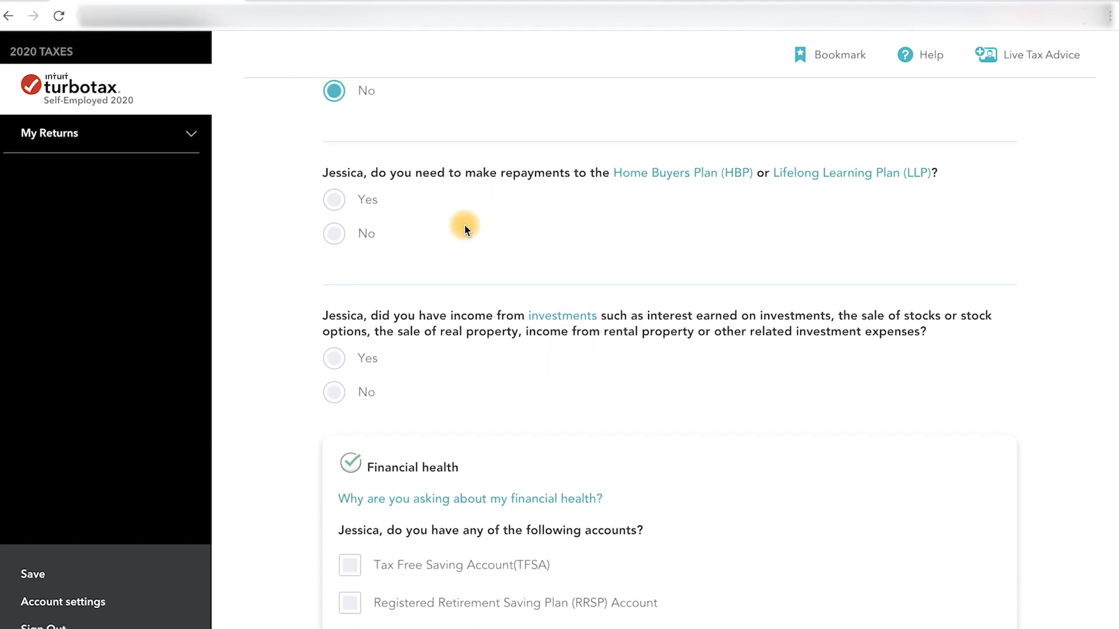
pyautogui.click(333, 233)
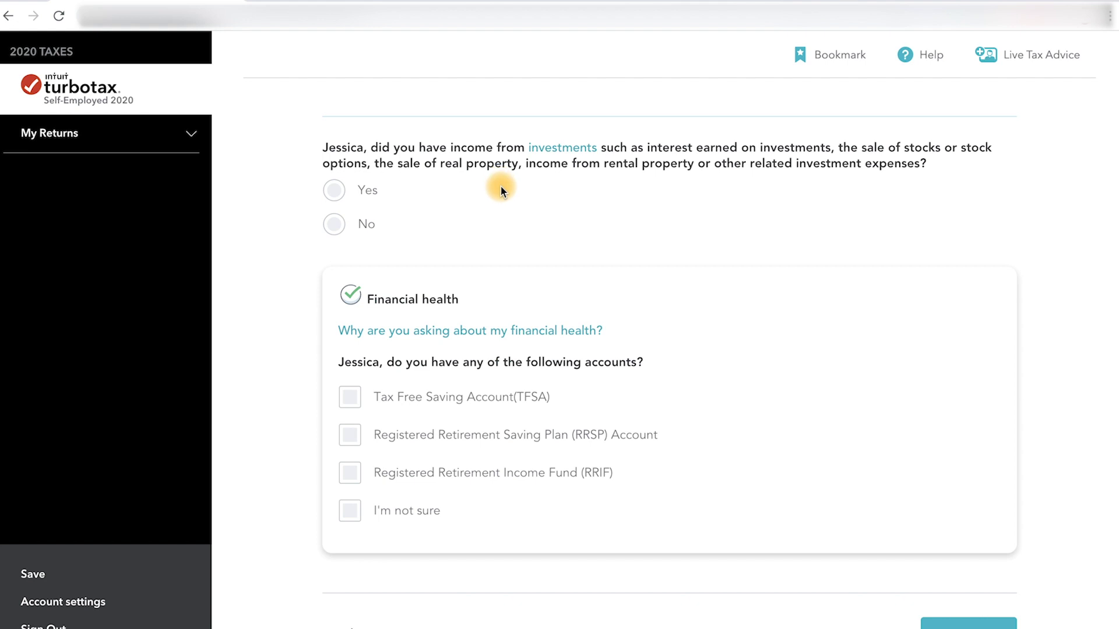
pyautogui.click(334, 227)
# - Mark Tax Free Saving Account (TFSA) and Registered Retirement Saving Plan (RRSP) Account under Financial health
pyautogui.scroll(-3, 443, 191)
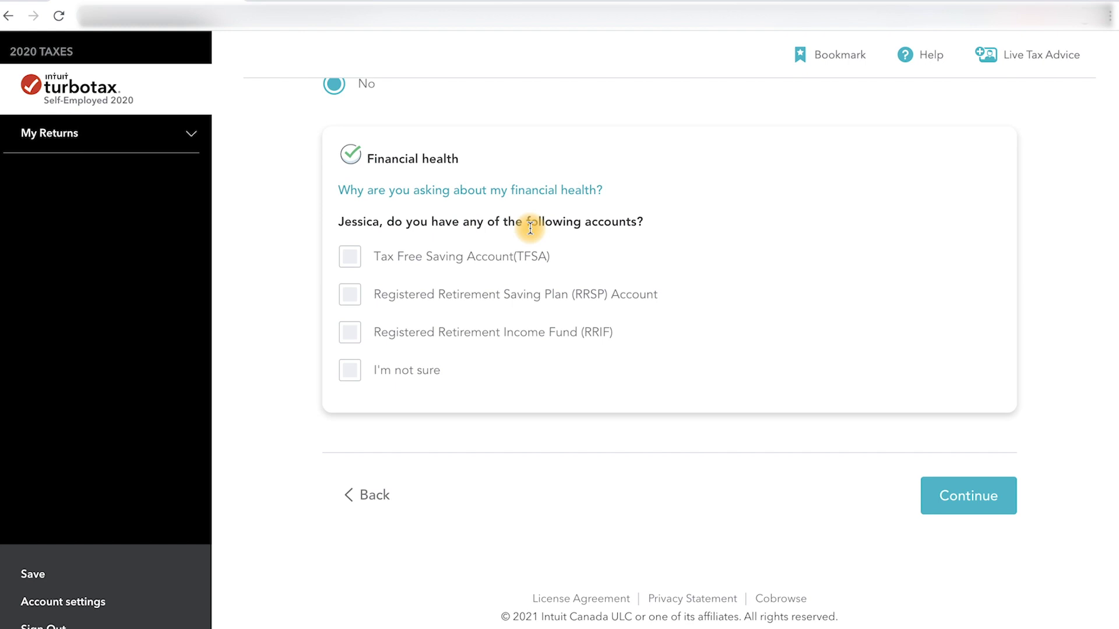
pyautogui.click(350, 257)
pyautogui.click(352, 297)
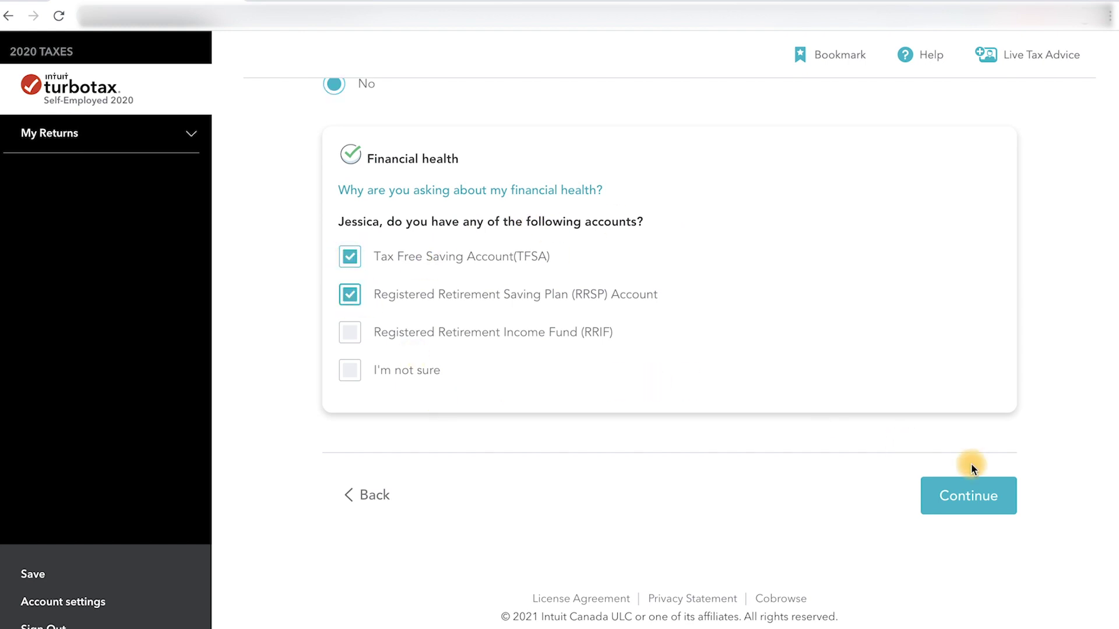
# - Check the help on why financial health is asked about, close it, and continue to the students and property questions
pyautogui.click(522, 194)
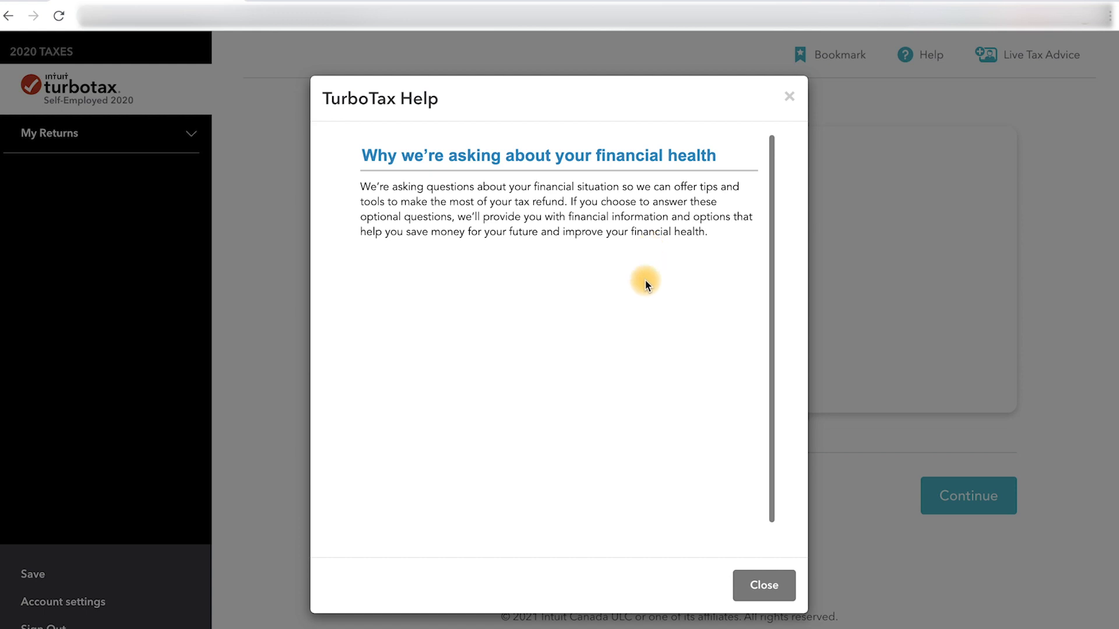
pyautogui.click(757, 586)
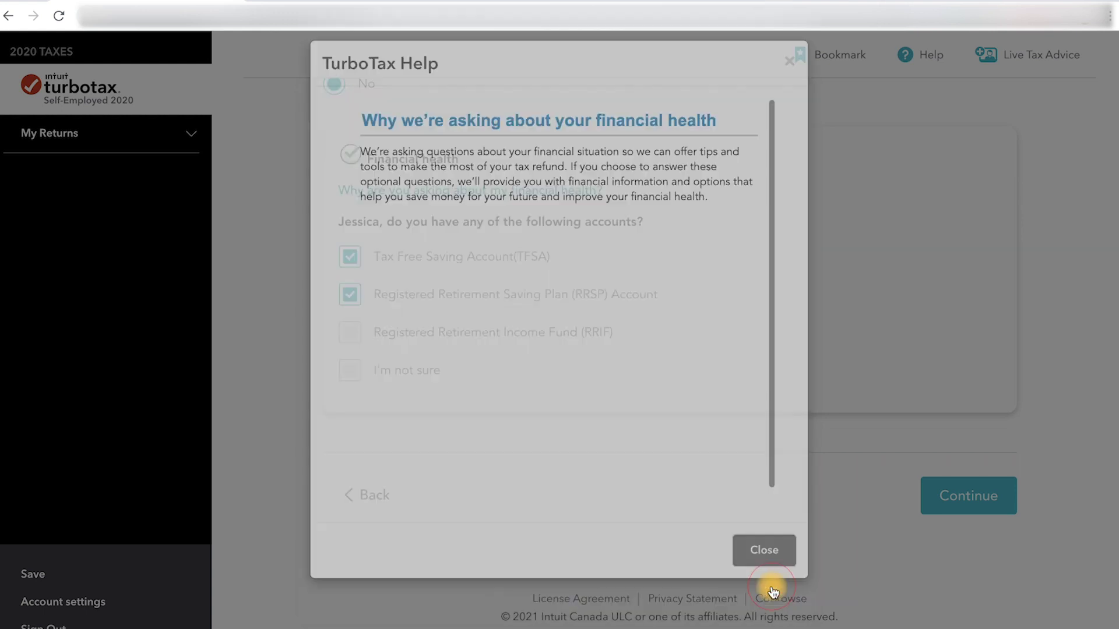
pyautogui.click(1002, 497)
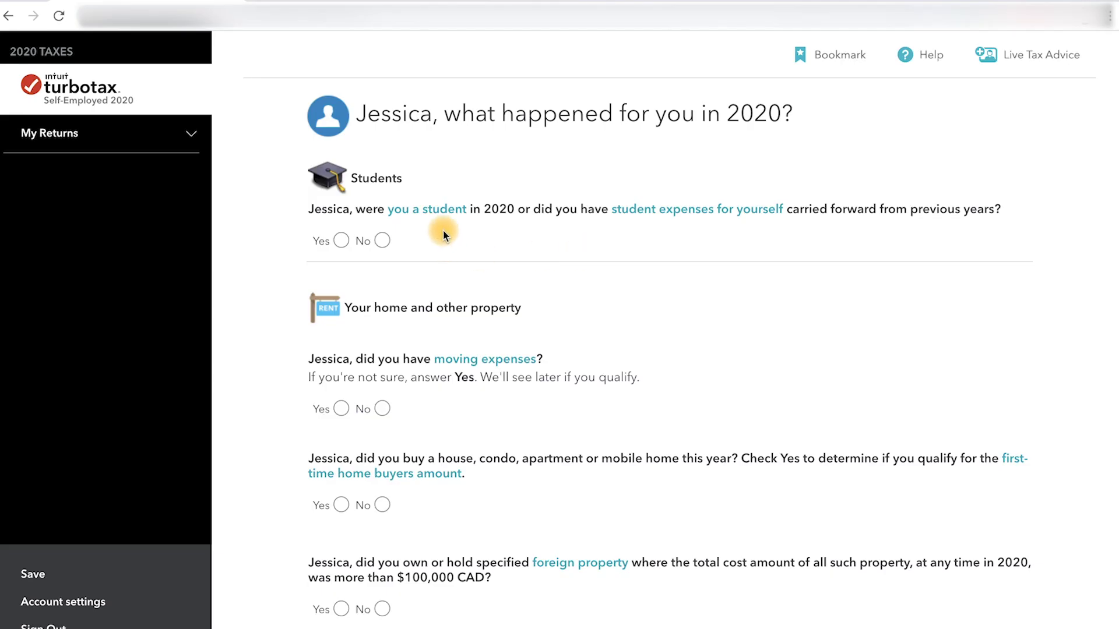
# - Answer No to being a student or having student expenses, to moving expenses, and to buying a home this year
pyautogui.click(382, 240)
pyautogui.scroll(-3, 486, 270)
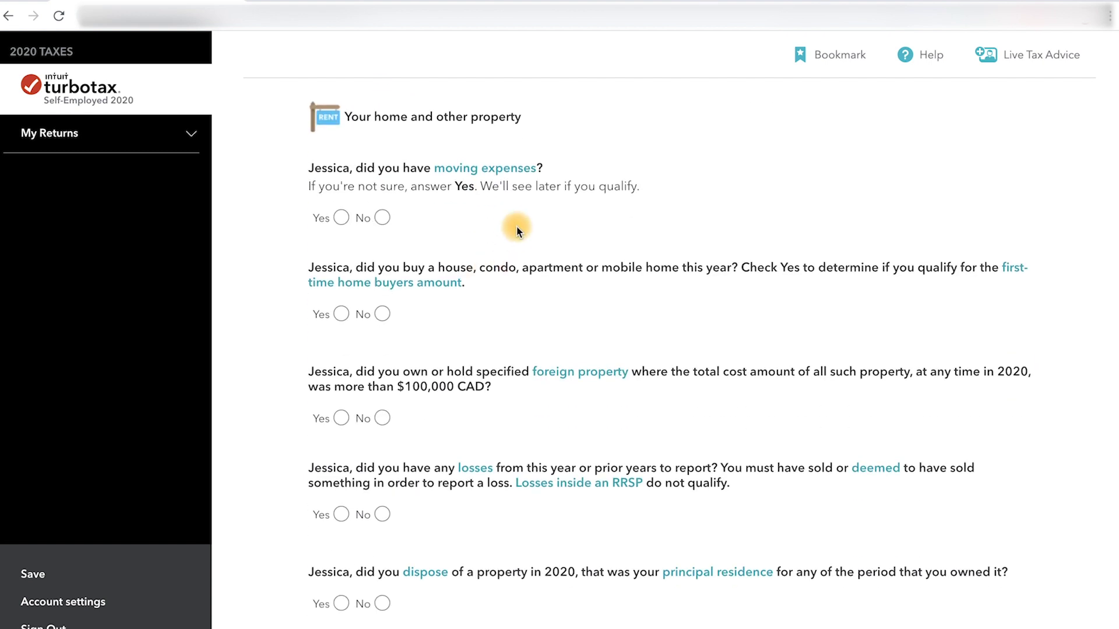
pyautogui.click(382, 218)
pyautogui.scroll(-2, 457, 217)
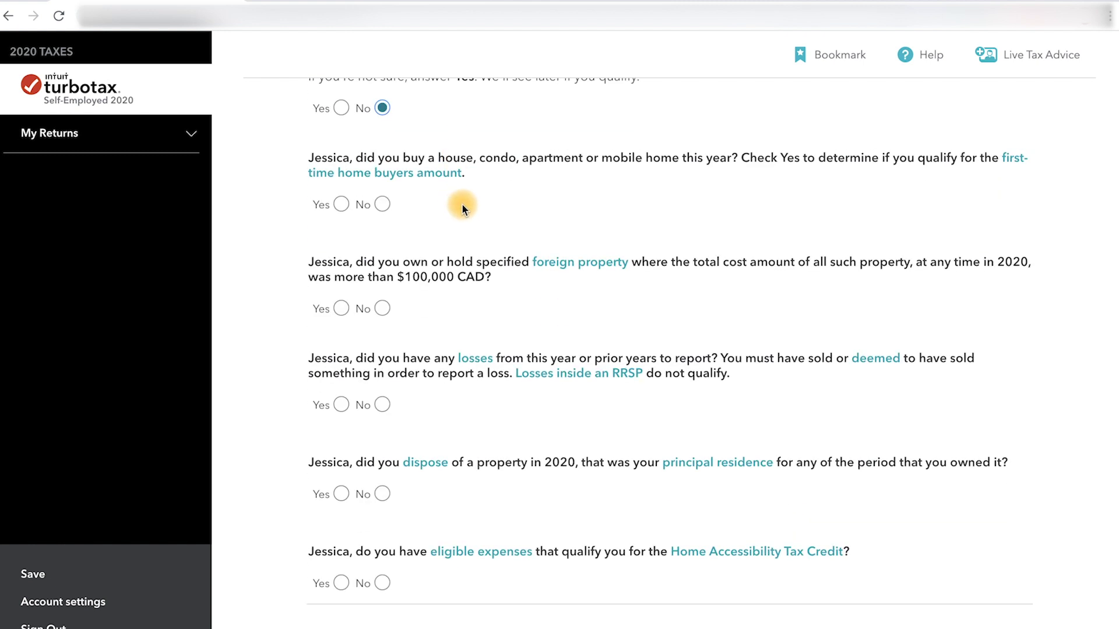
pyautogui.click(383, 205)
# - Answer No to foreign property over $100,000, losses to report, disposing of a principal residence, and Home Accessibility Tax Credit expenses
pyautogui.scroll(-2, 385, 204)
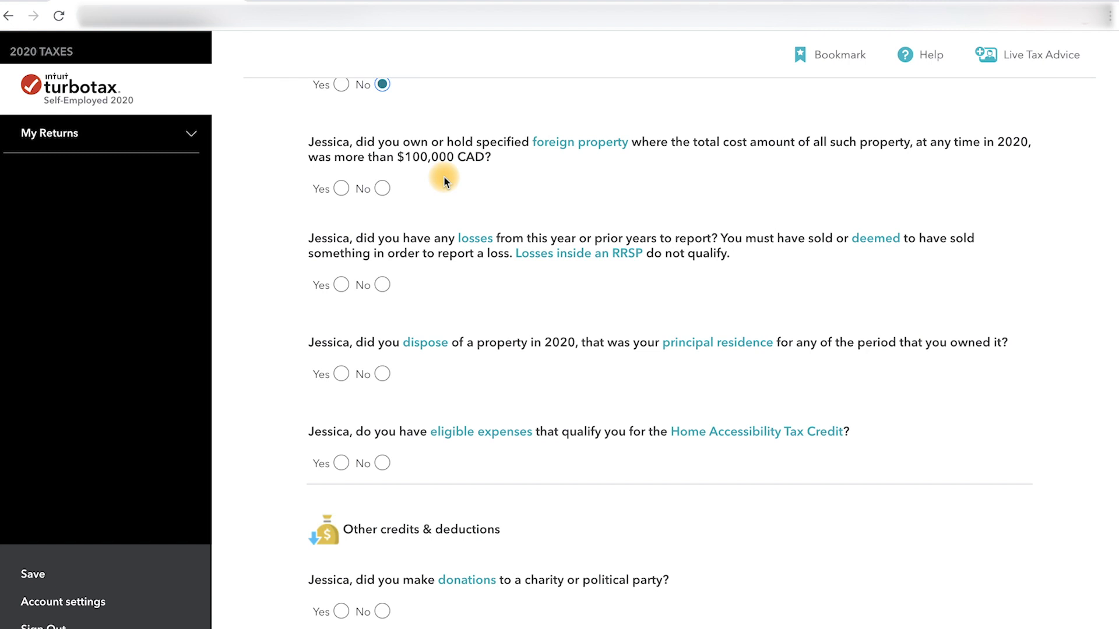
pyautogui.click(380, 189)
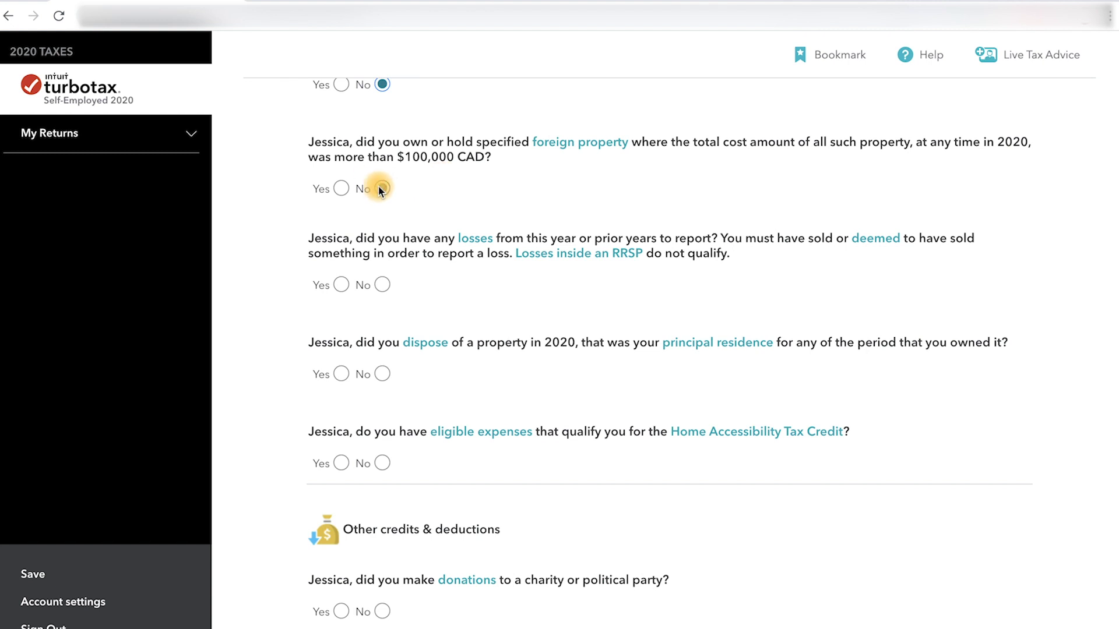
pyautogui.scroll(-2, 408, 187)
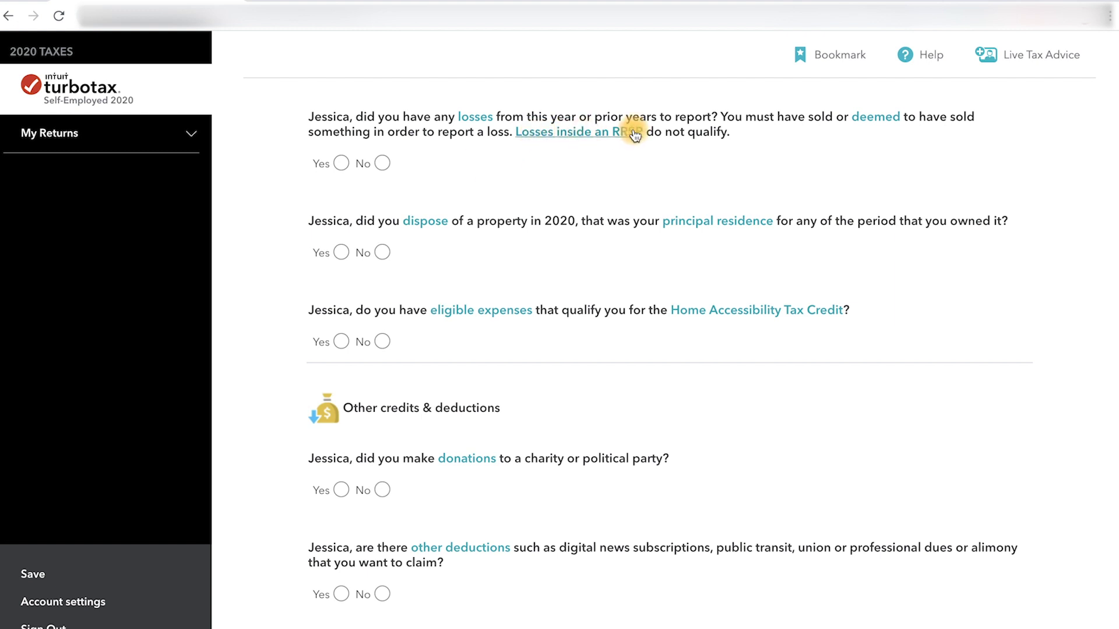
pyautogui.click(383, 163)
pyautogui.scroll(-1, 440, 244)
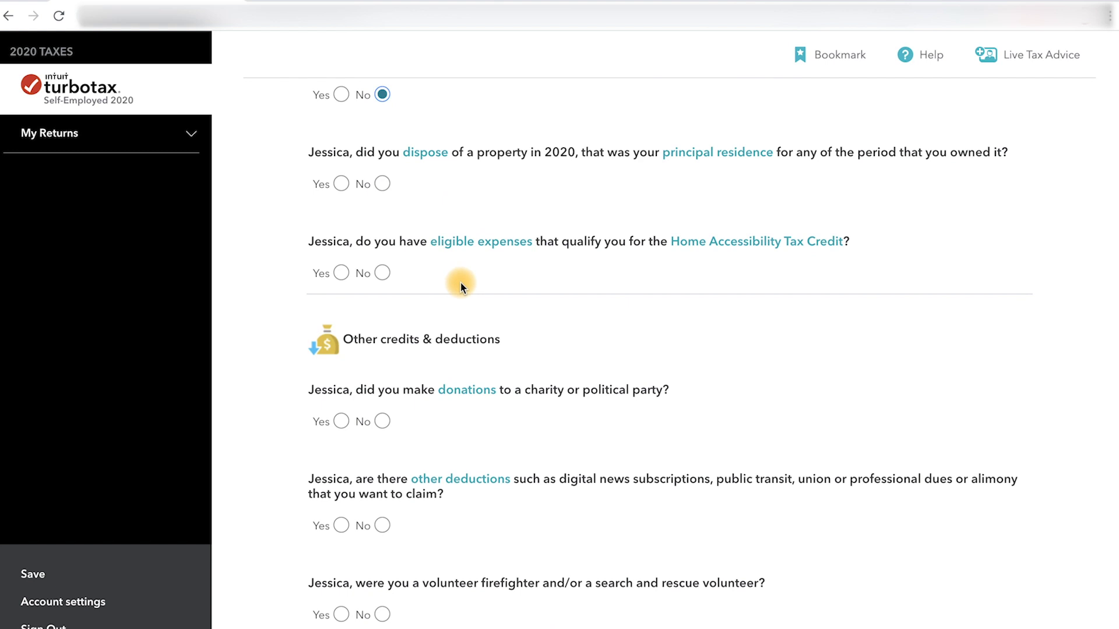
pyautogui.click(383, 184)
pyautogui.scroll(-2, 423, 271)
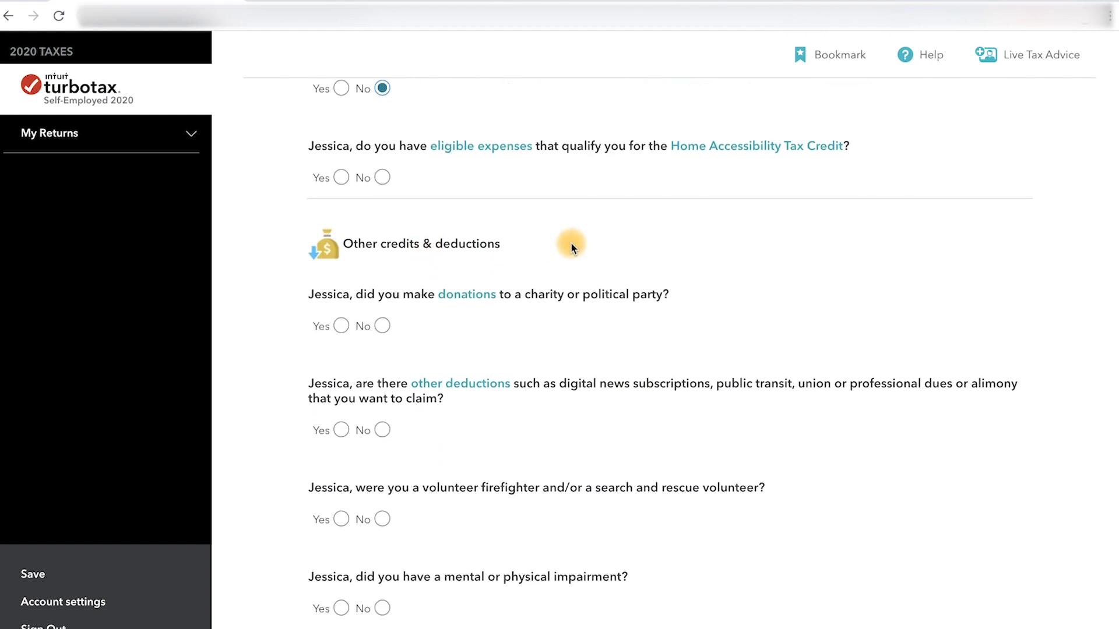
pyautogui.click(382, 177)
# - Answer Yes to making donations and mark charitable donations to a qualified charitable organization
pyautogui.scroll(-1, 555, 189)
pyautogui.scroll(-3, 554, 188)
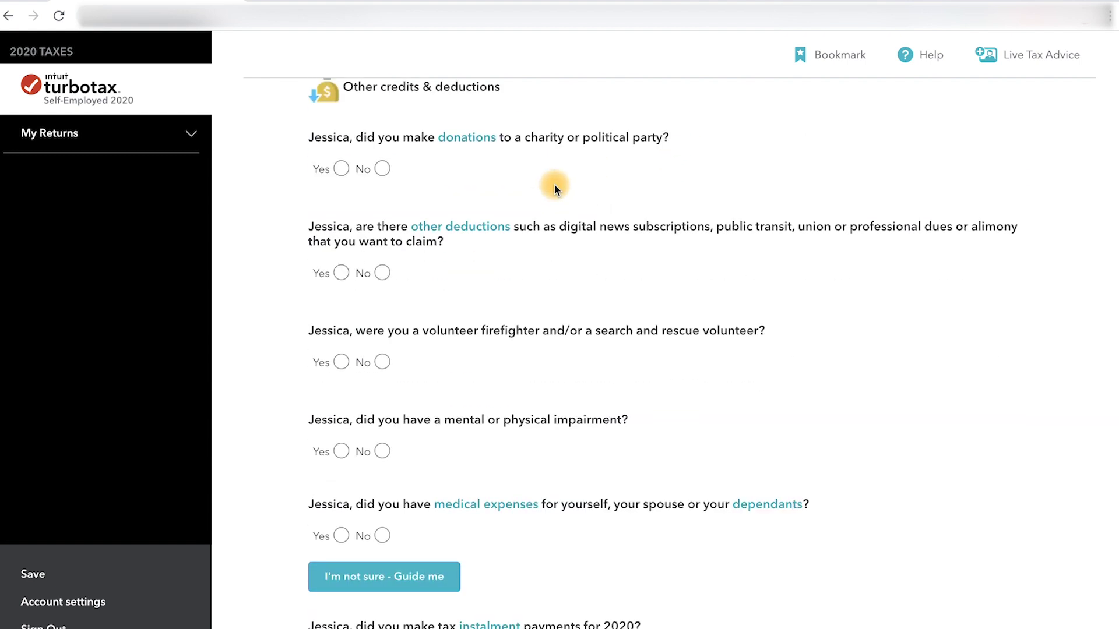
pyautogui.click(340, 169)
pyautogui.click(333, 255)
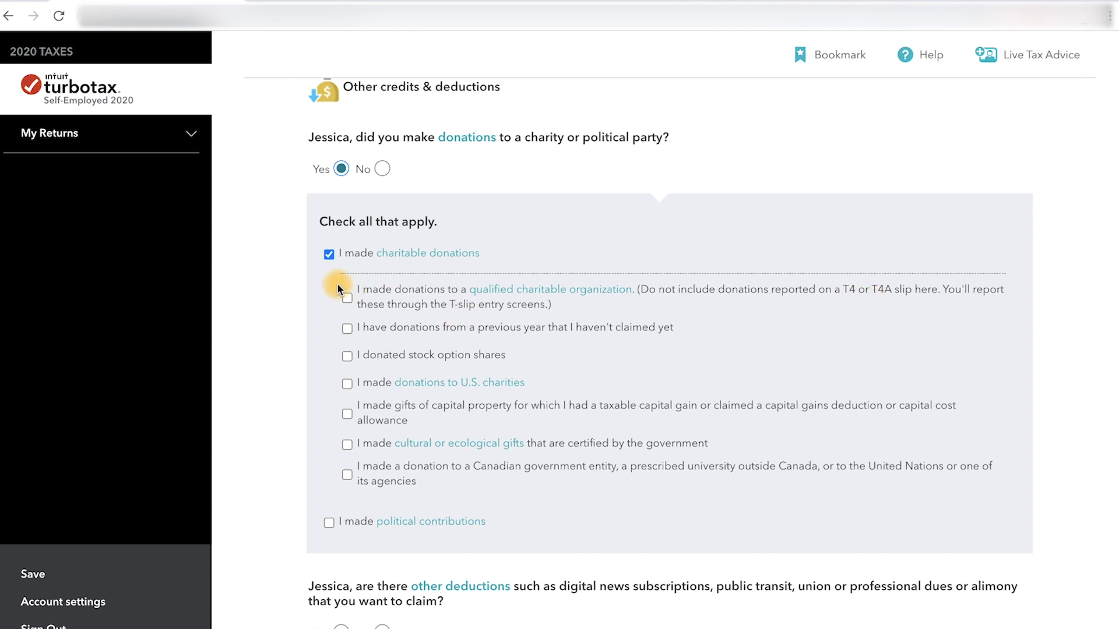
pyautogui.click(347, 300)
# - Look over the choices offered under other deductions, and set the answer to that question to No
pyautogui.scroll(-3, 558, 385)
pyautogui.scroll(-4, 560, 389)
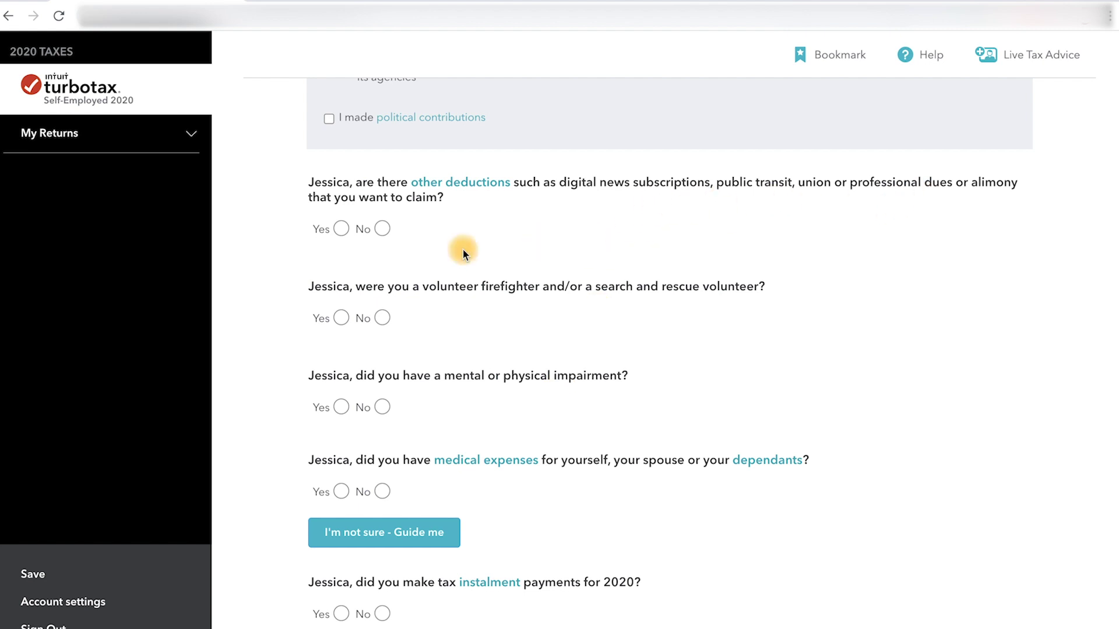
pyautogui.click(341, 229)
pyautogui.scroll(-3, 313, 278)
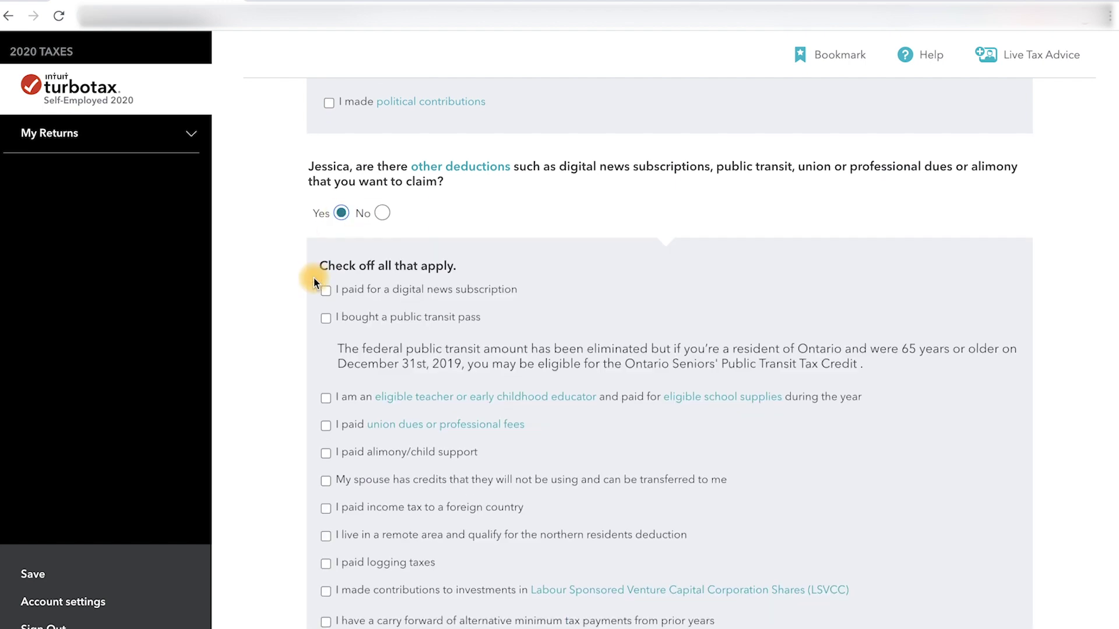
pyautogui.scroll(1, 279, 357)
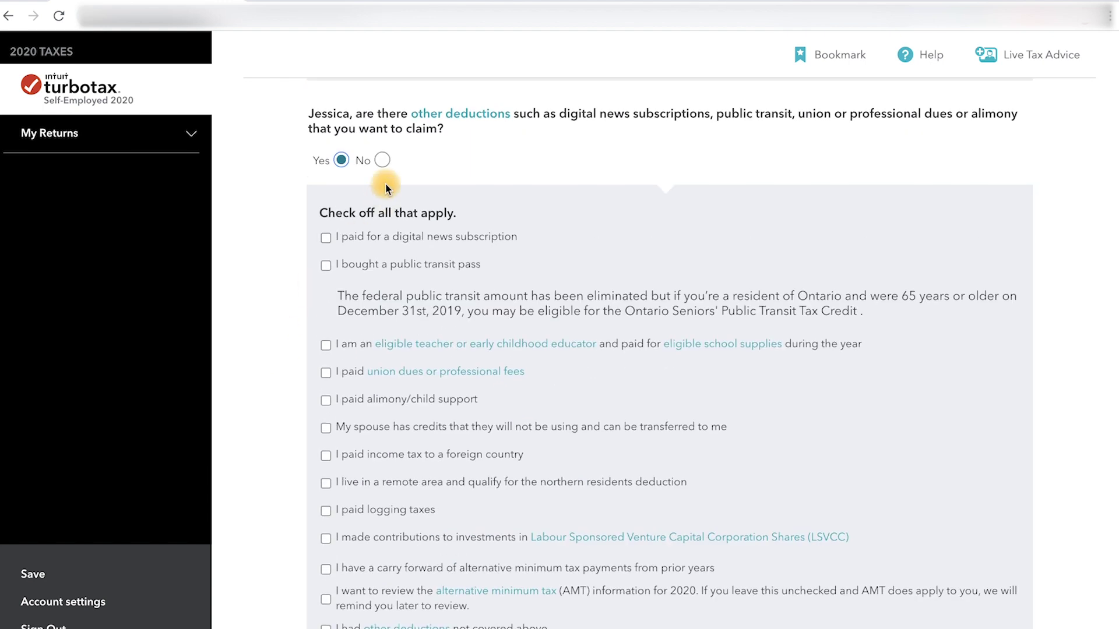
pyautogui.click(382, 160)
pyautogui.click(341, 160)
pyautogui.click(382, 160)
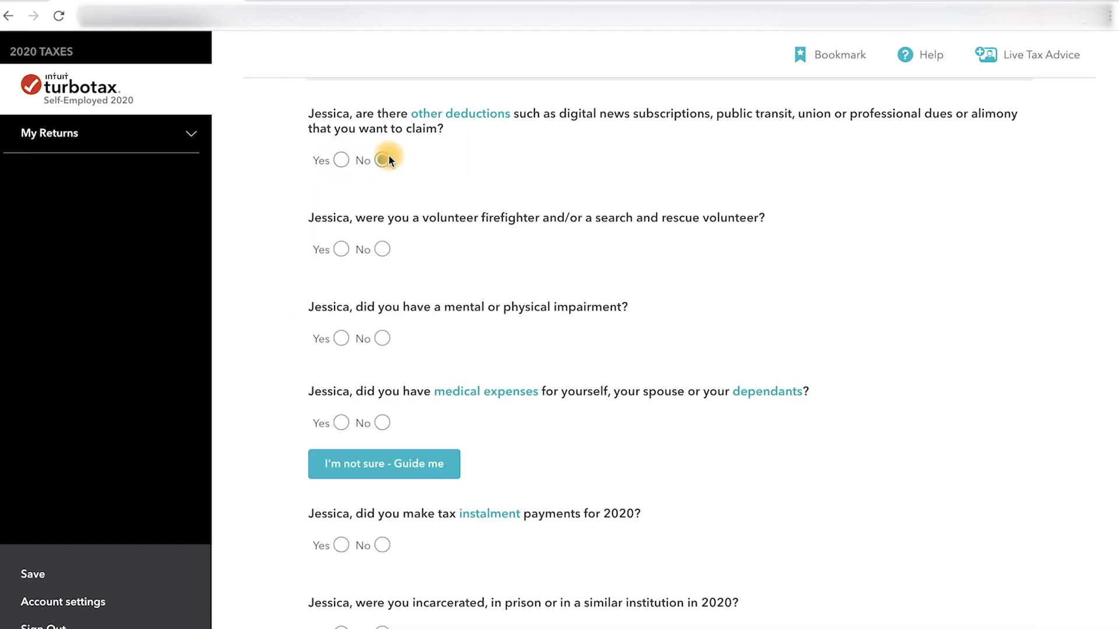
# - Answer No to having a mental or physical impairment
pyautogui.scroll(-2, 470, 162)
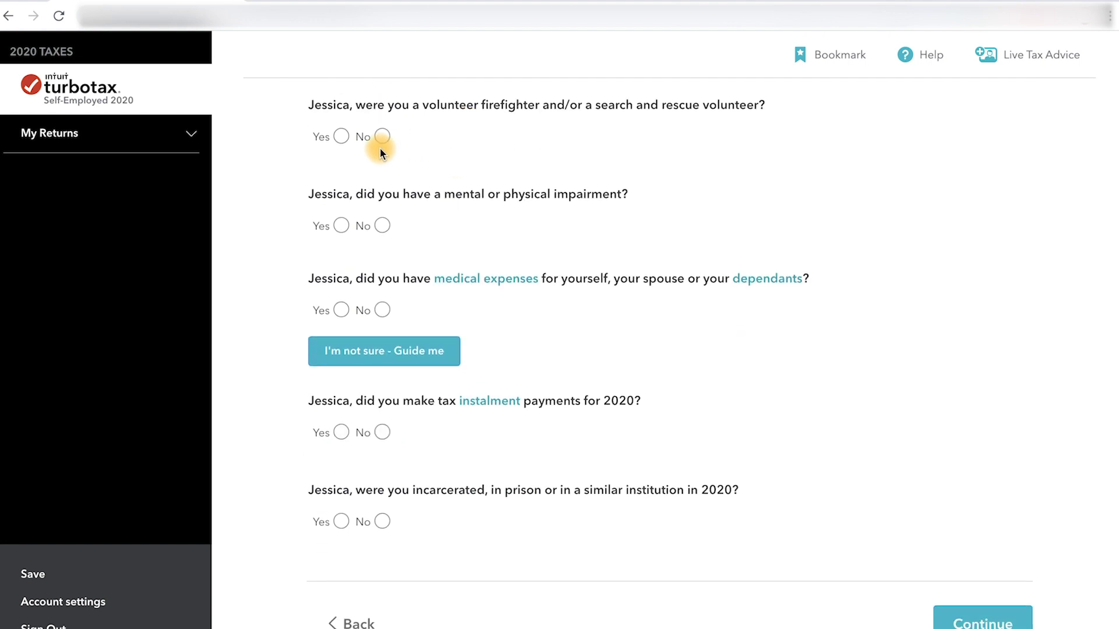
pyautogui.click(381, 226)
pyautogui.scroll(-2, 380, 175)
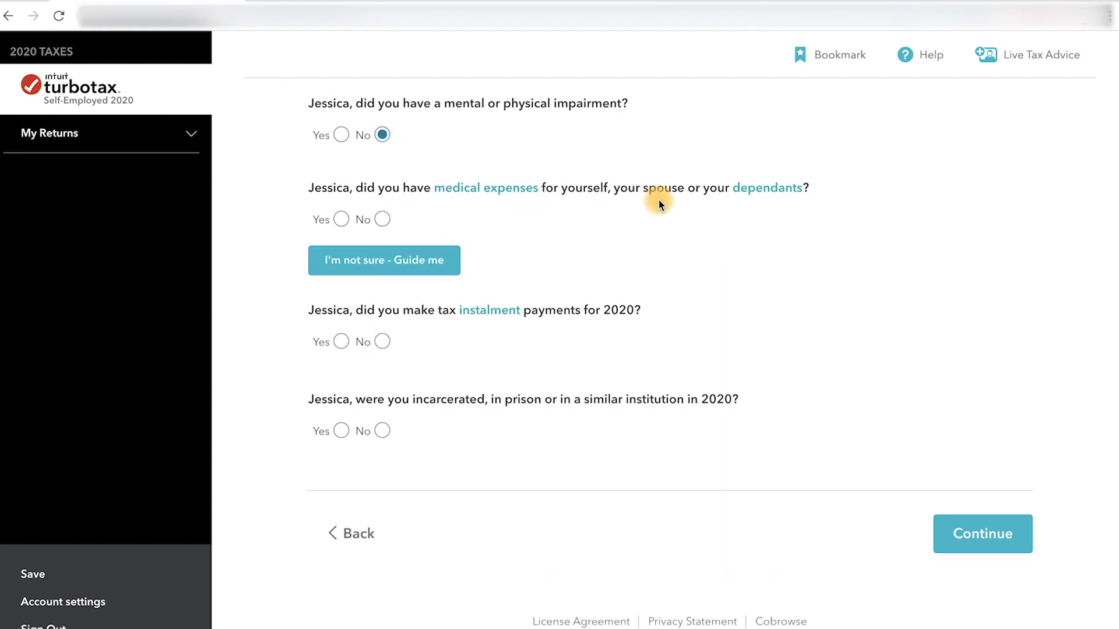
# - Review the eligible medical expenses help and the CRA's linked list of common medical expenses, and close the help
pyautogui.click(512, 189)
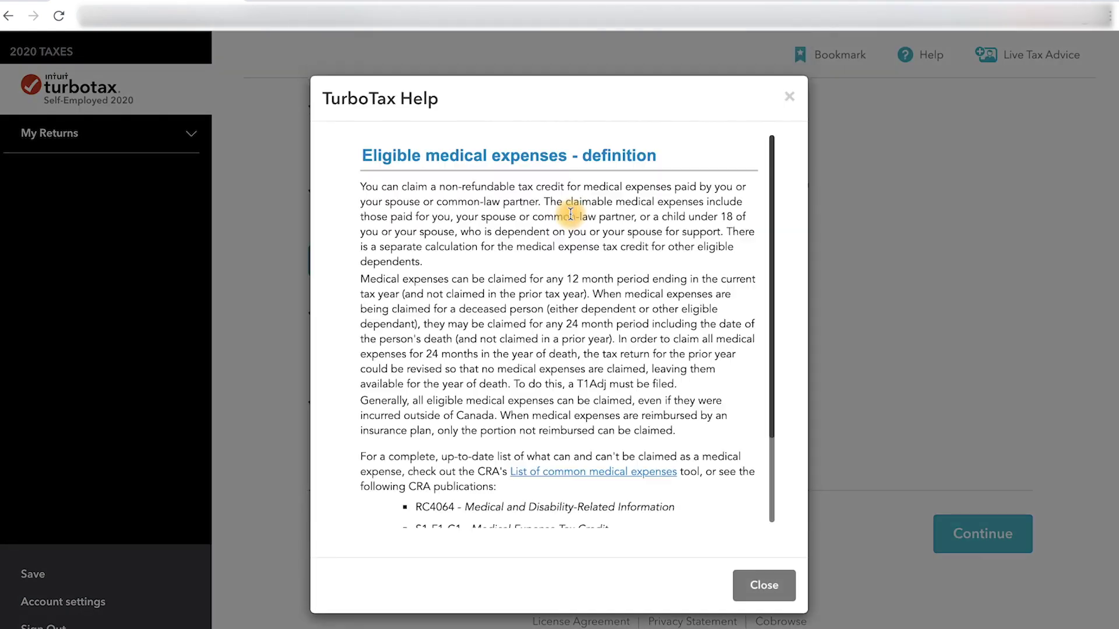
pyautogui.scroll(-2, 570, 213)
pyautogui.scroll(2, 594, 233)
pyautogui.scroll(-2, 624, 250)
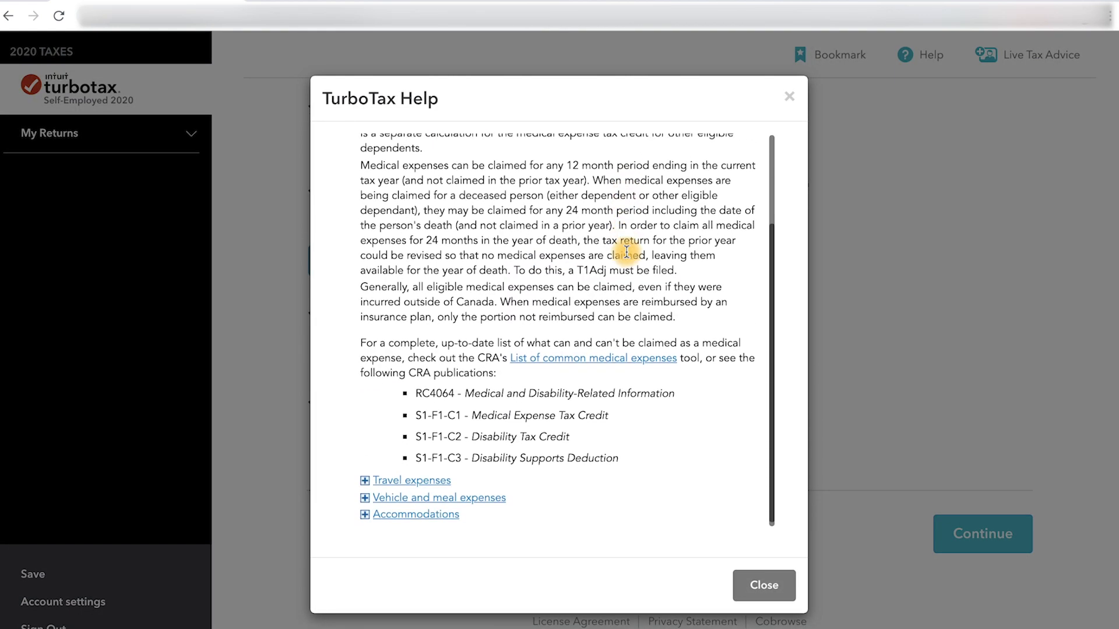
pyautogui.click(564, 358)
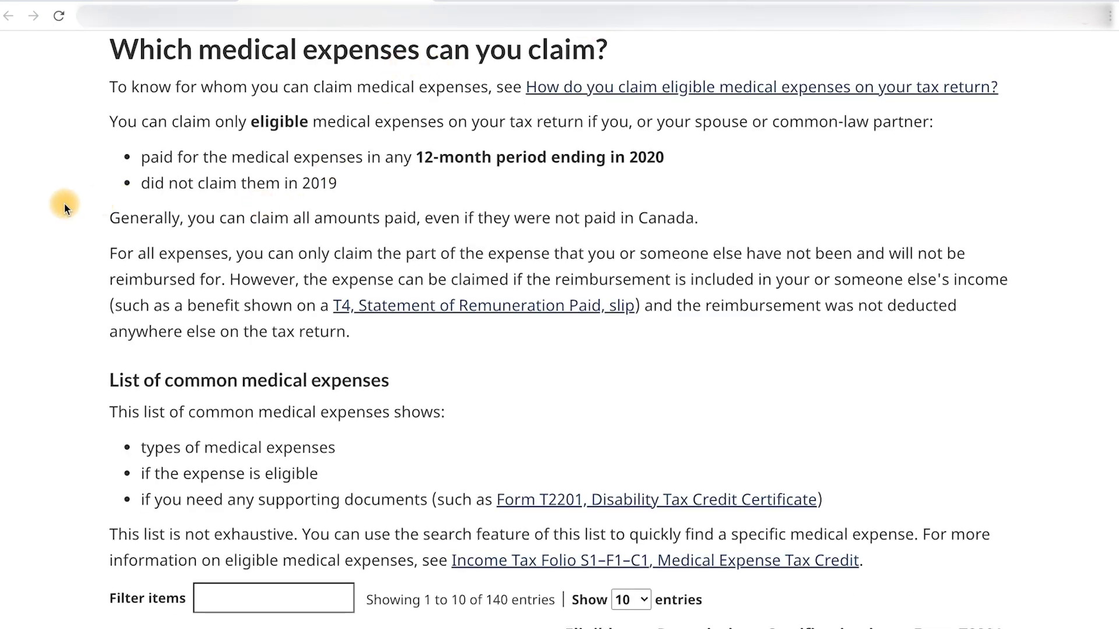
pyautogui.click(423, 4)
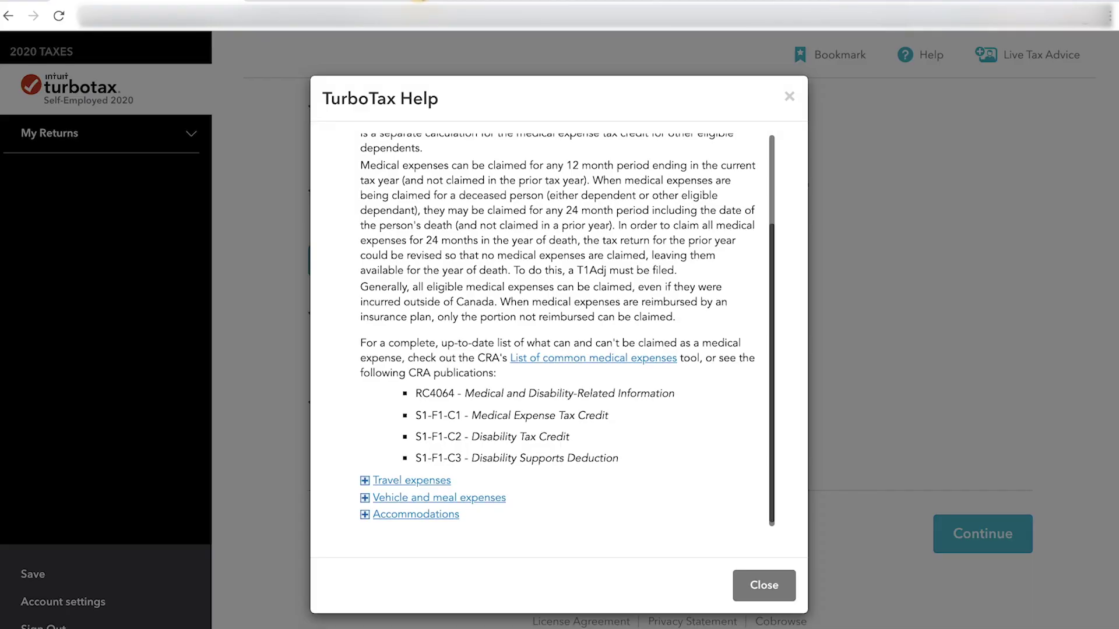
pyautogui.click(789, 94)
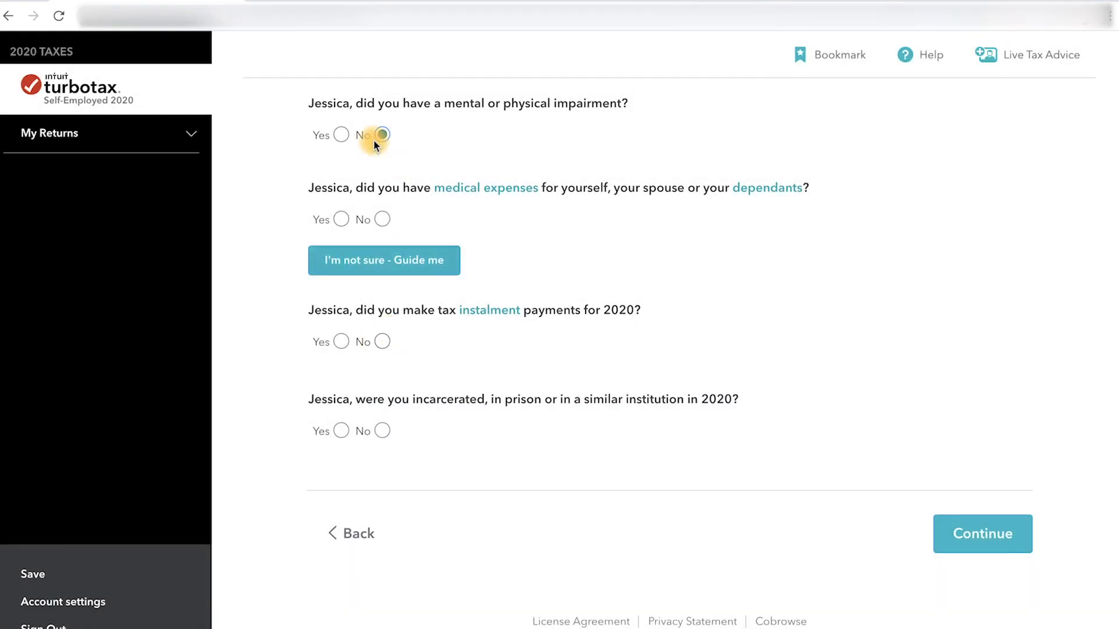
# - Answer No to medical expenses and to tax instalment payments for 2020
pyautogui.click(382, 219)
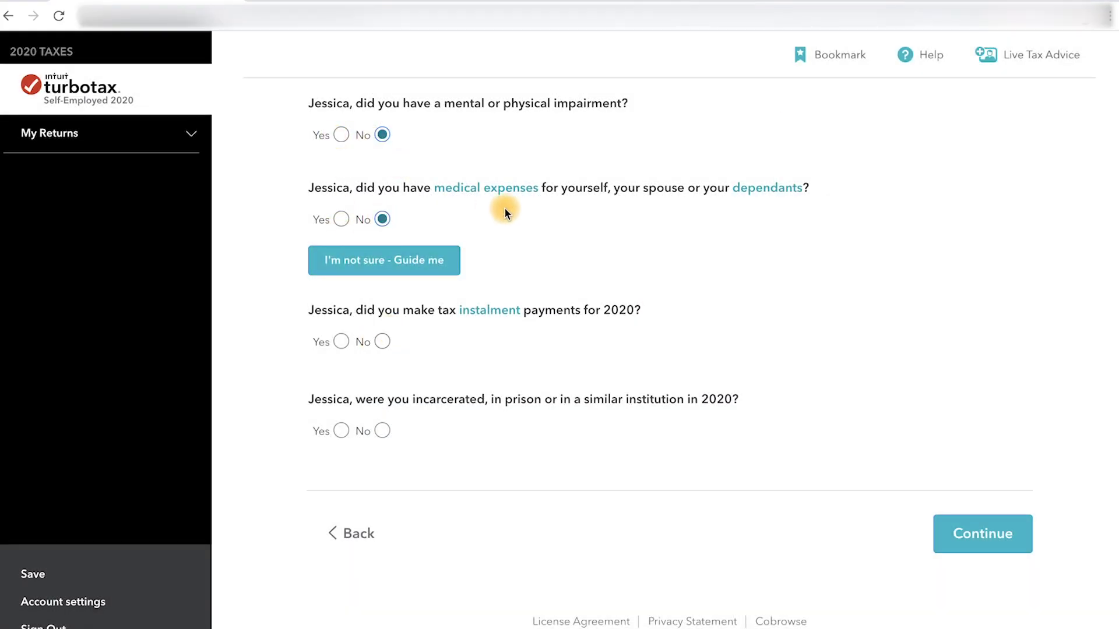
pyautogui.scroll(-1, 505, 207)
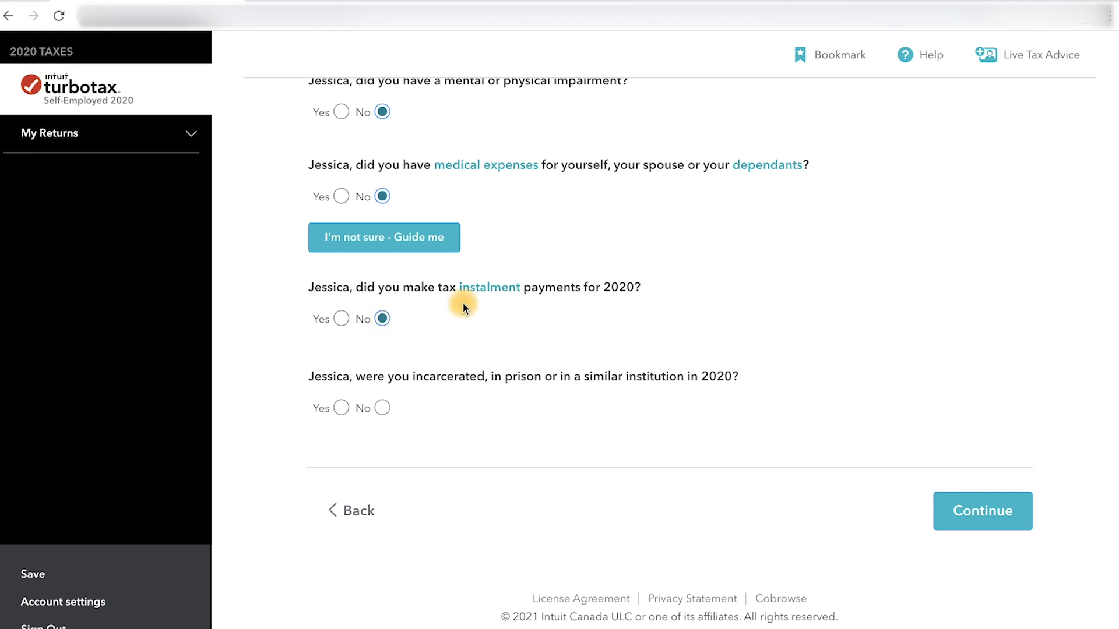
# - Answer No to having been incarcerated in 2020, and review the tax profile summary
pyautogui.click(382, 408)
pyautogui.click(1019, 508)
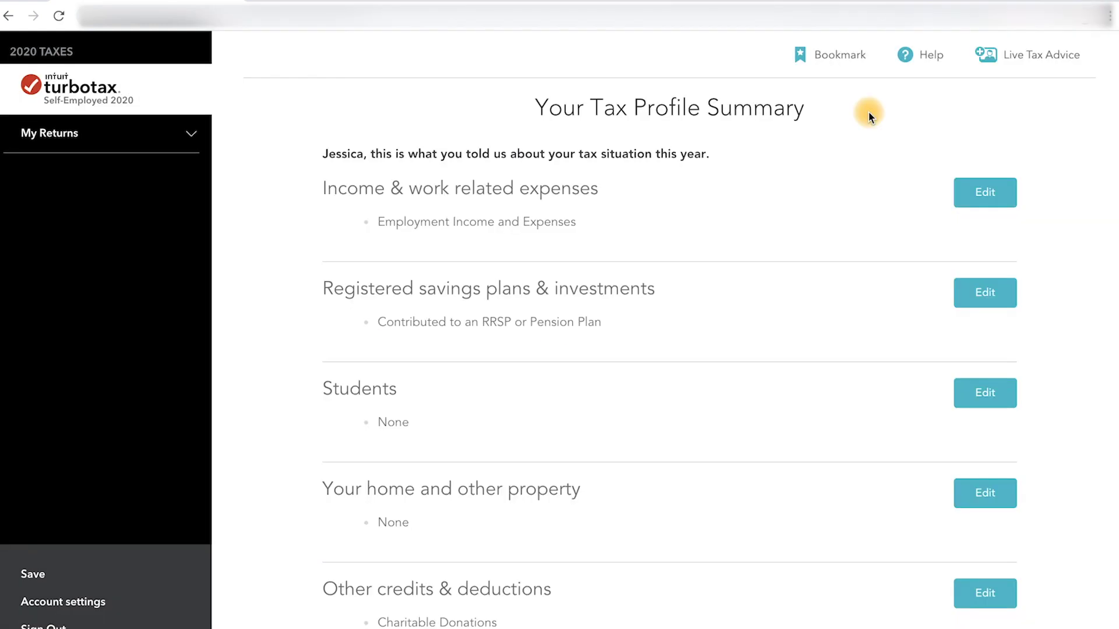
pyautogui.scroll(-5, 802, 190)
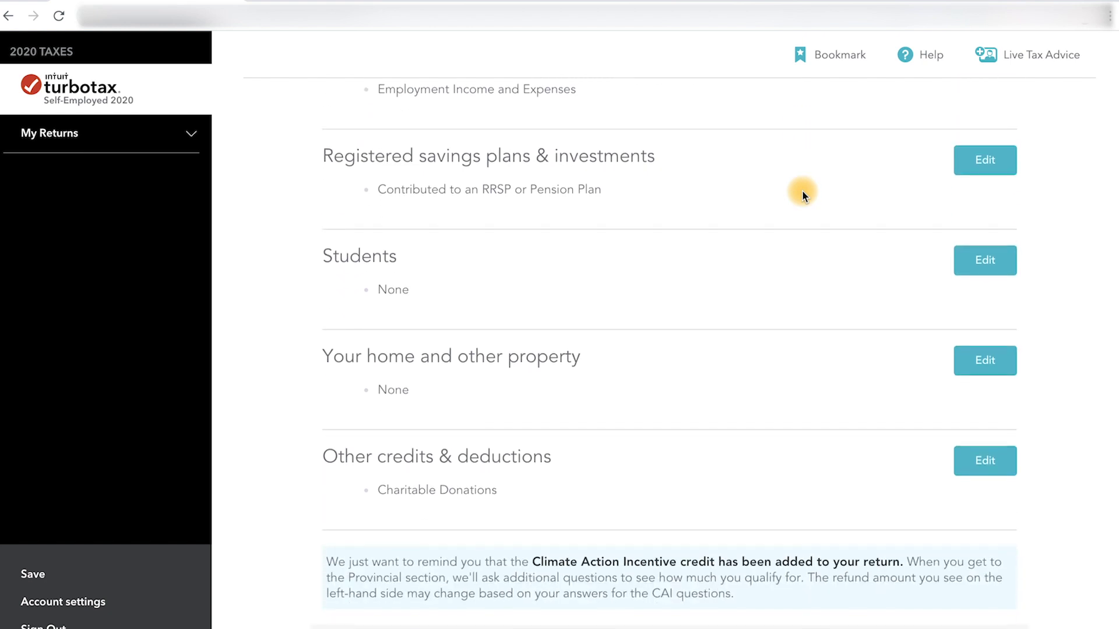
pyautogui.scroll(-3, 802, 190)
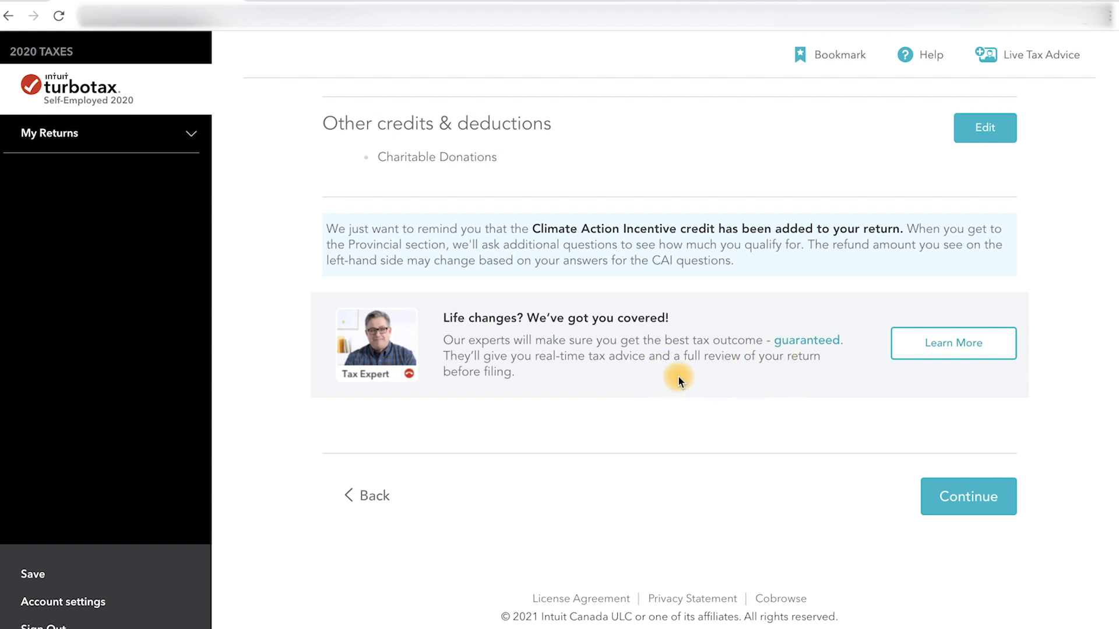
# - Review the TurboTax Live expert help offer with its benefits and upgrade pricing, and close it without upgrading
pyautogui.click(925, 347)
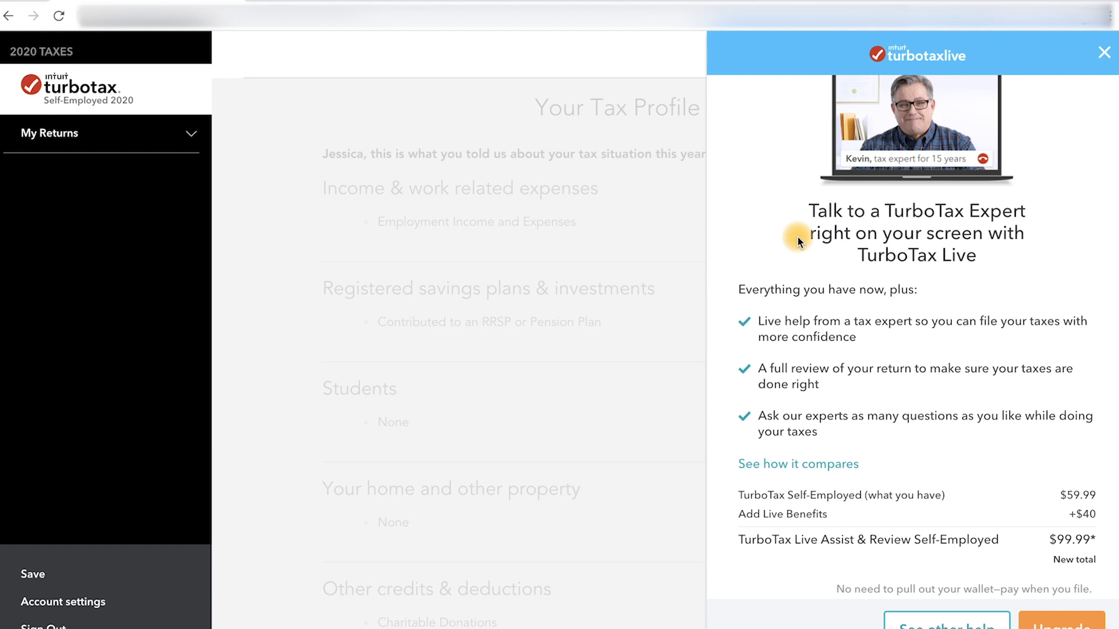
pyautogui.scroll(-2, 863, 403)
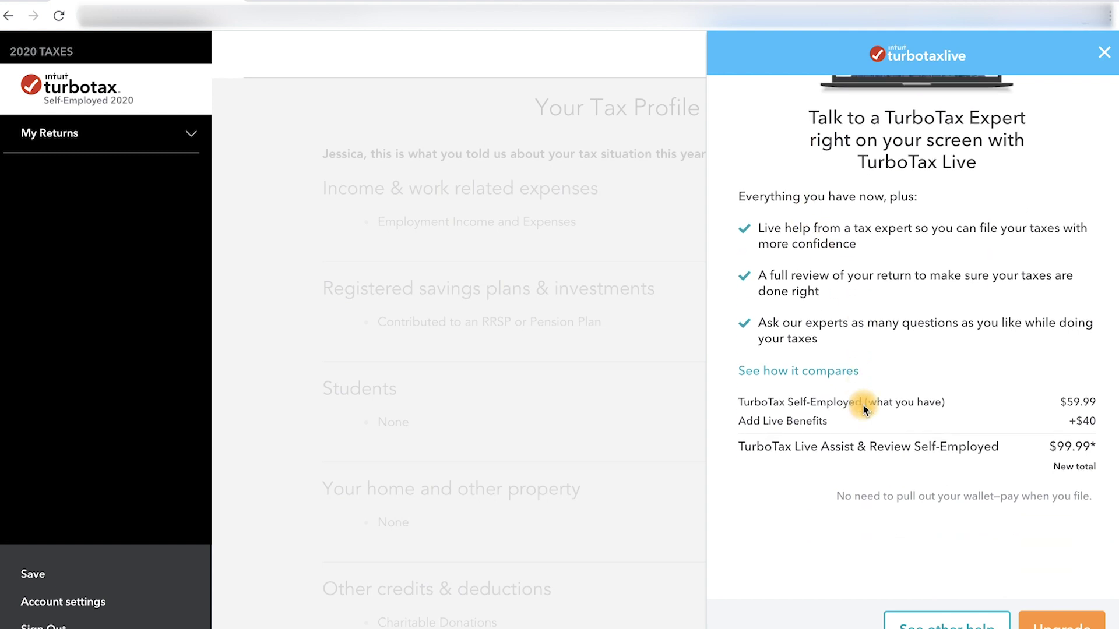
pyautogui.scroll(1, 863, 404)
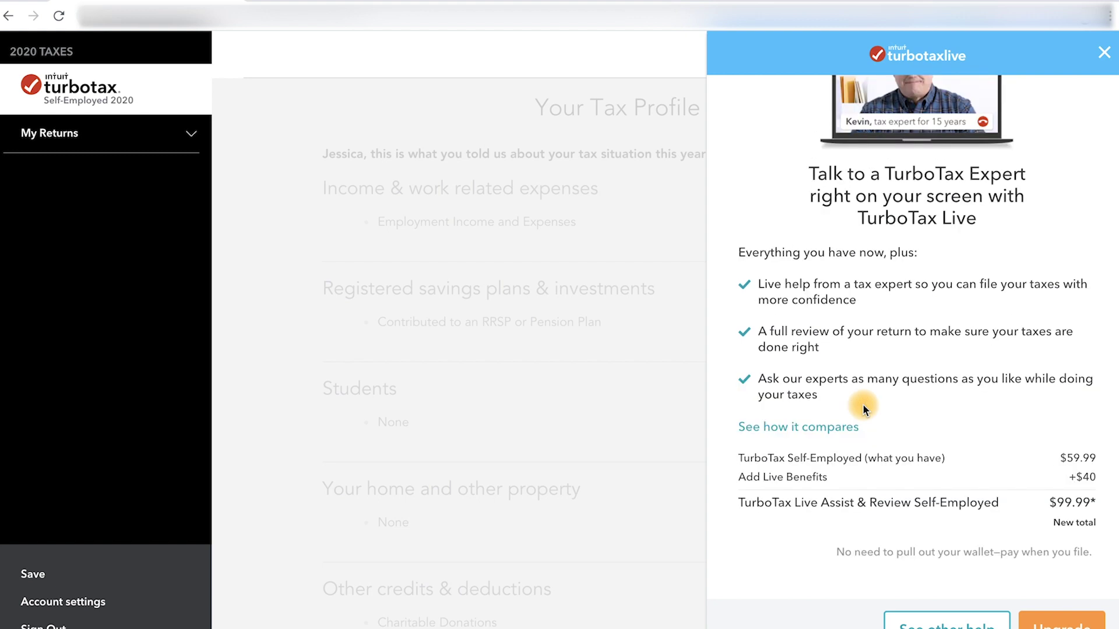
pyautogui.scroll(-1, 863, 408)
pyautogui.scroll(2, 864, 408)
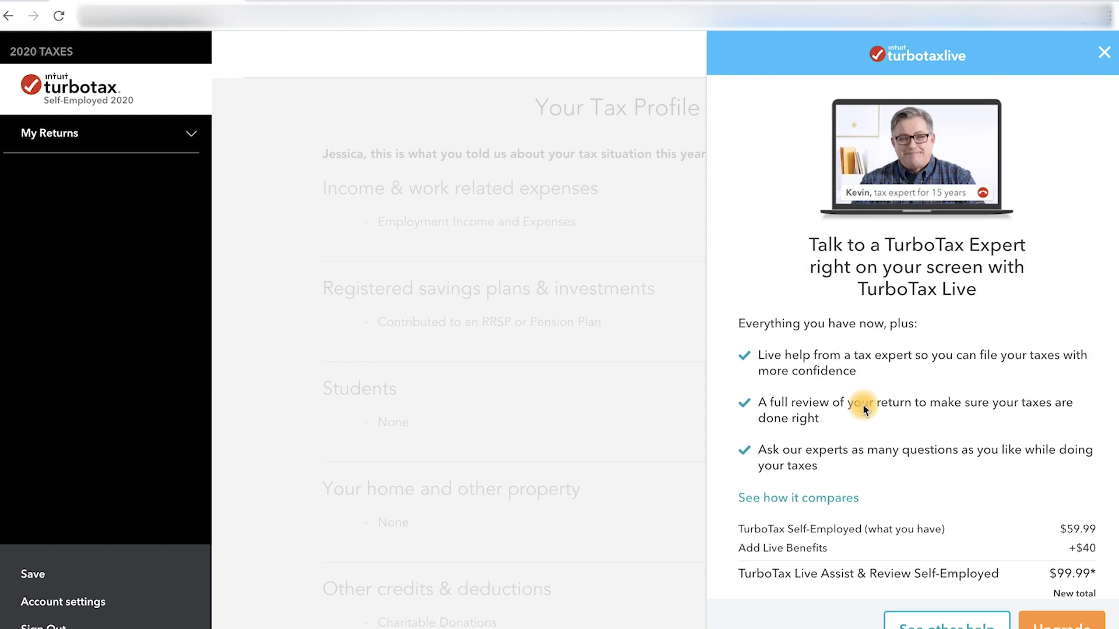
pyautogui.click(1104, 52)
# - Accept the tax profile summary and proceed past the Auto-fill My Return introduction without importing any slips
pyautogui.scroll(-8, 678, 434)
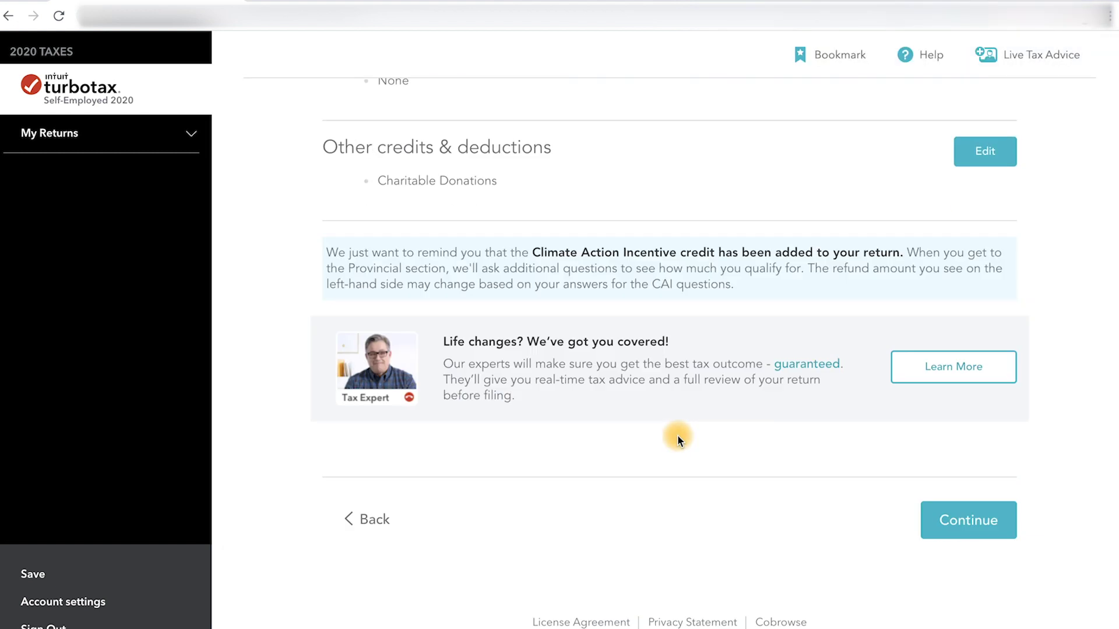
pyautogui.scroll(-1, 677, 434)
pyautogui.click(1012, 488)
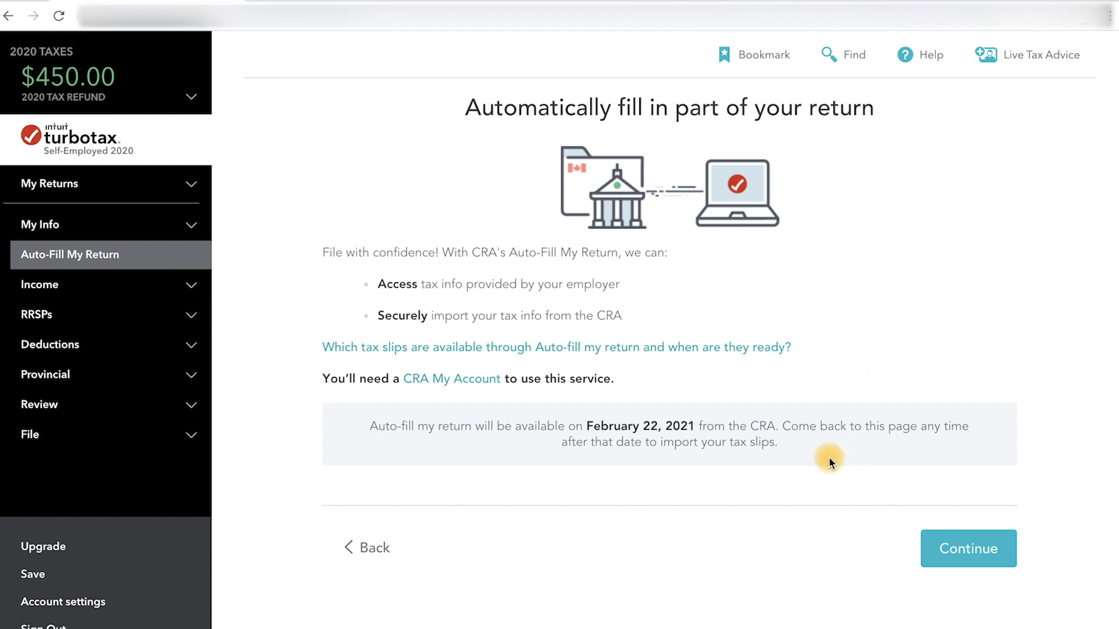
pyautogui.click(998, 545)
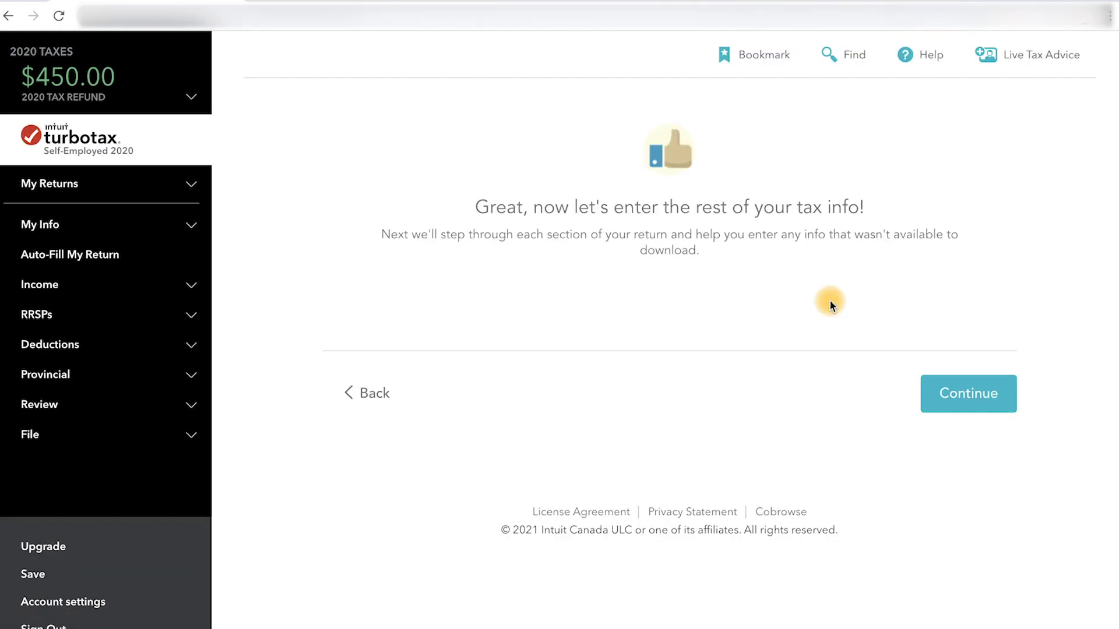
pyautogui.click(1009, 394)
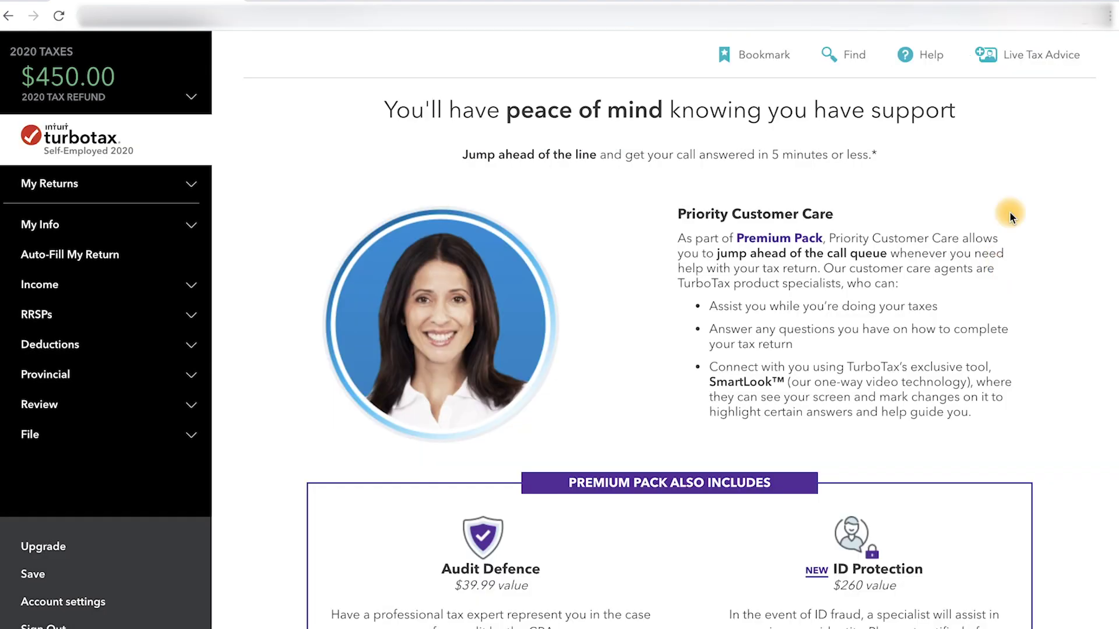
# - Review what the Premium Pack includes, and decline the priority support offer to reach the Income section
pyautogui.scroll(-2, 1009, 216)
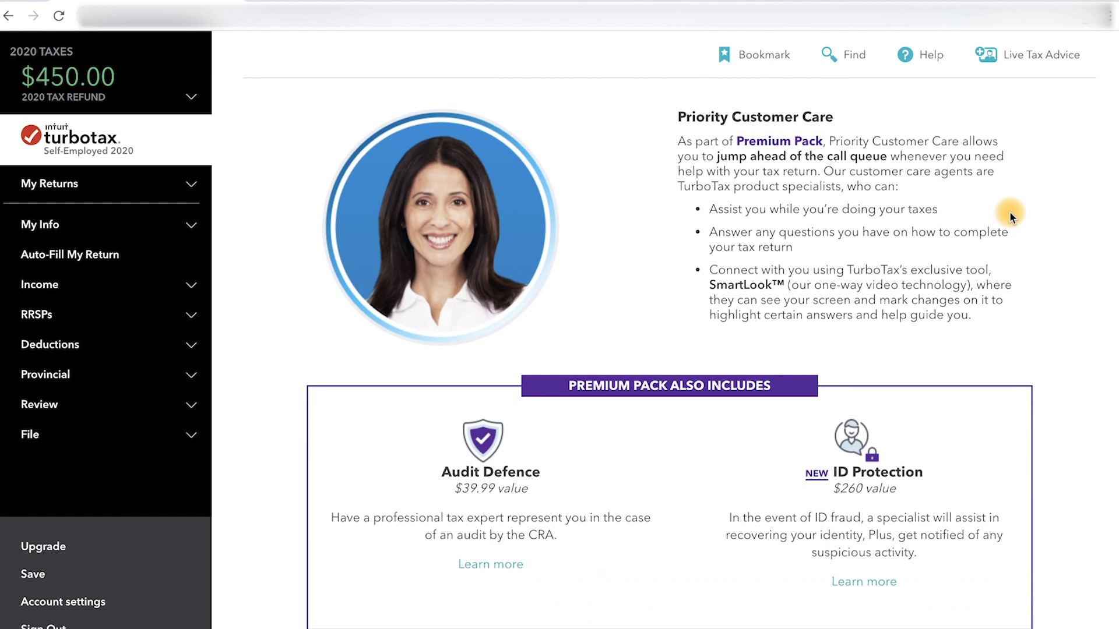
pyautogui.scroll(-3, 1009, 215)
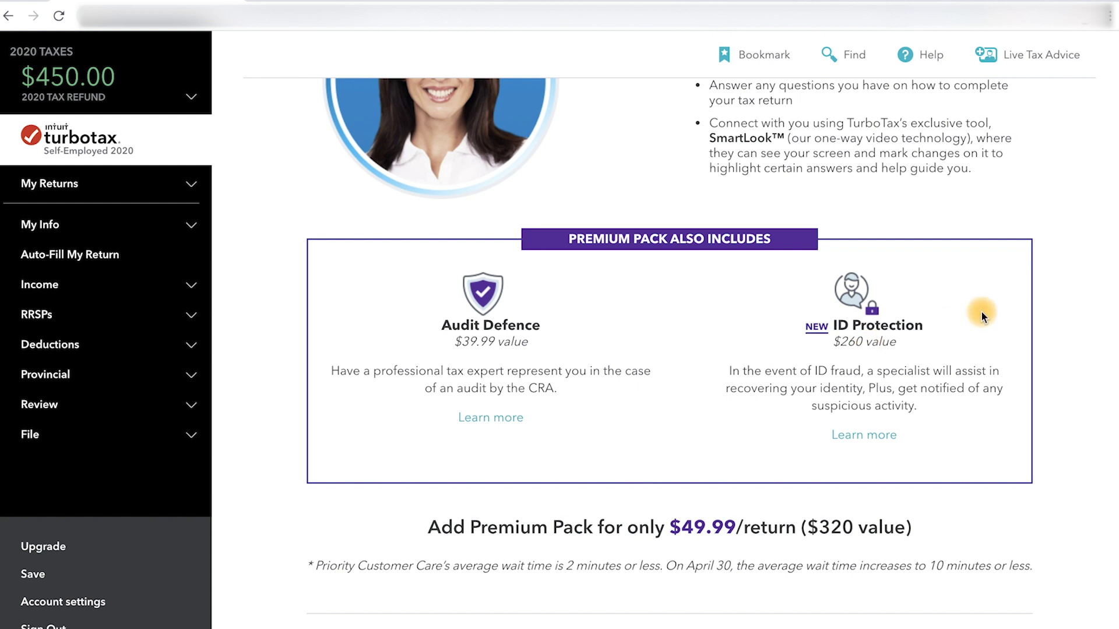
pyautogui.scroll(-2, 981, 312)
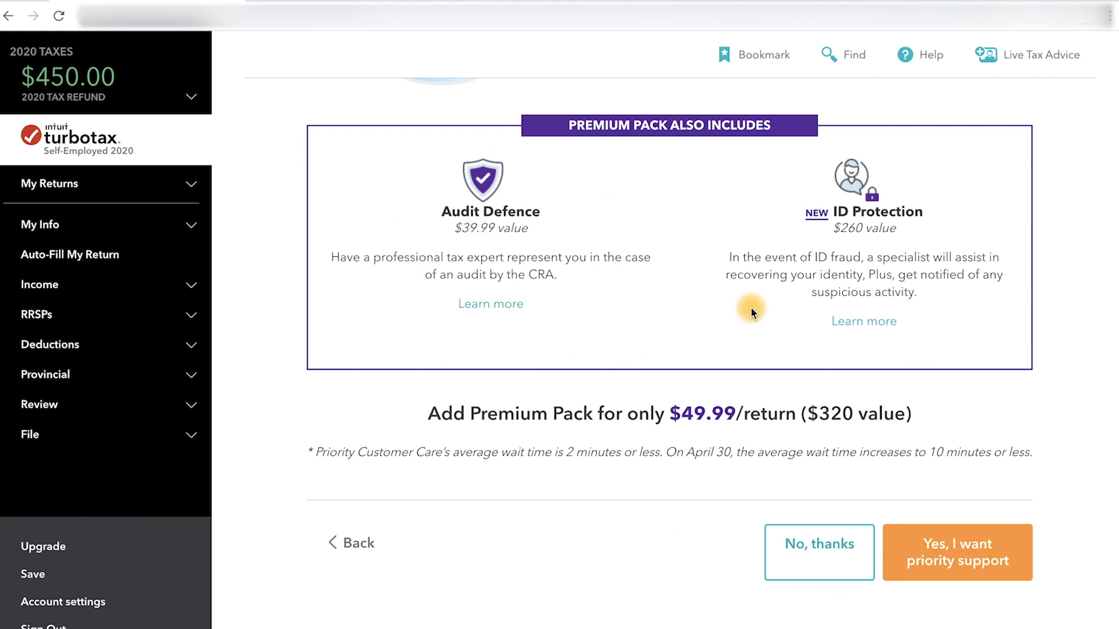
pyautogui.click(784, 539)
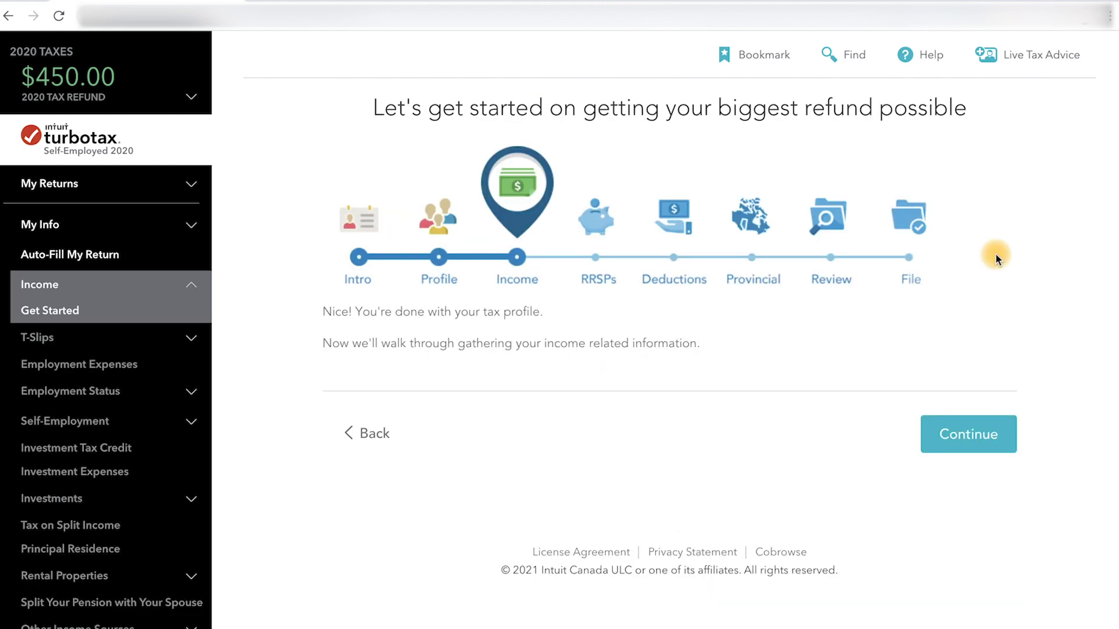